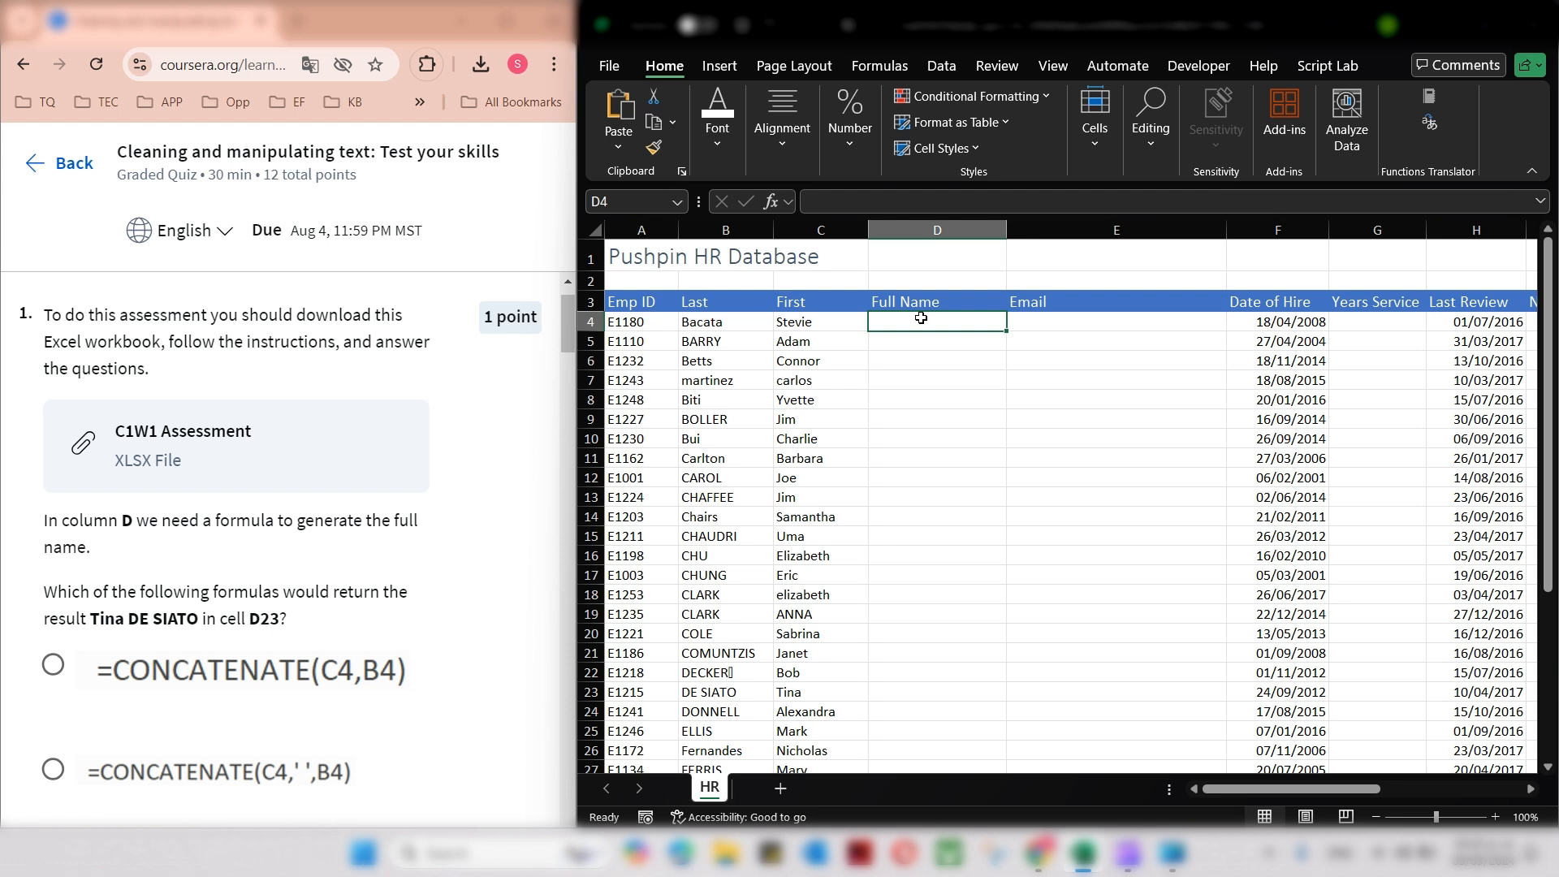
Enter the formula =C4&" "&B4 in cell D4 and fill it down the Full Name column.
left_click(891, 697)
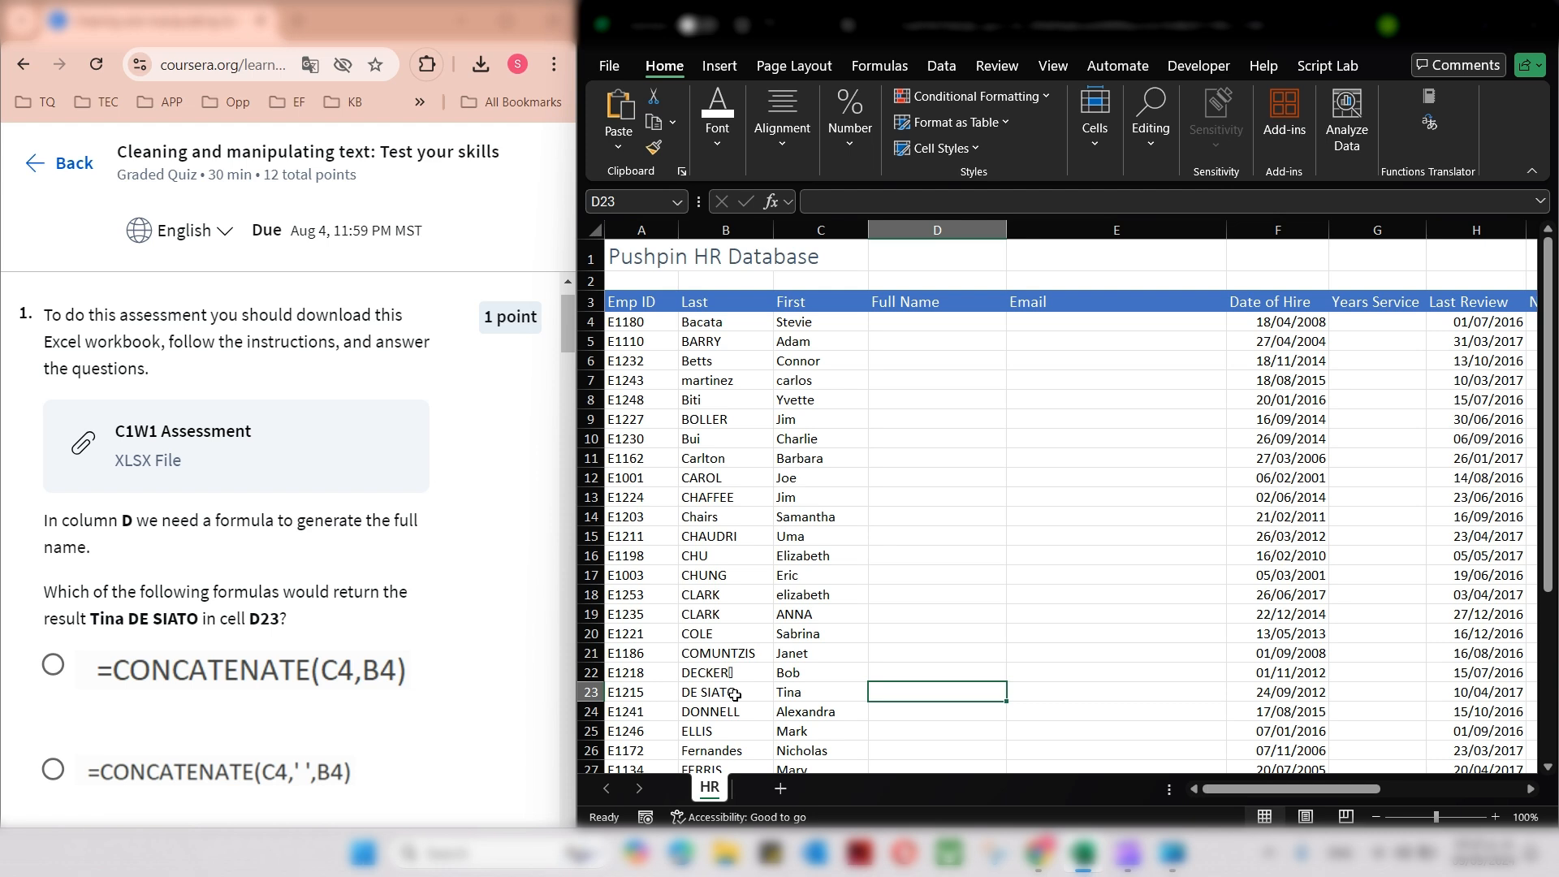
left_click(953, 323)
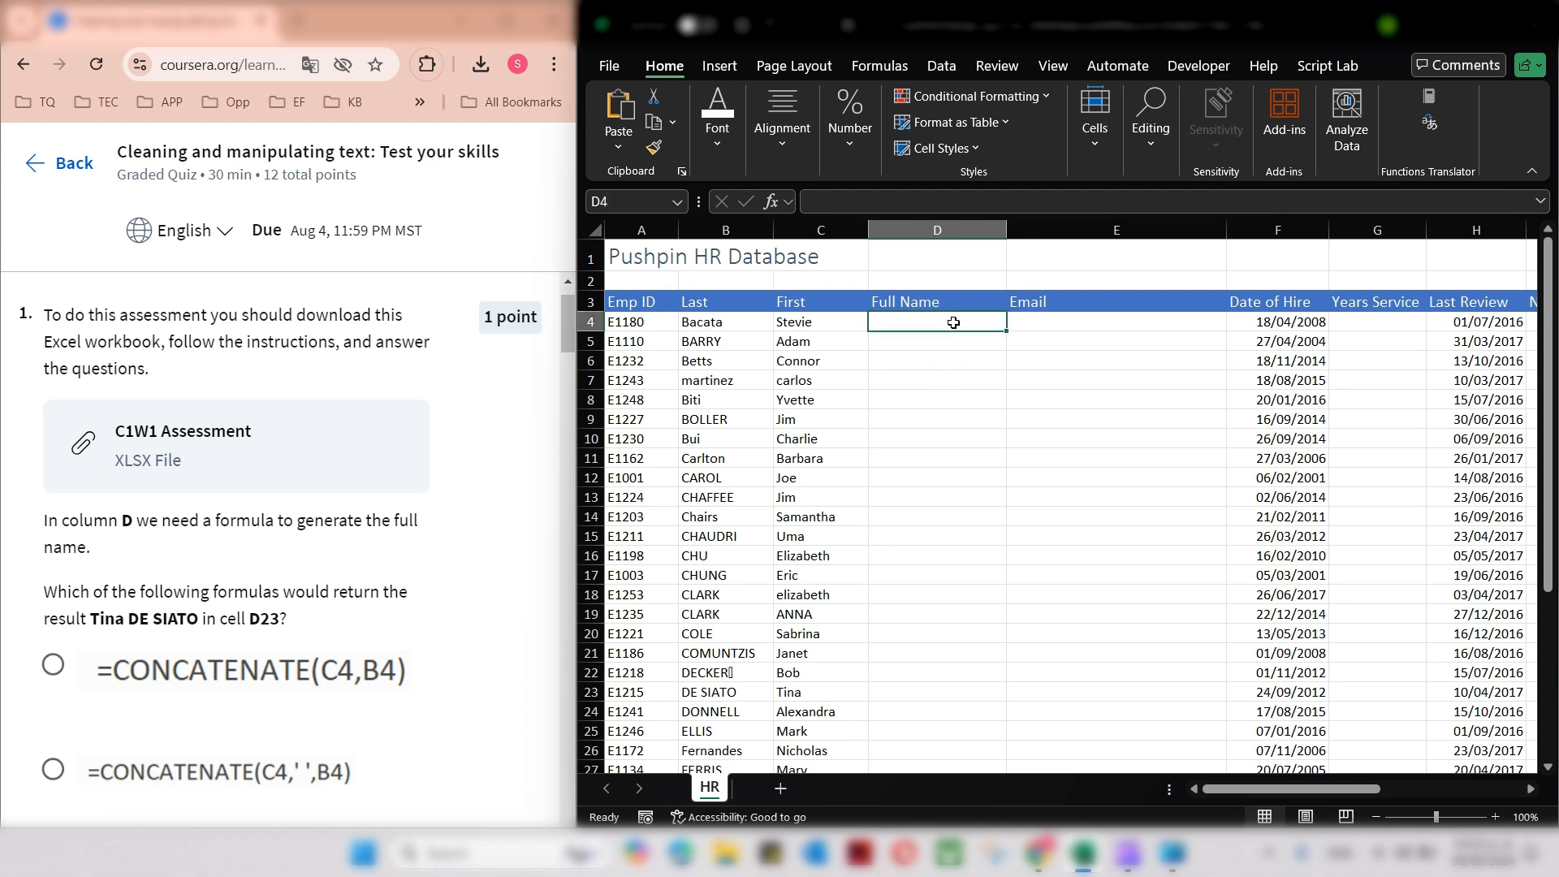
type("=")
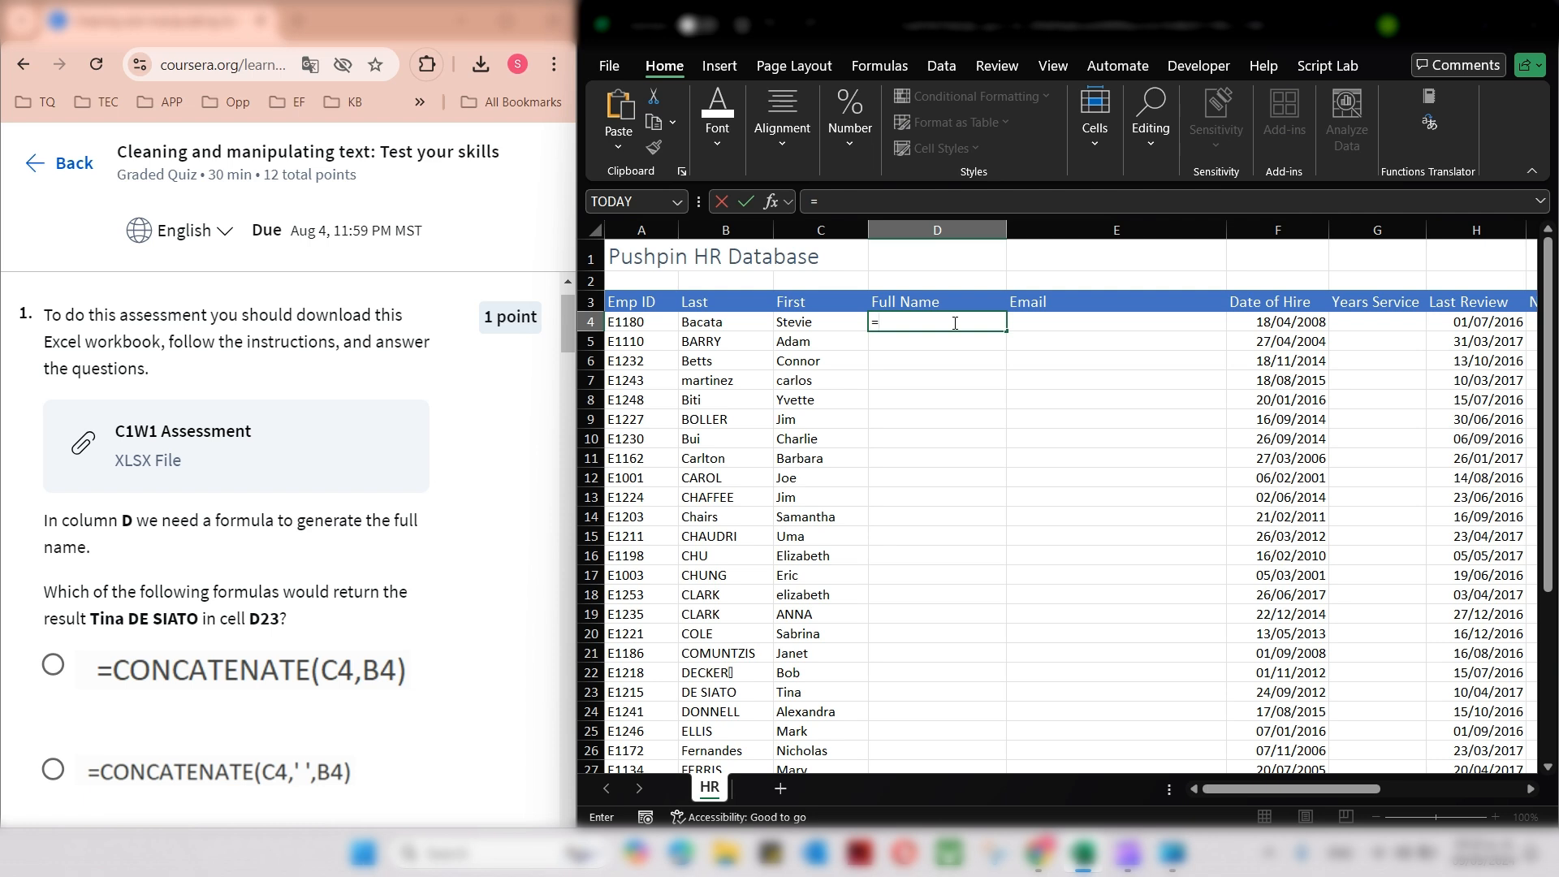
left_click(816, 323)
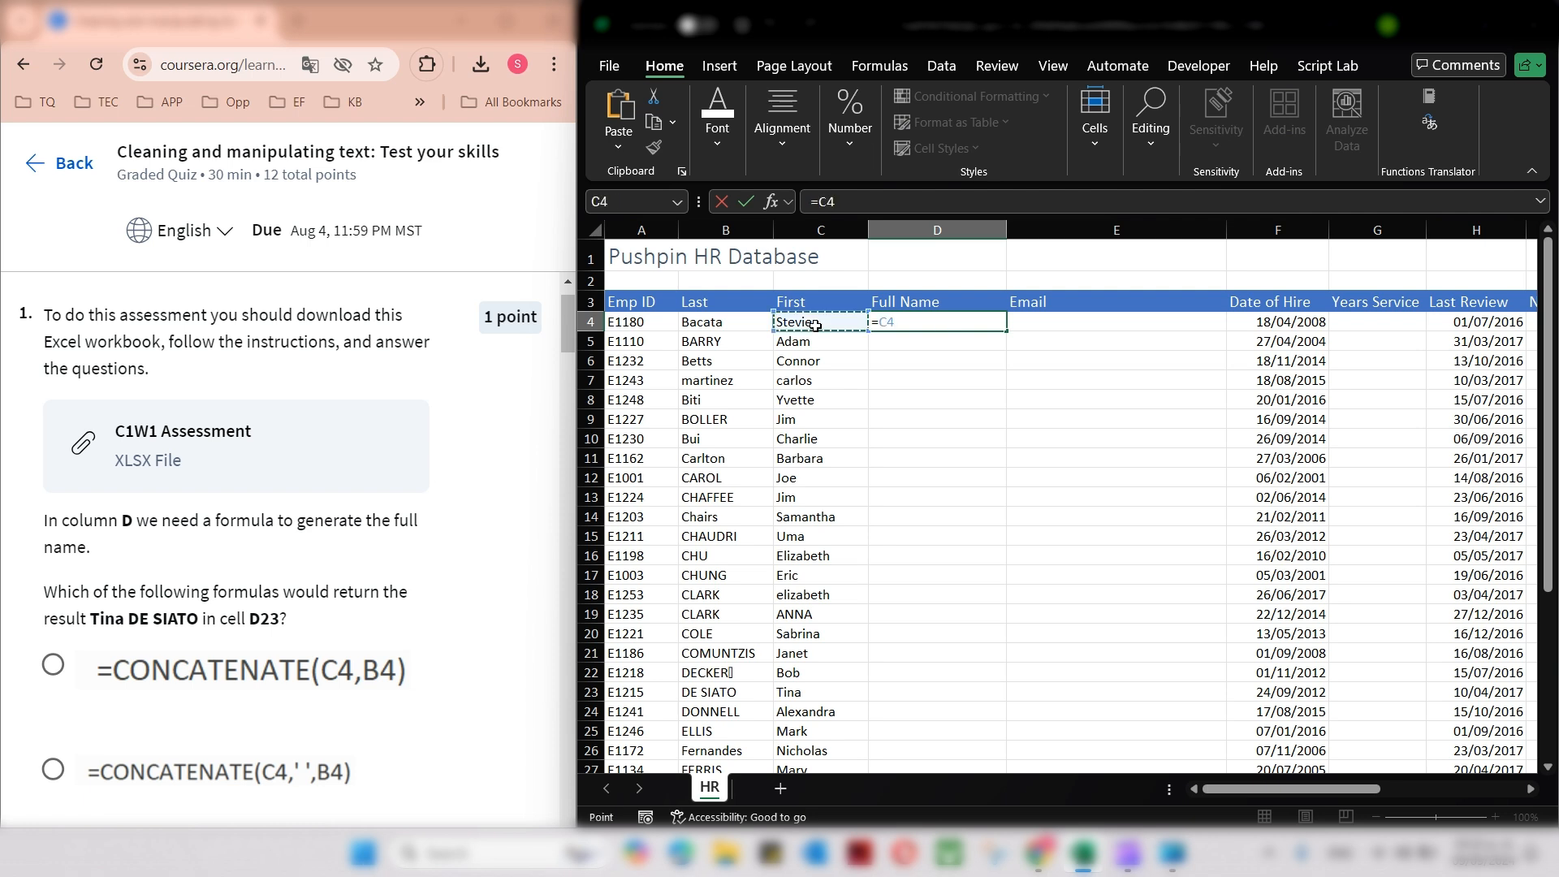
type("&\" \"&")
left_click(725, 324)
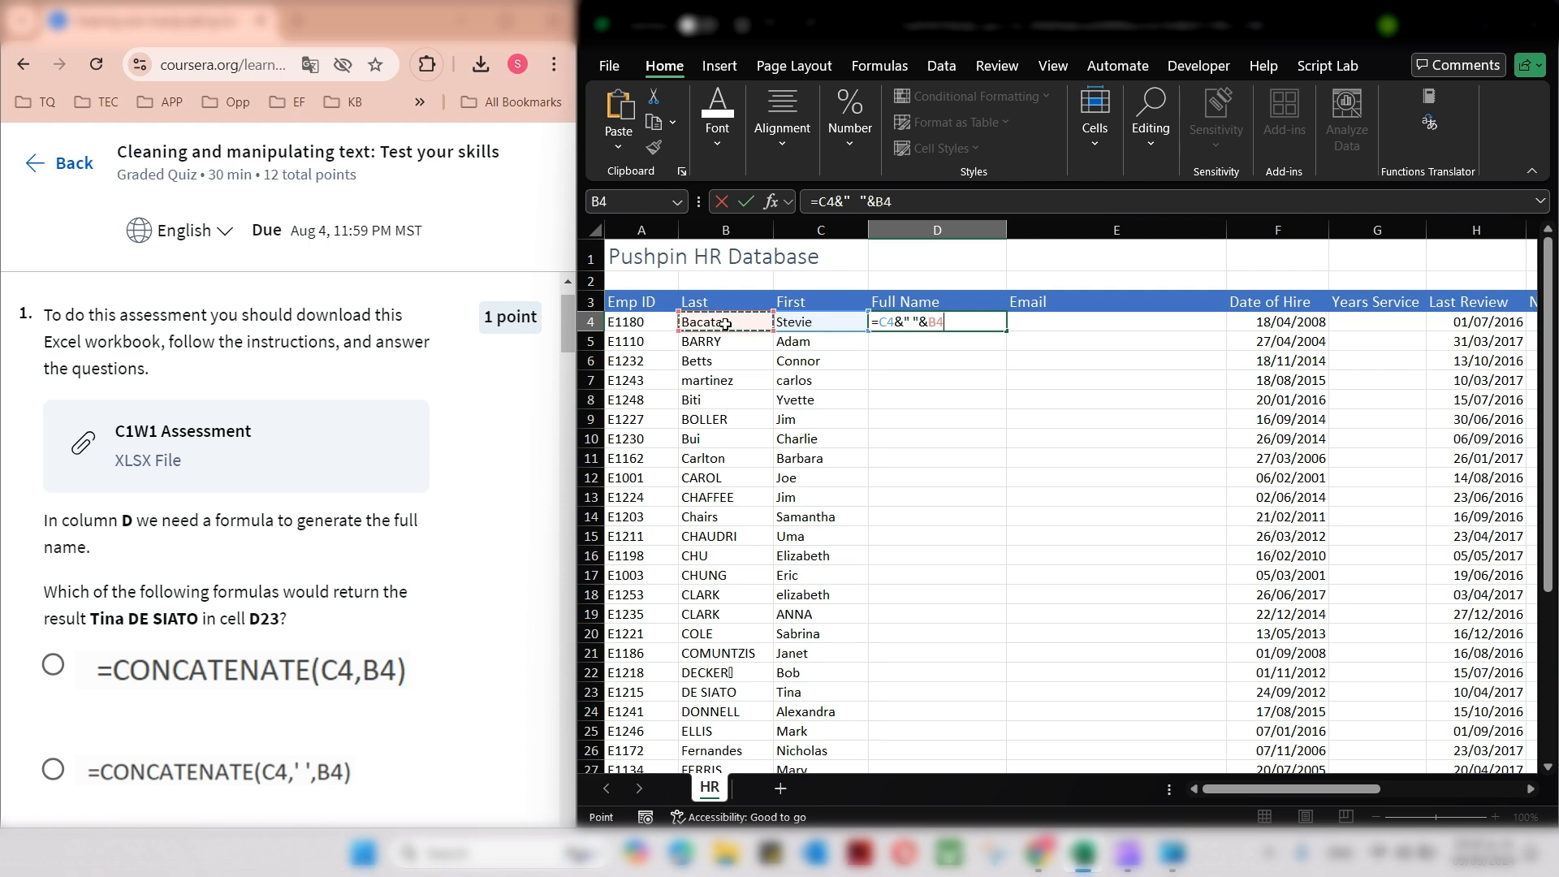
key("Return")
left_click(979, 322)
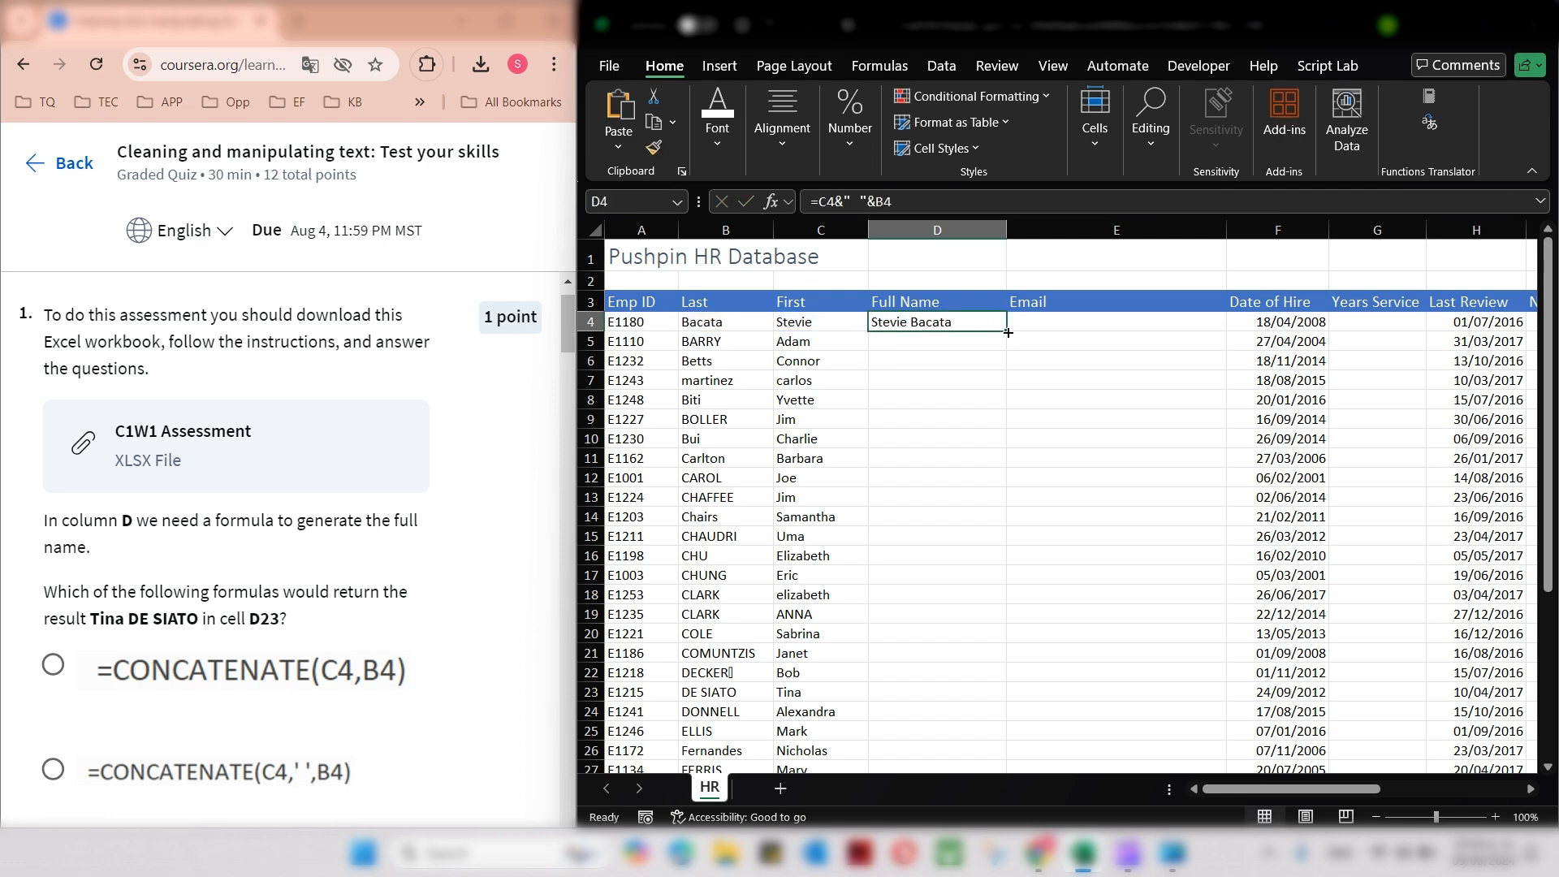
double_click(1006, 330)
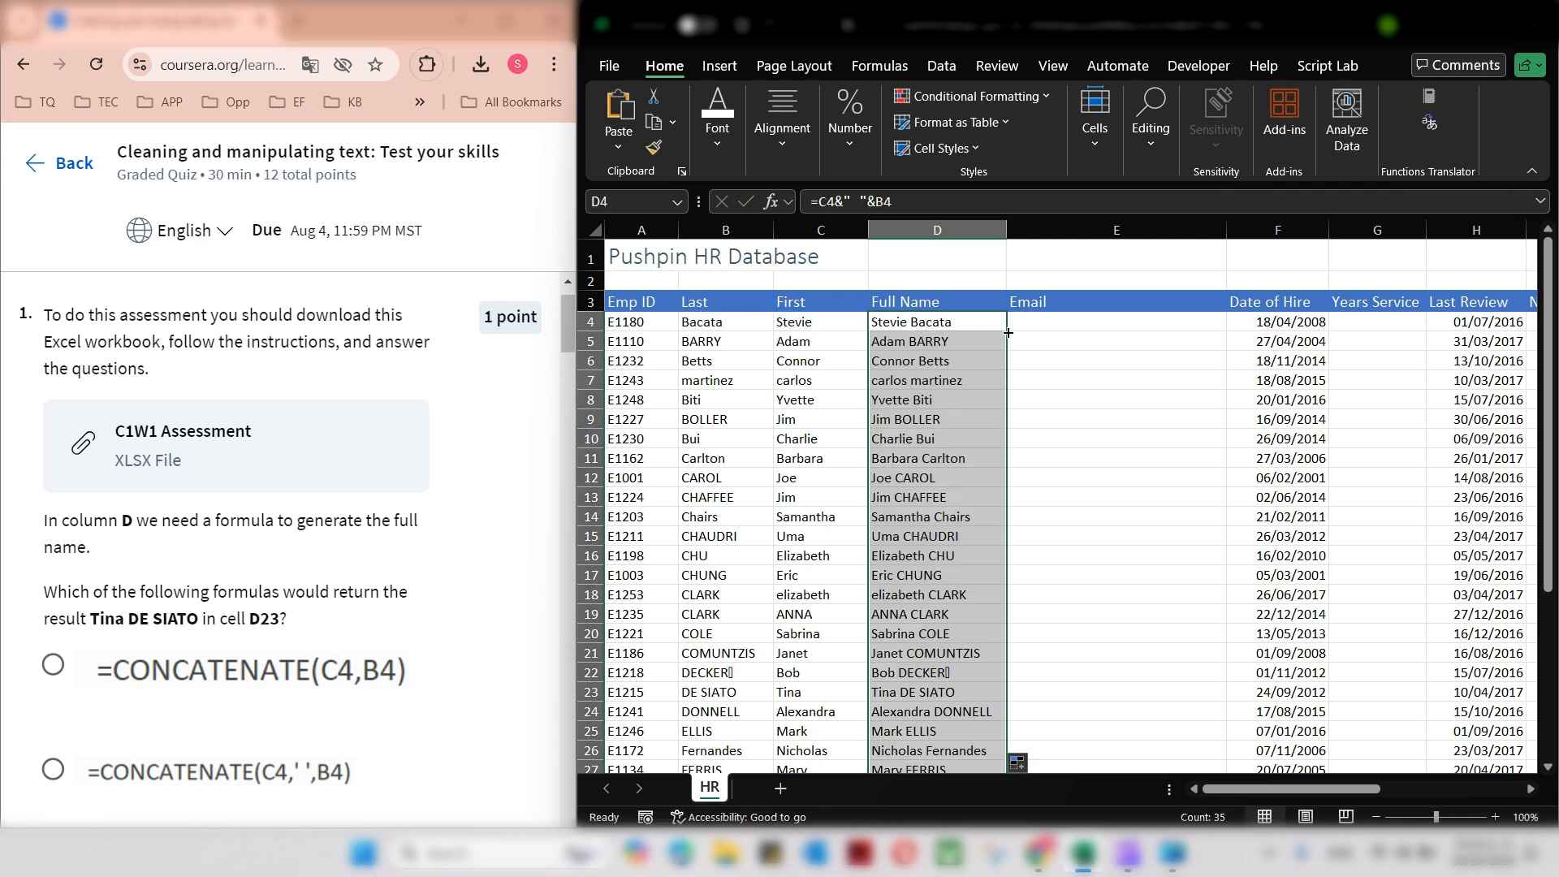
Check the full name in cell D23 and answer quiz question 1 with =(C4&" "&B4).
left_click(964, 695)
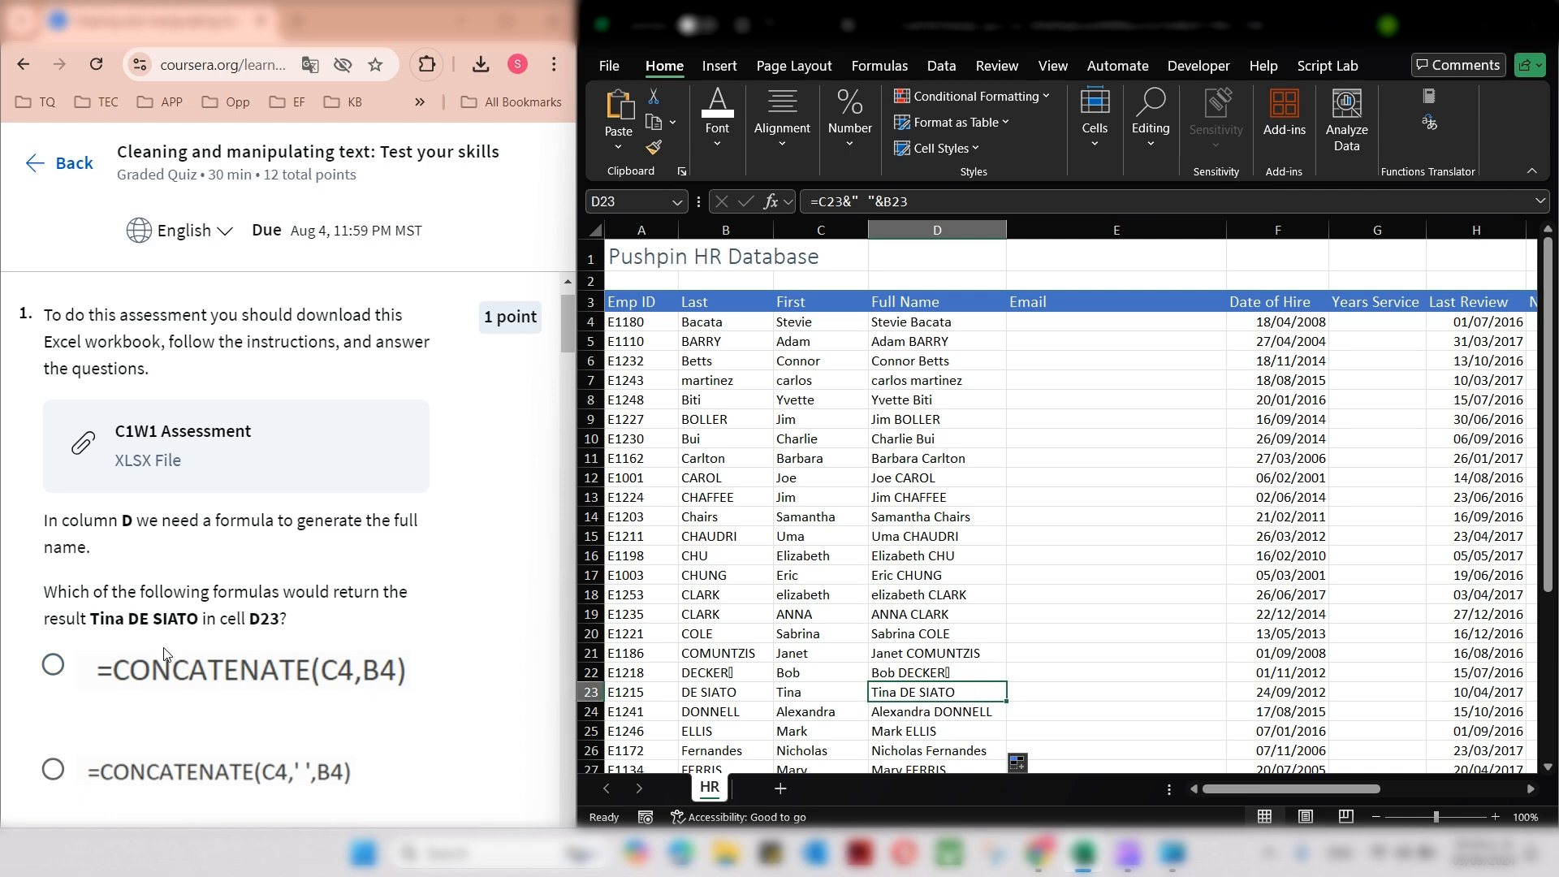
mouse_move(577, 337)
scroll(366, 445, "down", 4)
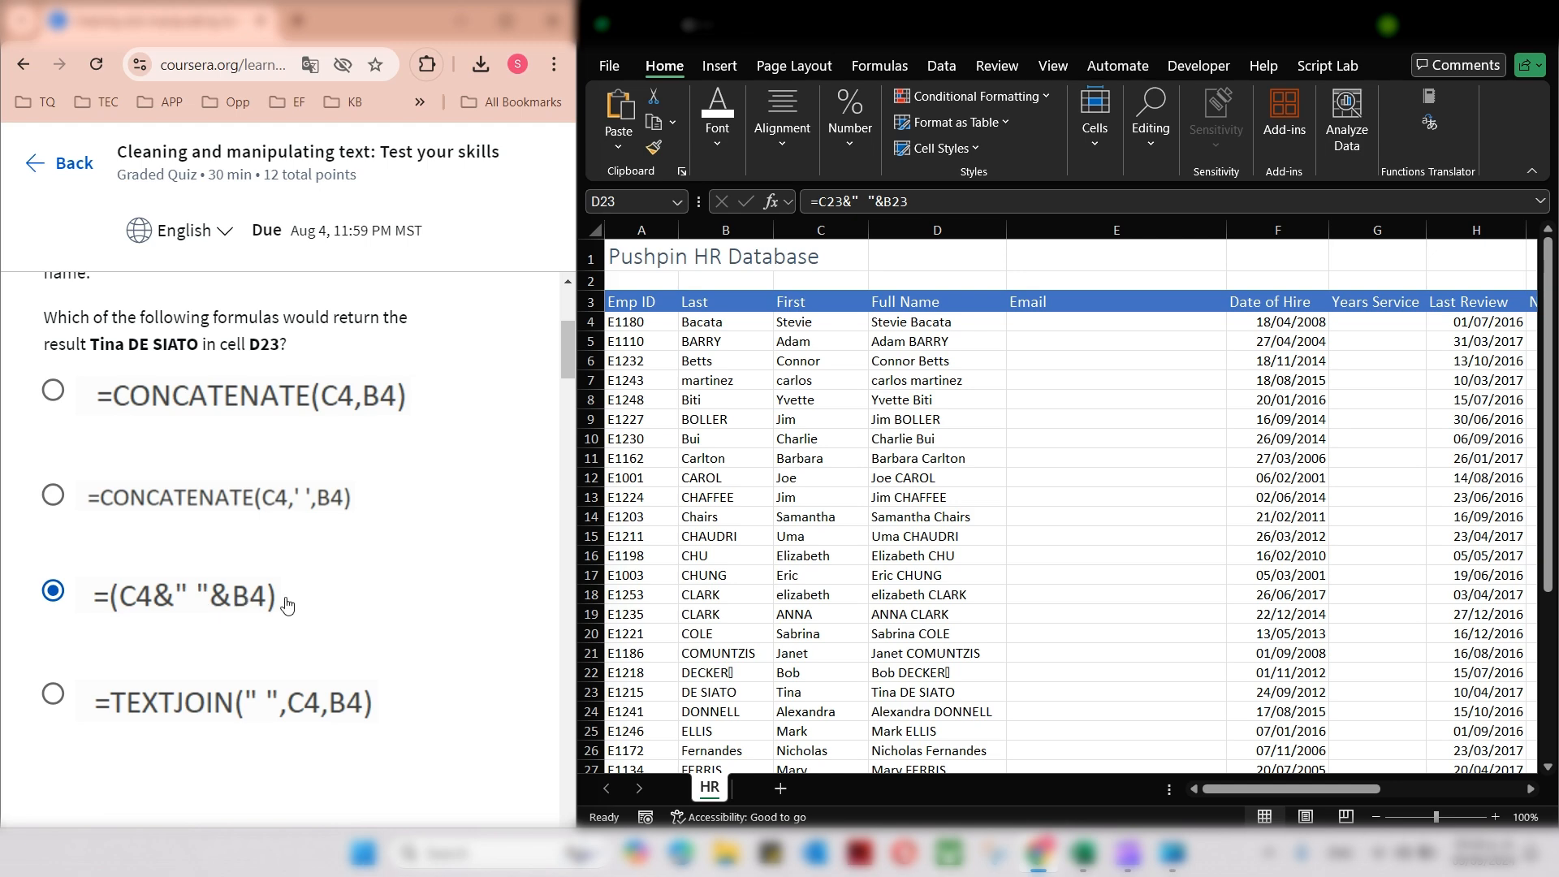
Copy the formula =PROPER(C4x" "xB4) from the text of quiz question 2.
left_click_drag(566, 336, 566, 391)
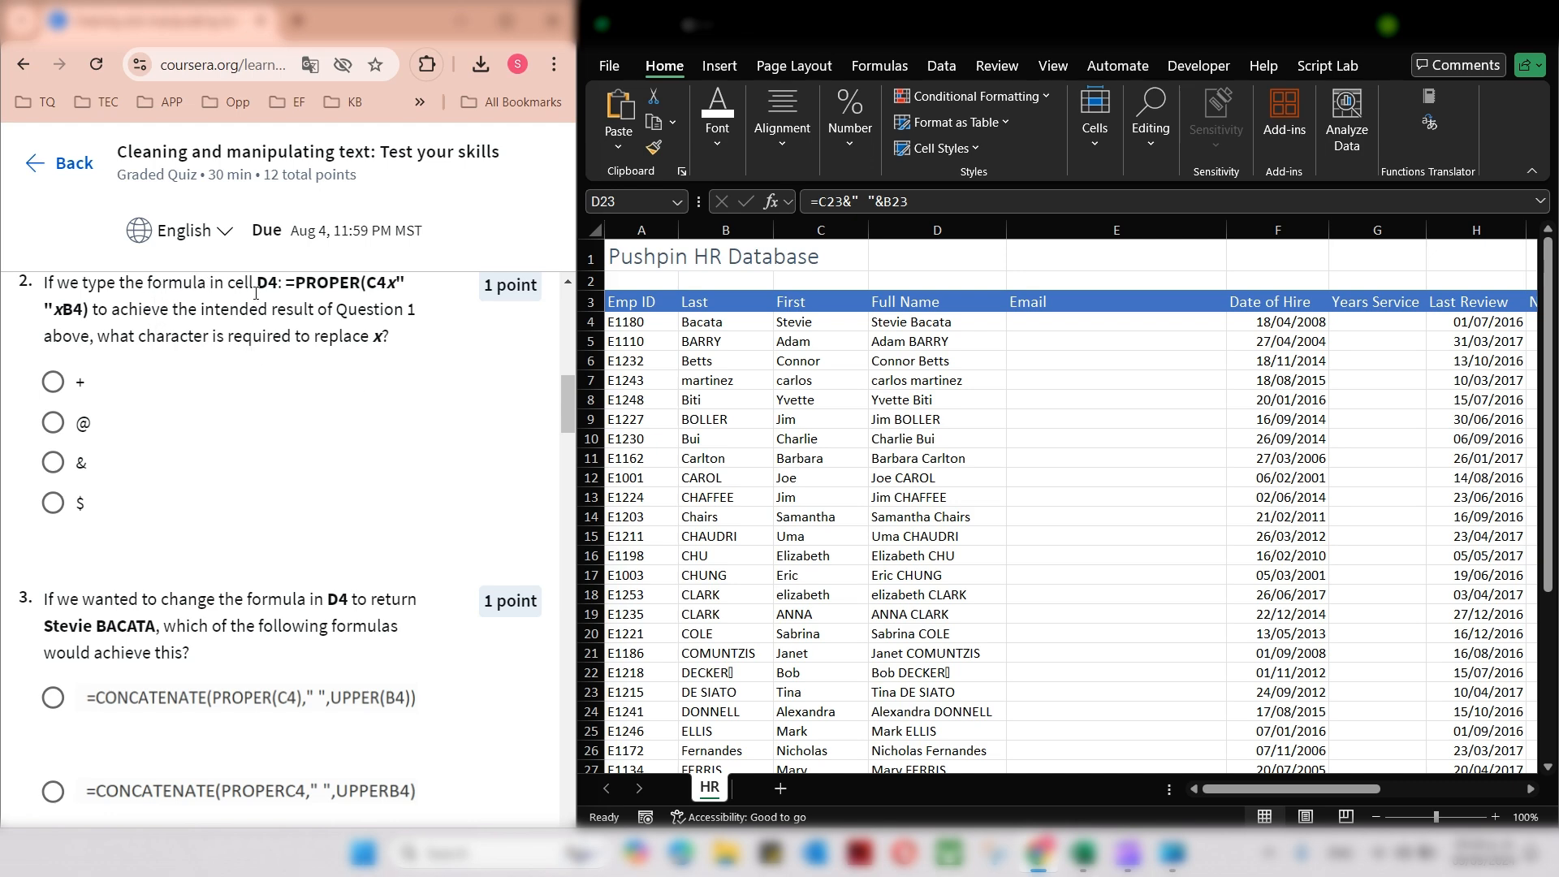
left_click(909, 325)
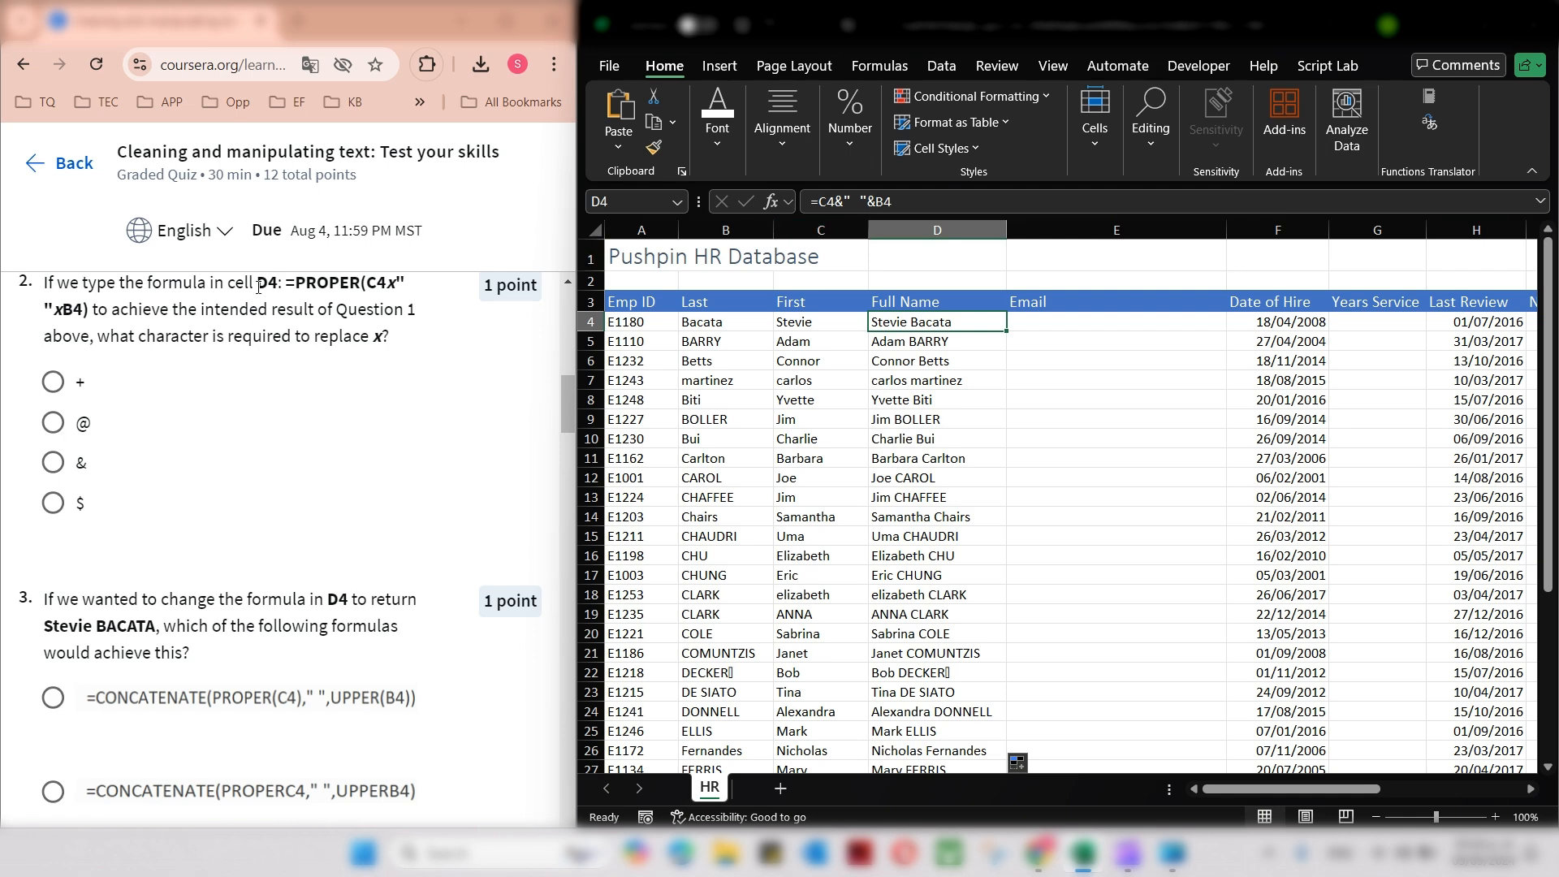
left_click(290, 282)
scroll(289, 282, "up", 4)
left_click_drag(290, 283, 405, 613)
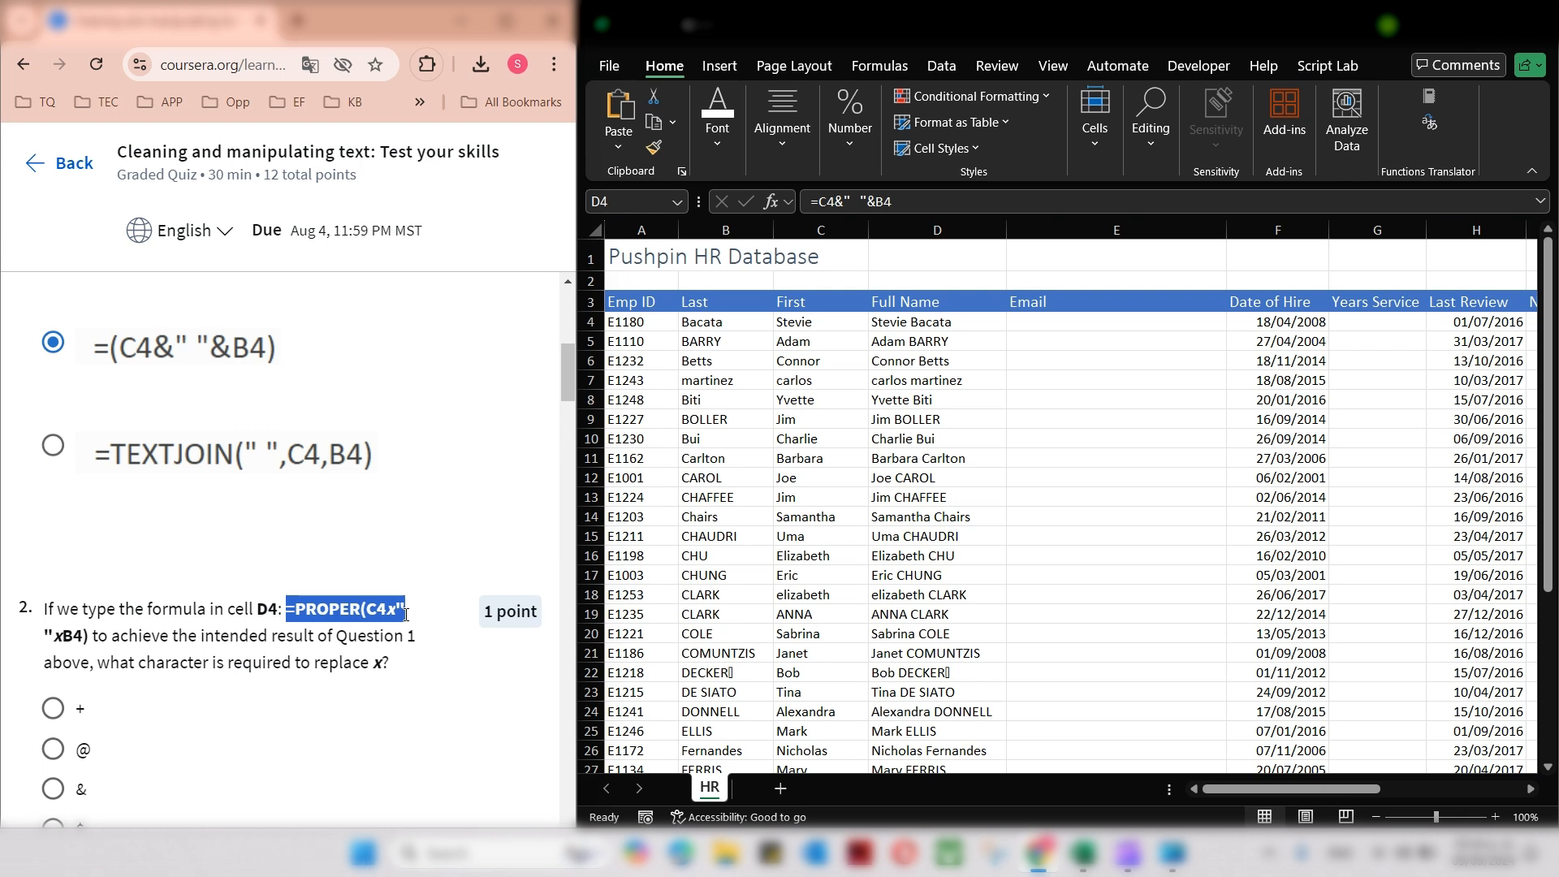
left_click_drag(406, 613, 89, 639)
key("ctrl+c")
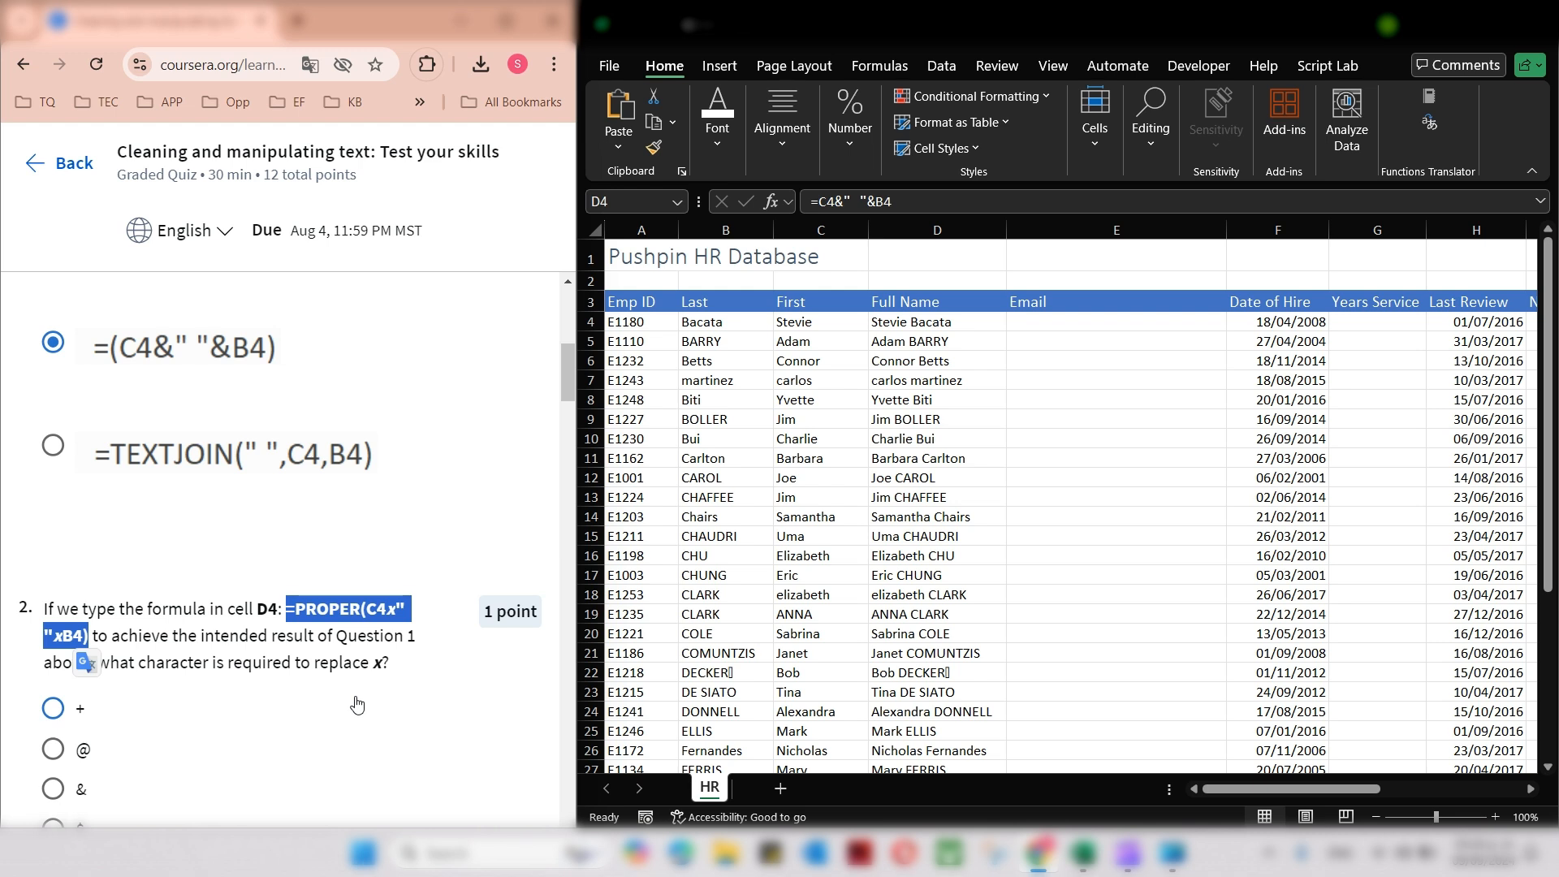
Answer quiz question 2 with the & character.
left_click(354, 661)
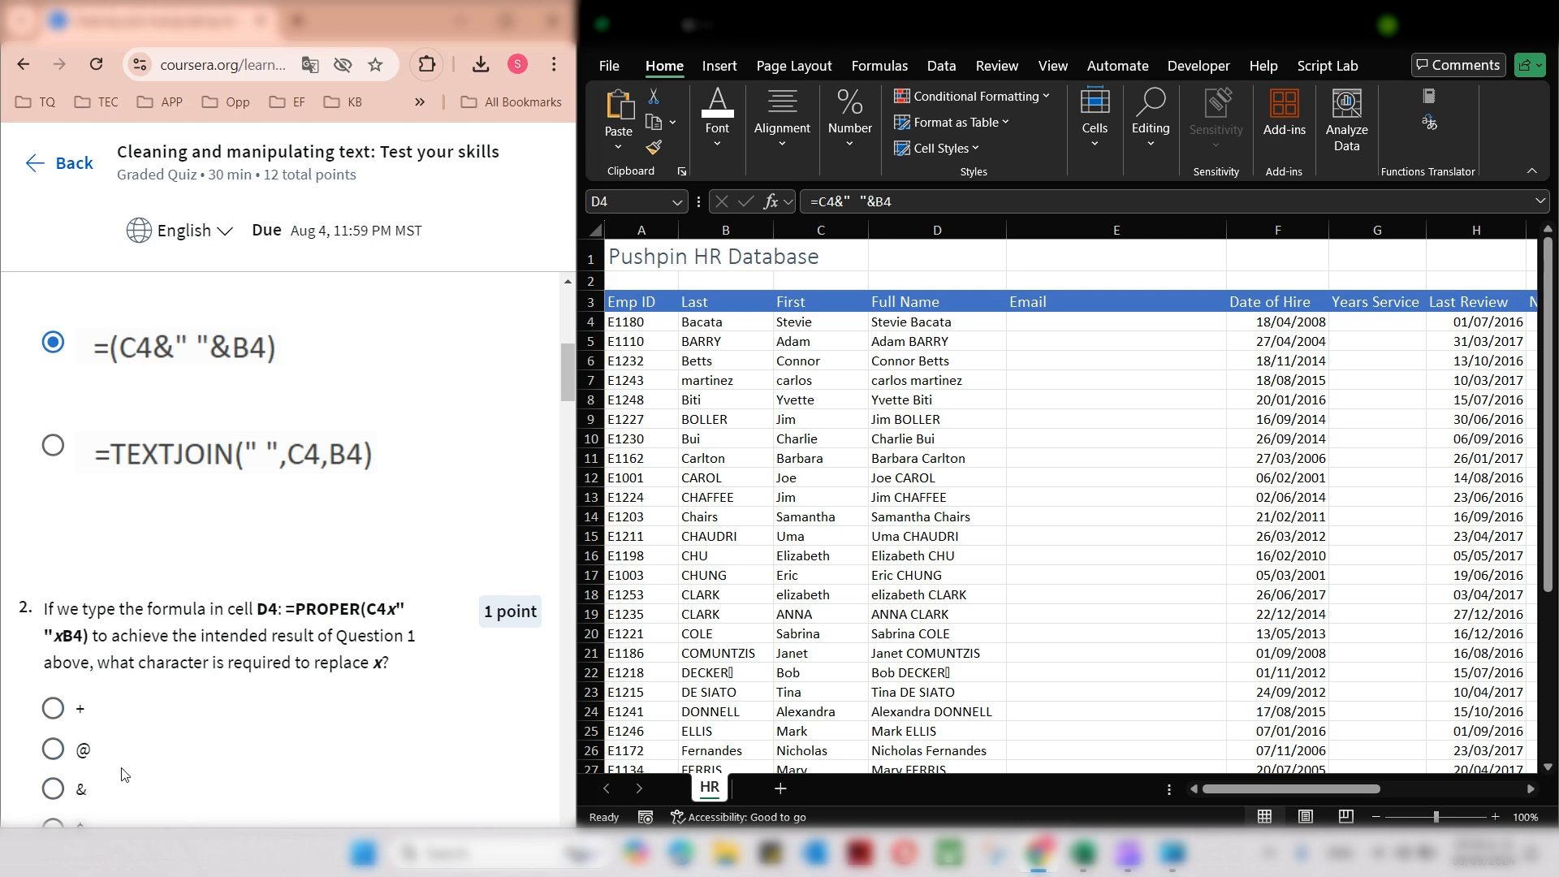
left_click(44, 796)
left_click_drag(563, 381, 567, 438)
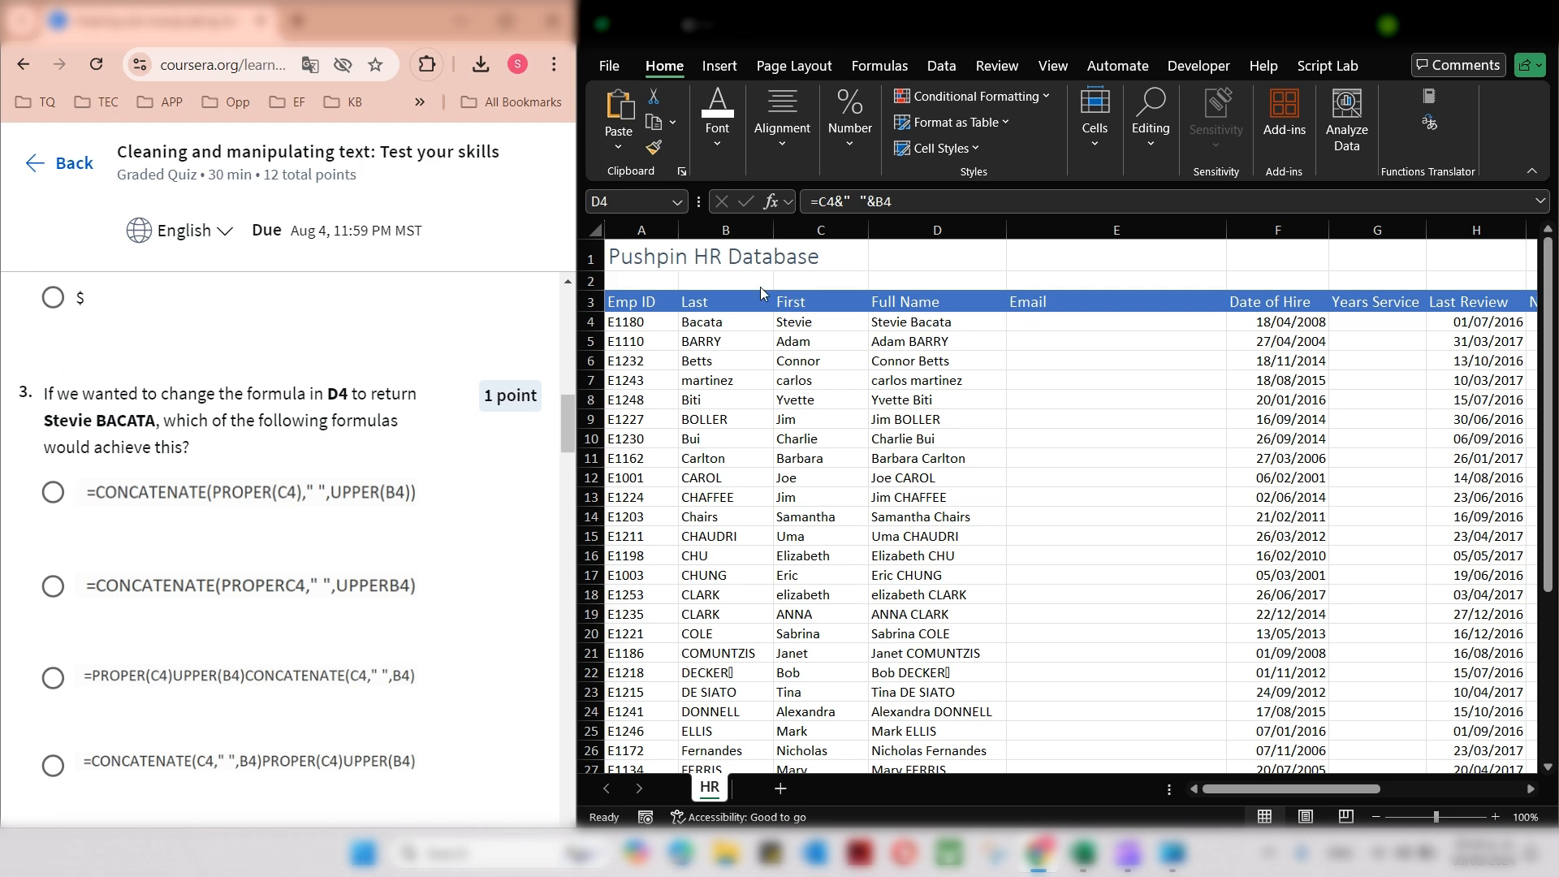
Replace the D4 formula with the copied PROPER formula, substituting & for each x to get =PROPER(C4&" "&B4).
left_click(941, 204)
left_click_drag(941, 205, 821, 215)
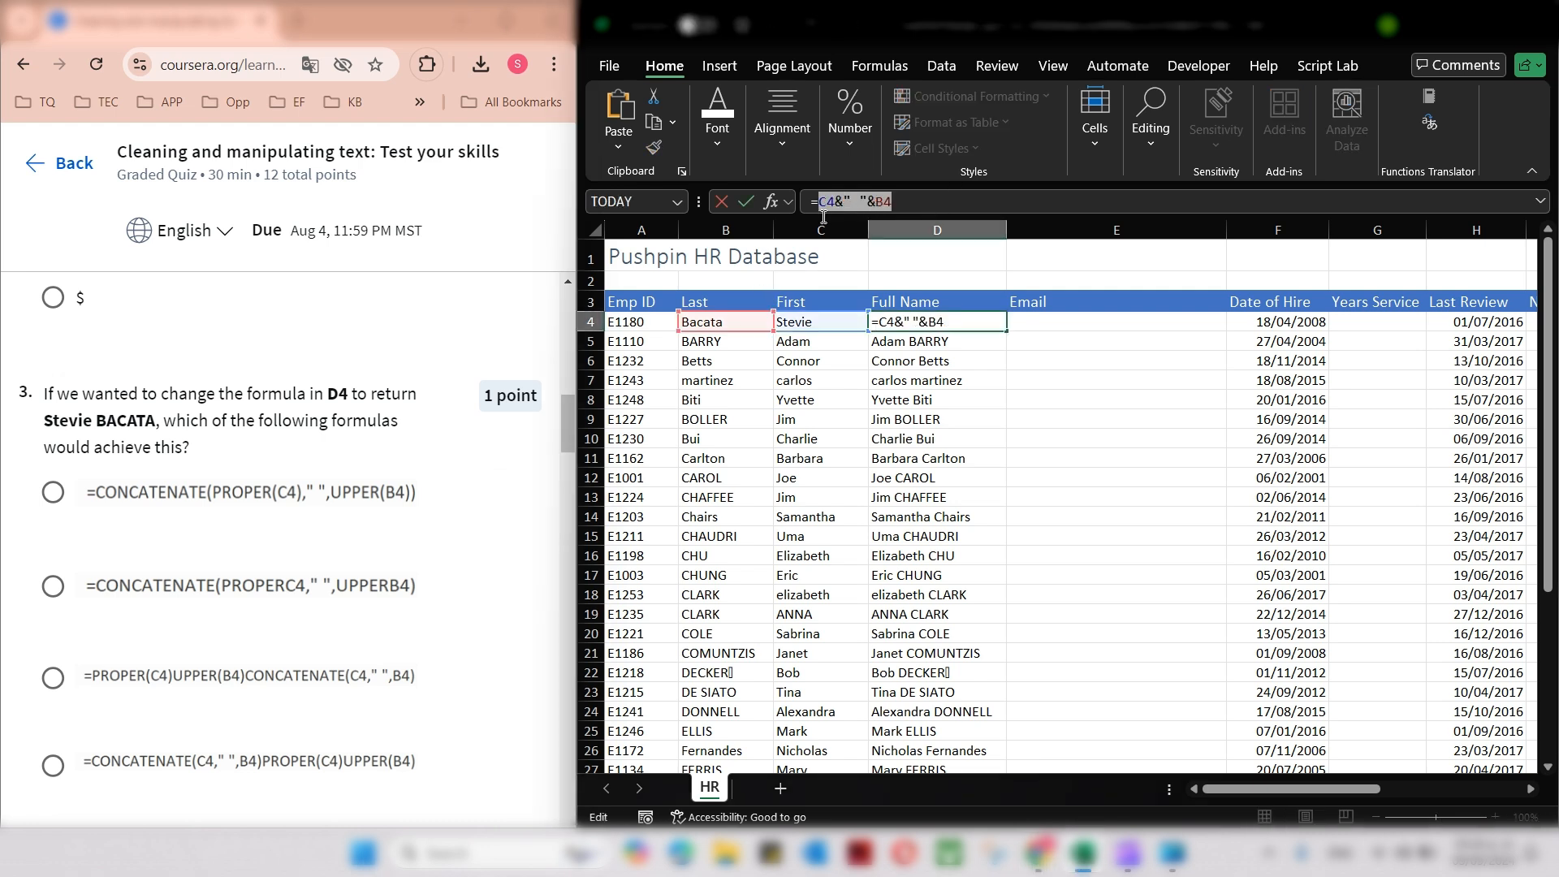
key("ctrl+v")
left_click(827, 201)
key("BackSpace")
left_click(902, 209)
key("BackSpace")
type("&")
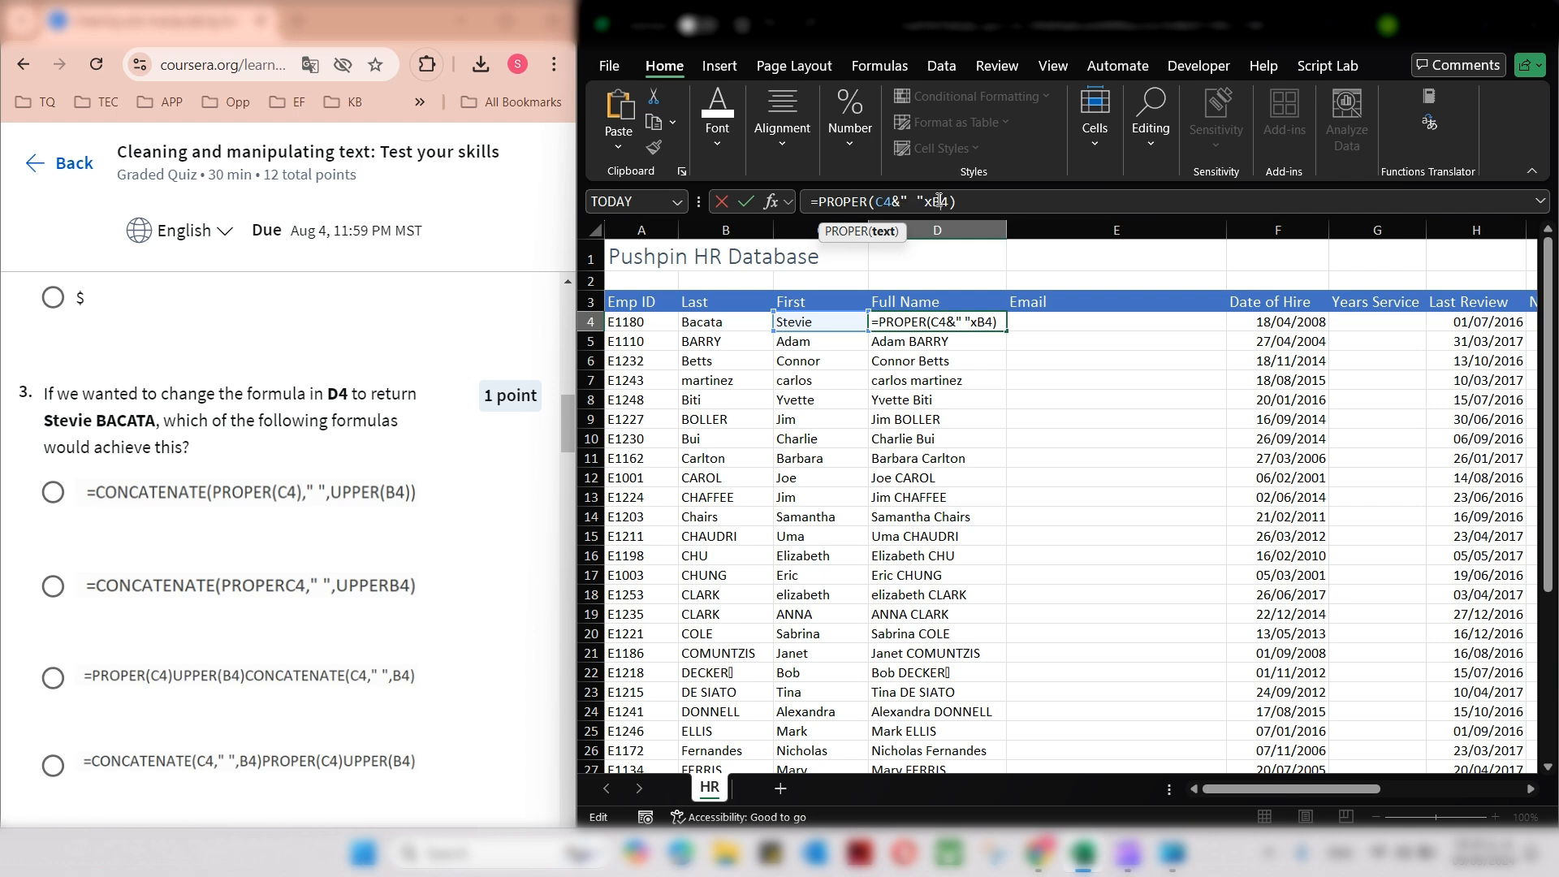
left_click(931, 205)
key("BackSpace")
type("&")
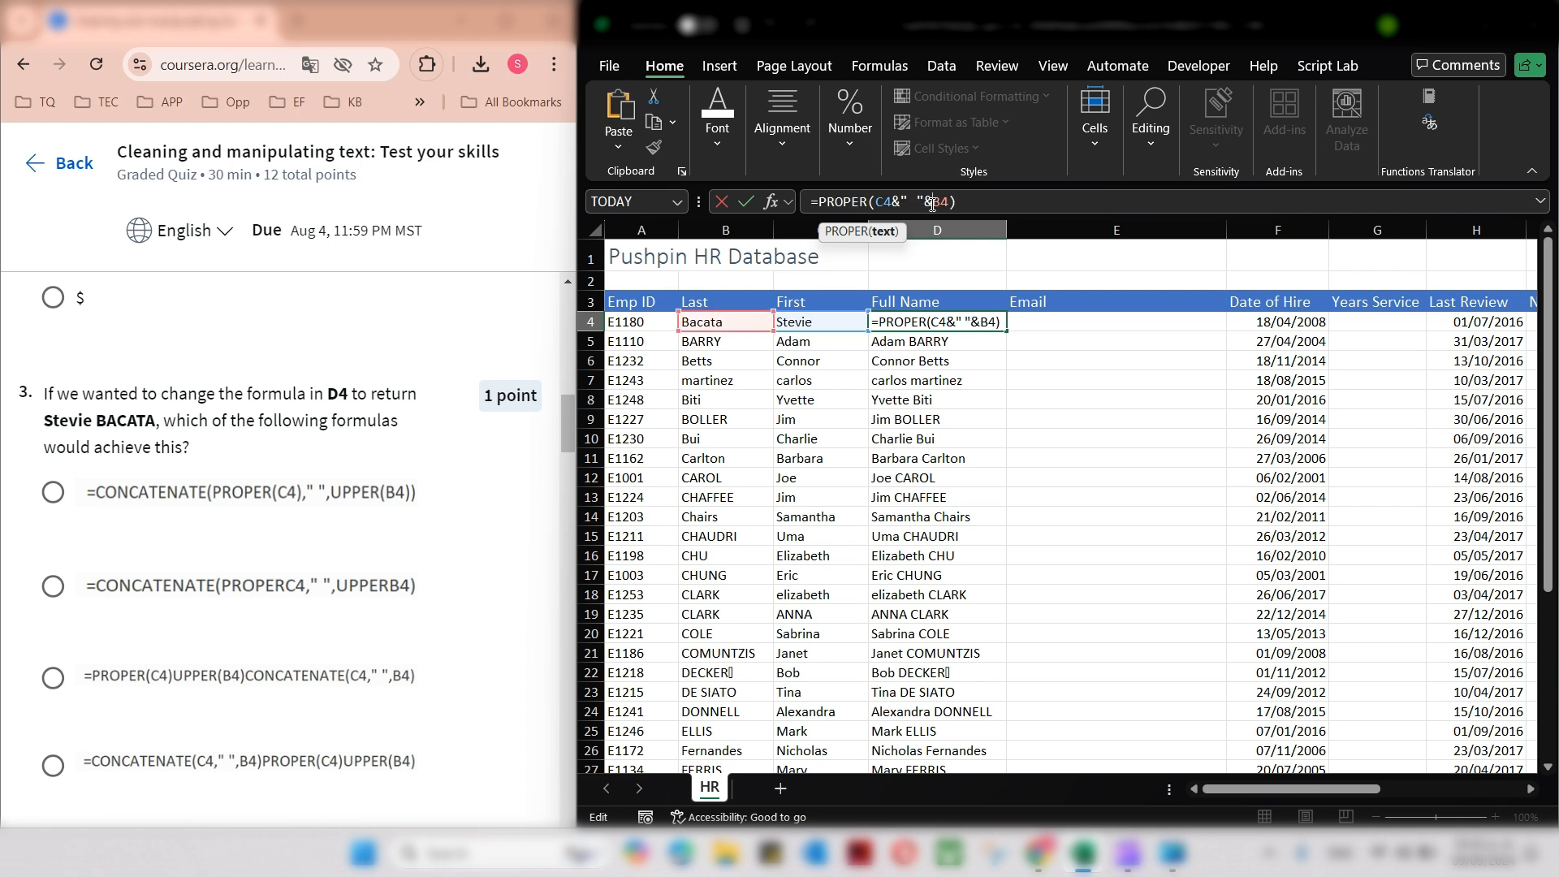
key("Return")
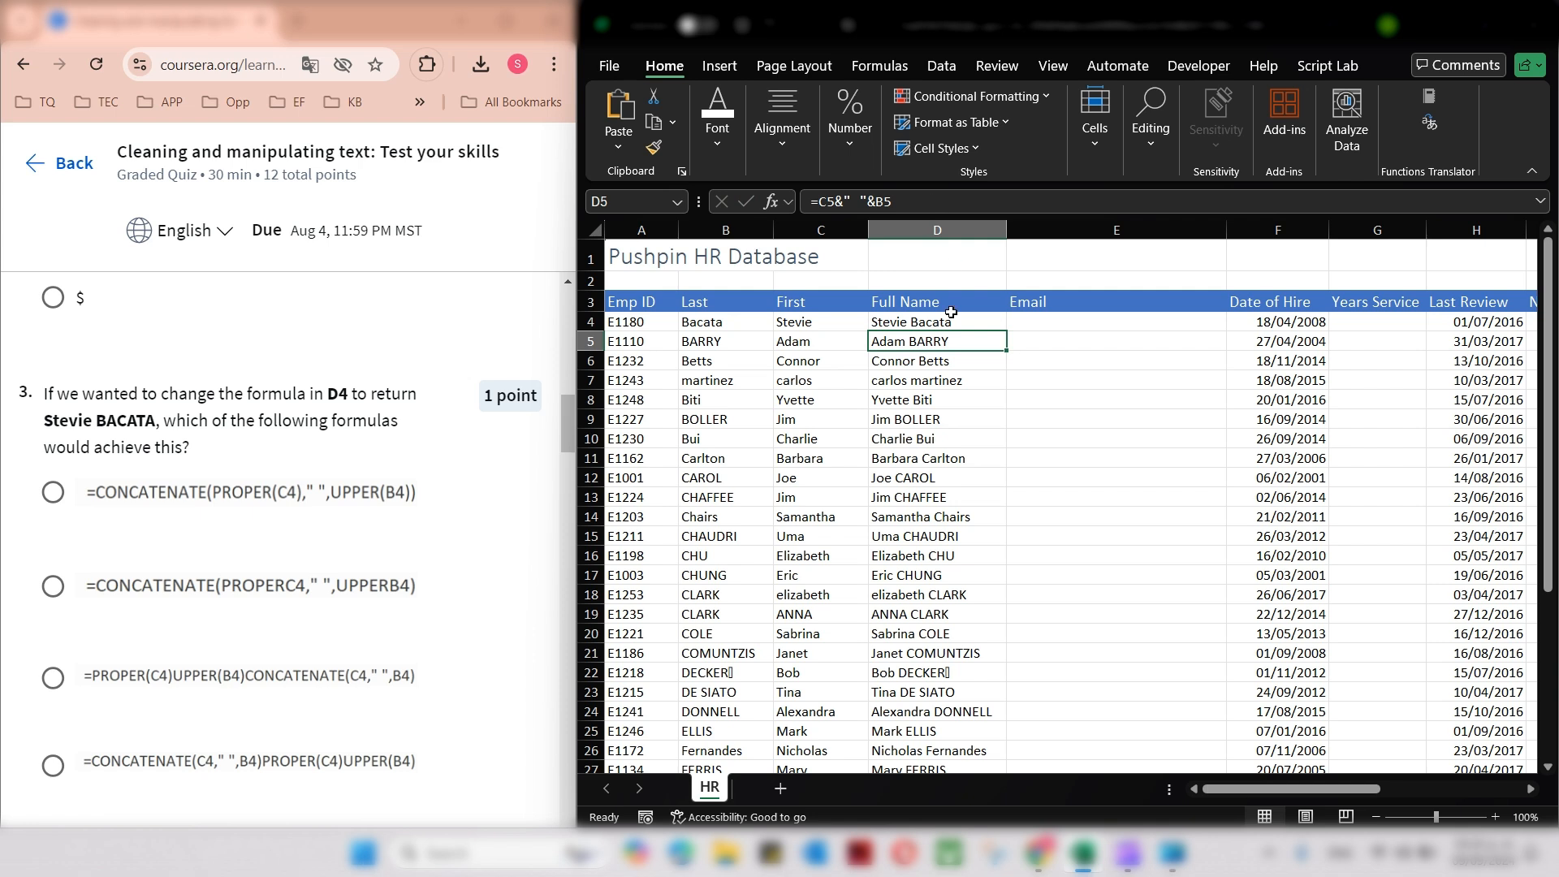
left_click(951, 322)
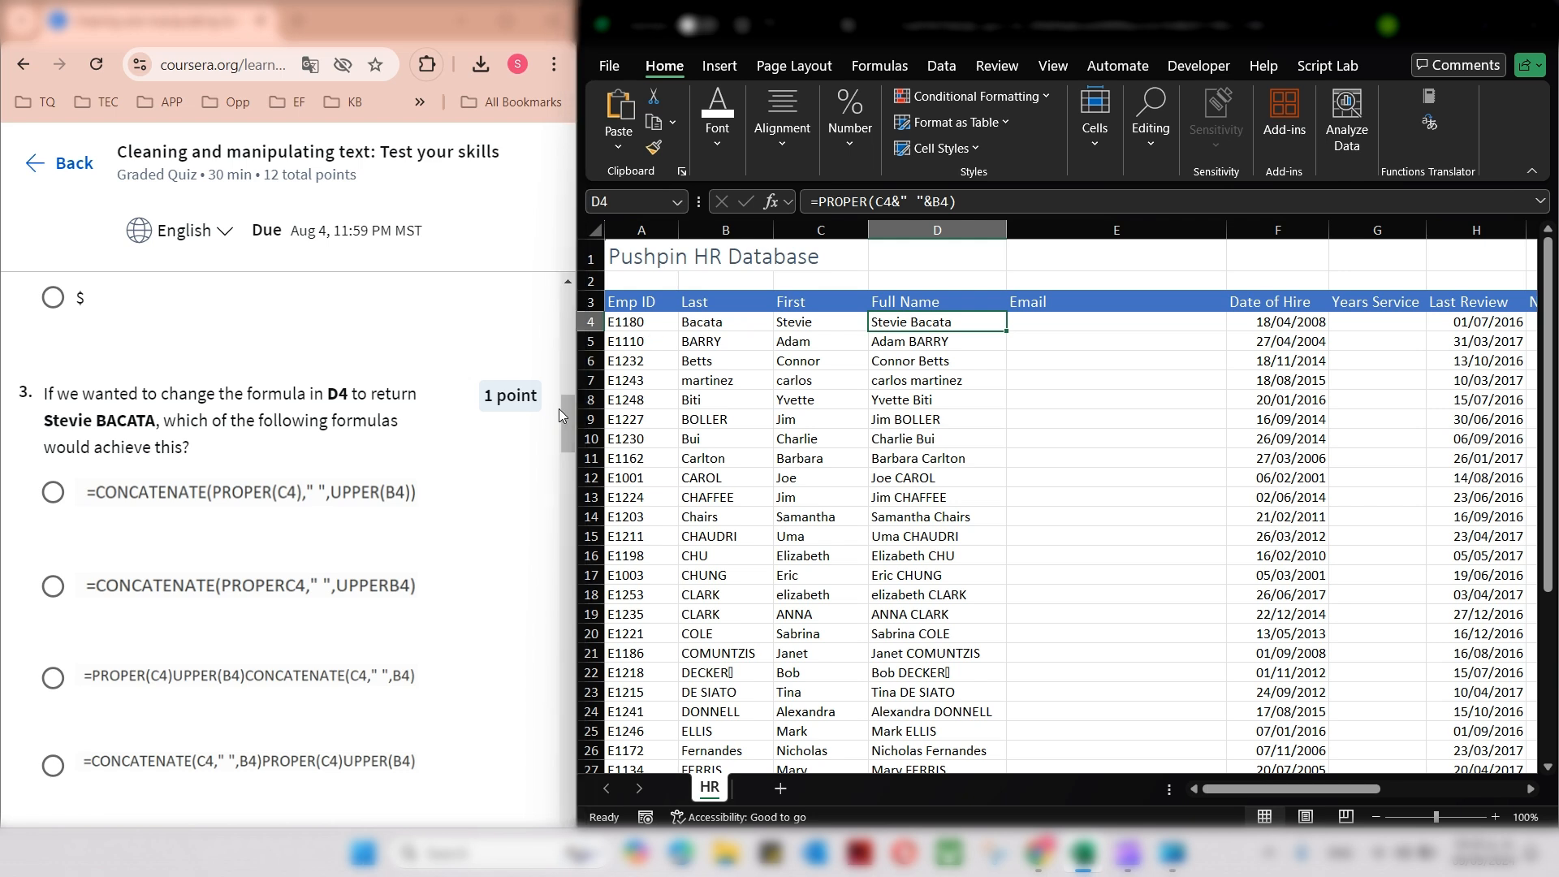
Rework the D4 formula for question 3 so it starts with =CONCATENATE(PROPER(C4), removing the rest of the old expression.
left_click_drag(564, 411, 563, 415)
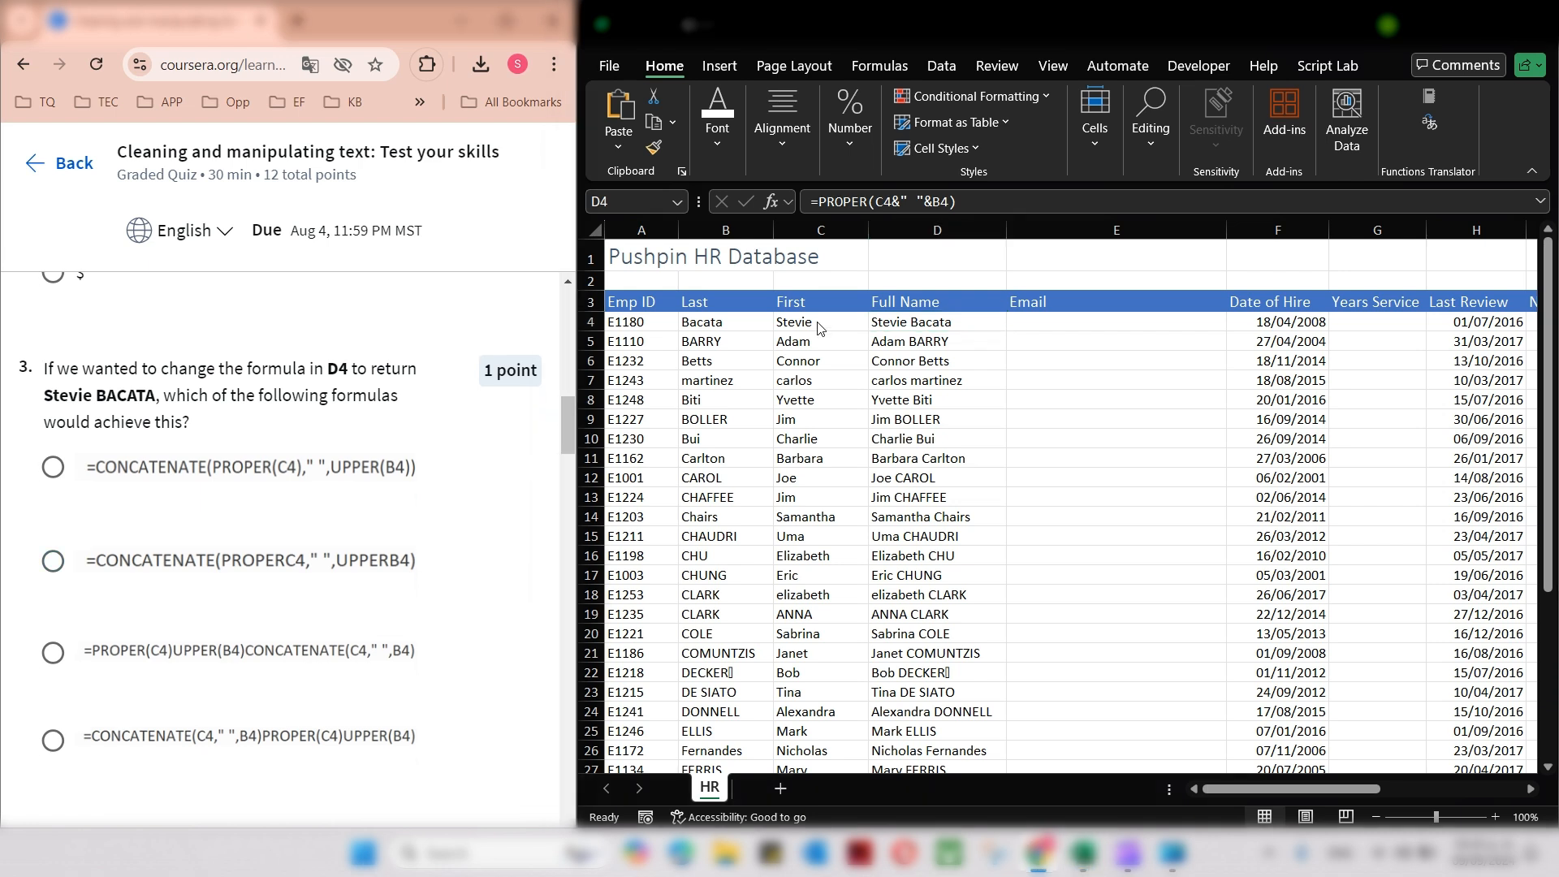
left_click(959, 200)
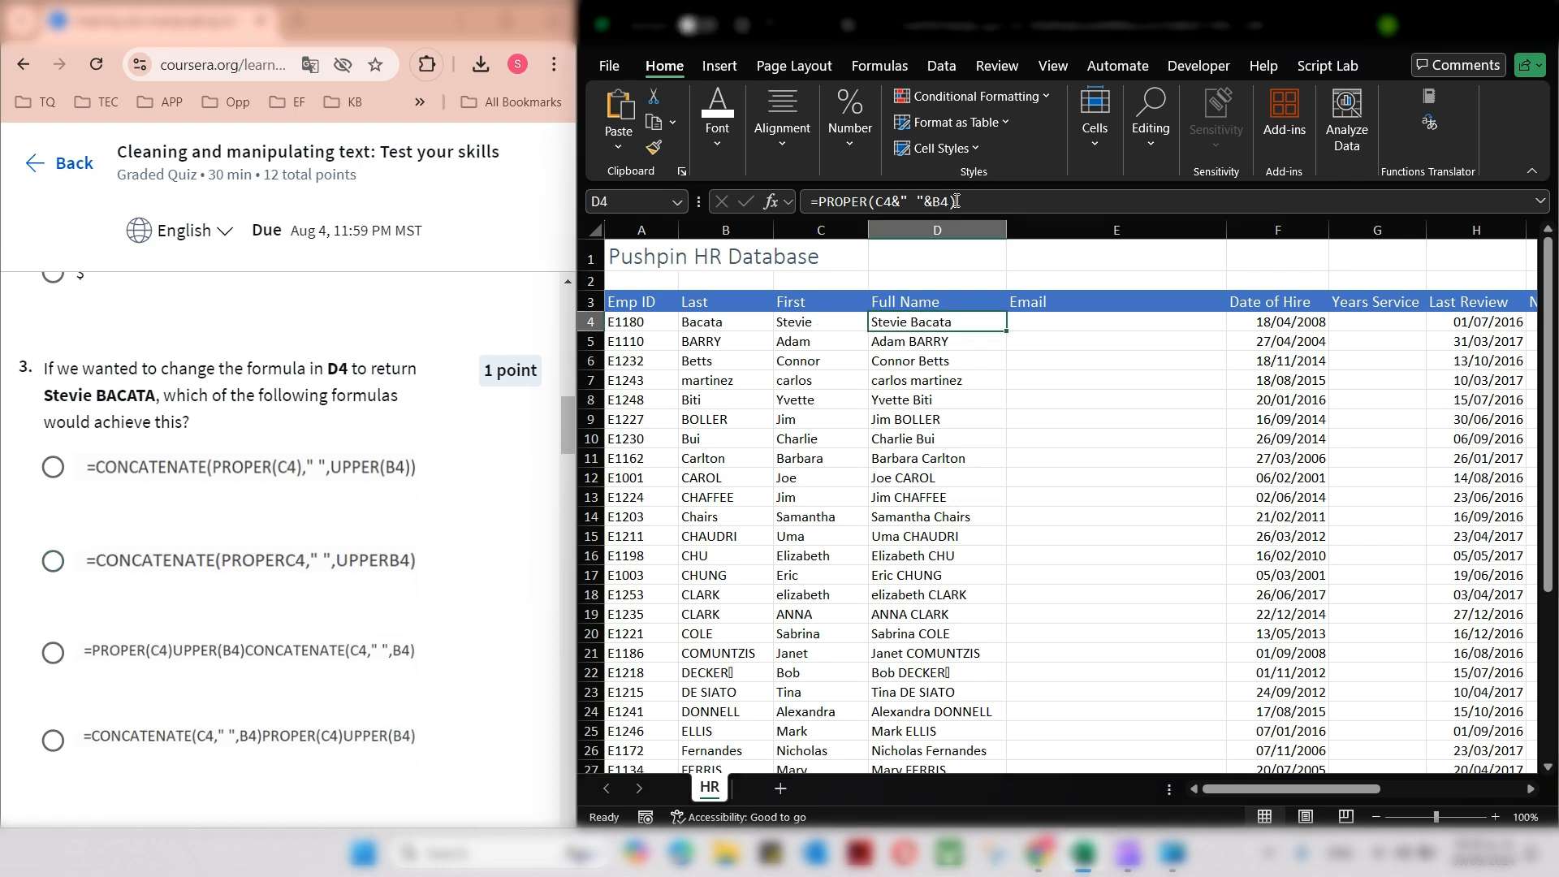
left_click(820, 201)
type("CONCAT")
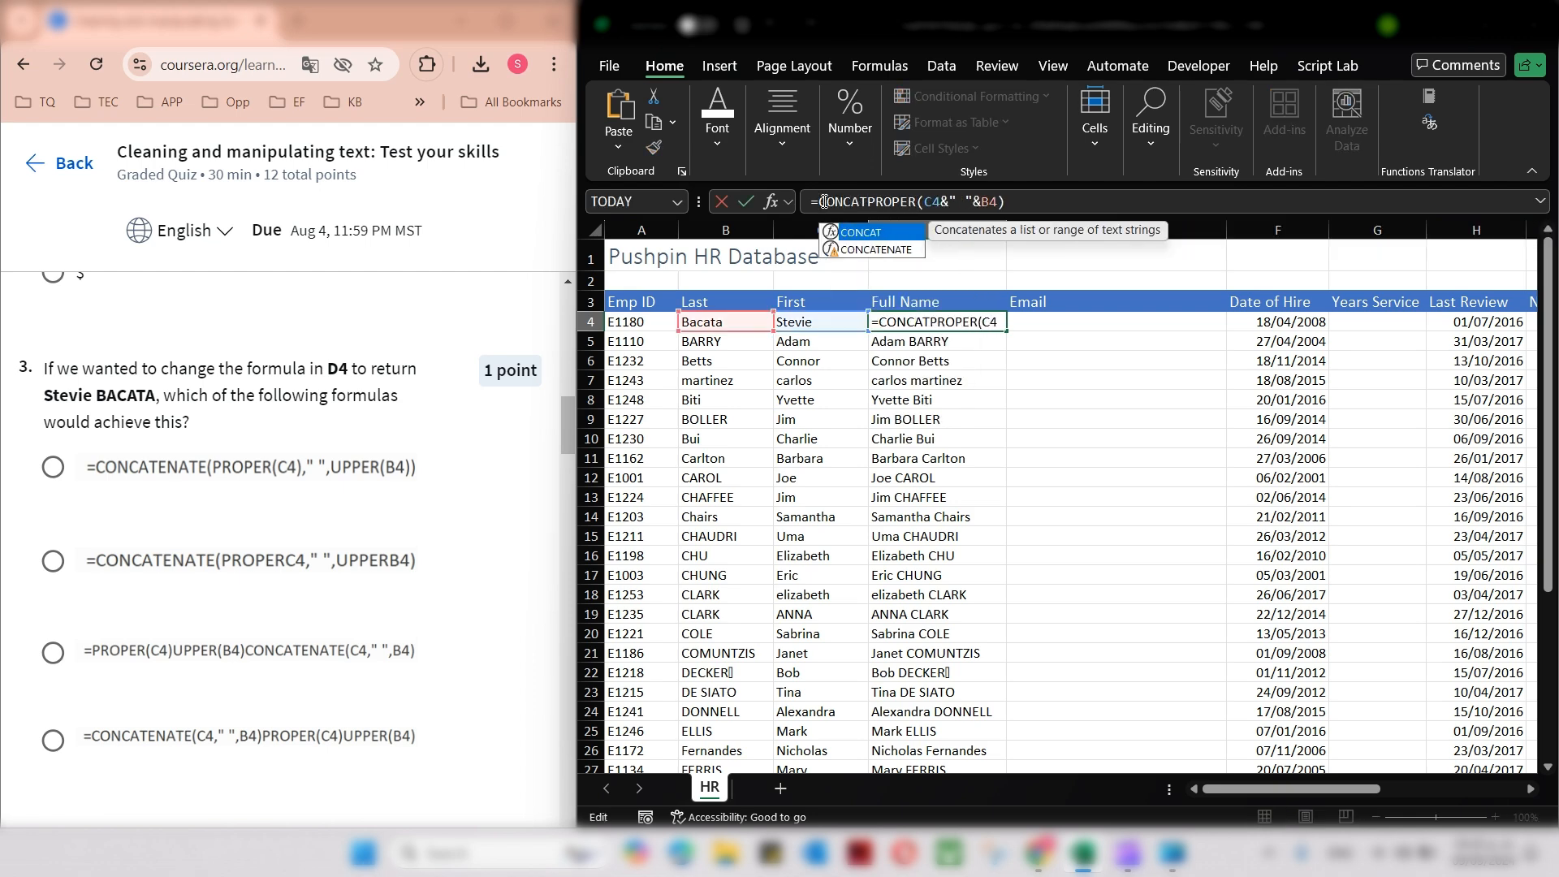
key("Down")
key("Tab")
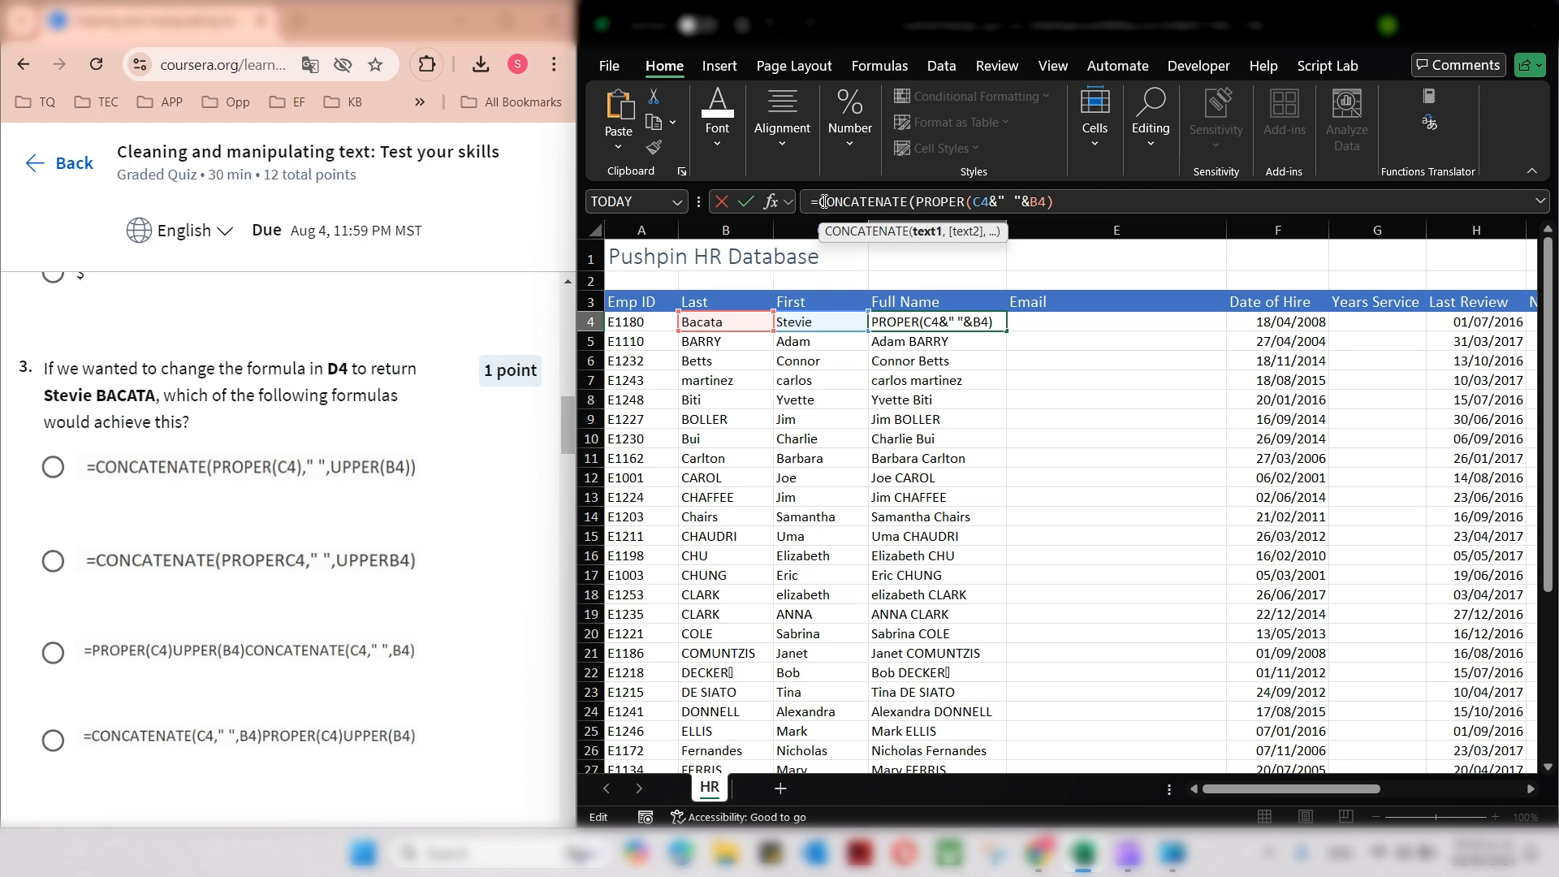
left_click(990, 203)
left_click_drag(990, 204, 1064, 204)
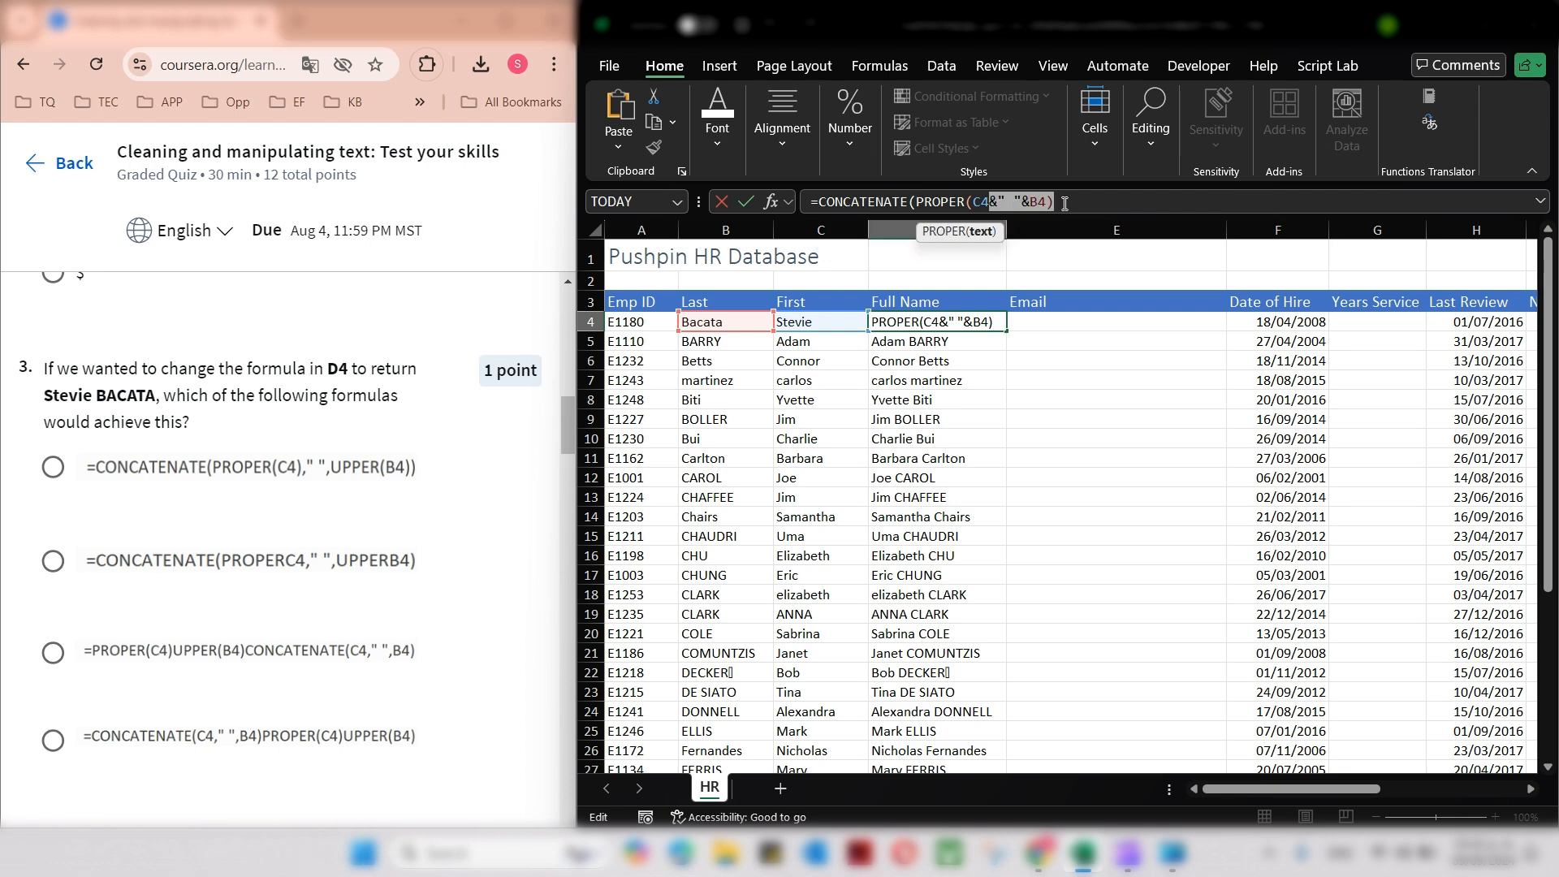
type(")")
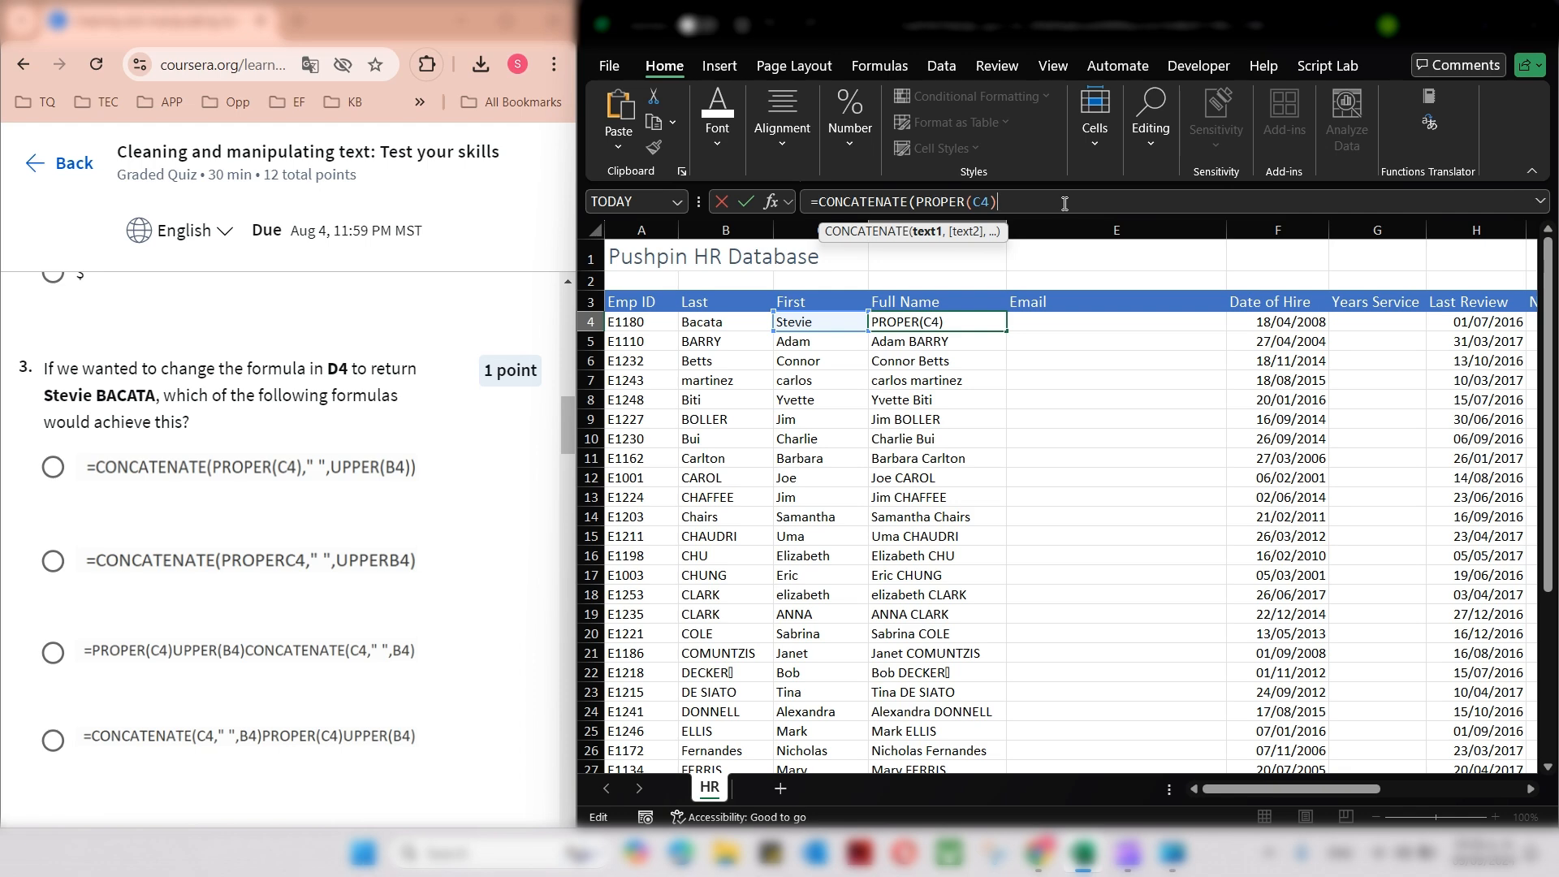
Extend the D4 formula with a comma, the " " separator and UPPER(B4), and close the CONCATENATE function.
type(",")
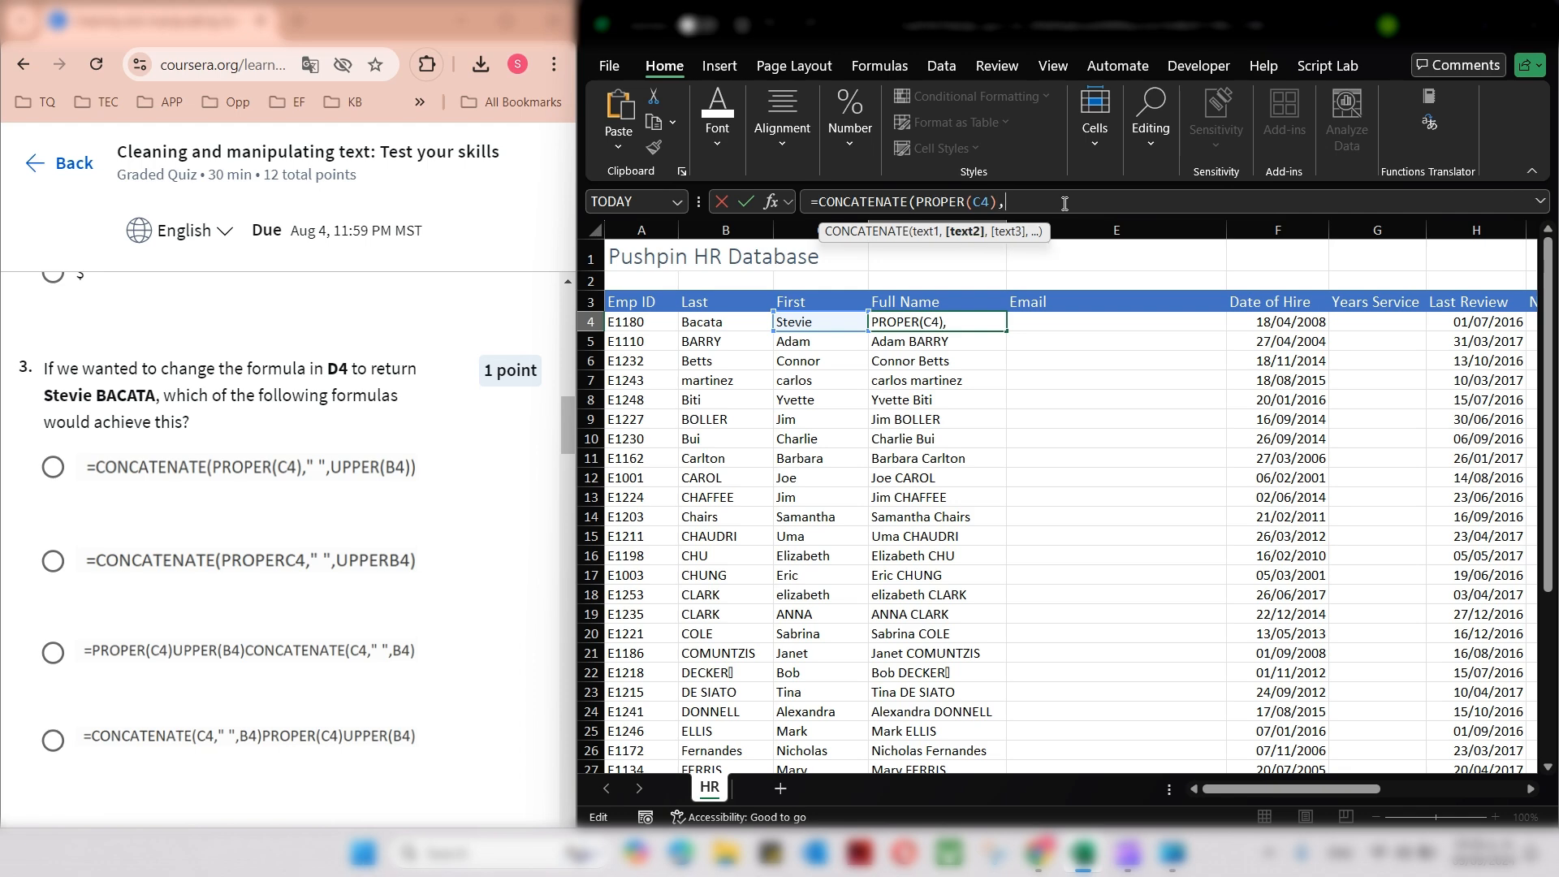
type("\" \"UPP")
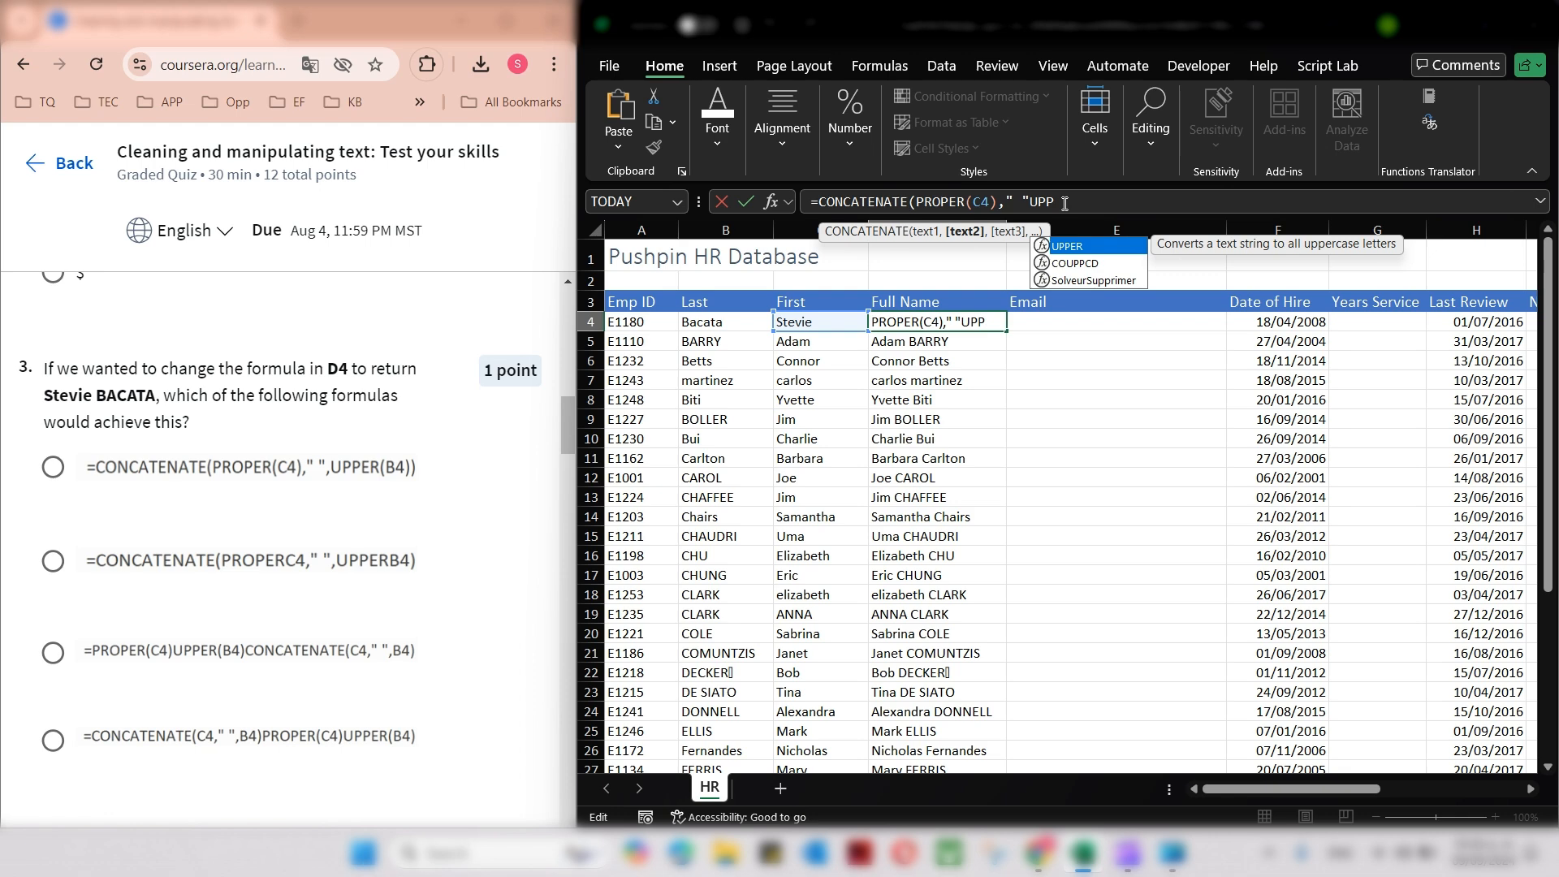
type("W")
key("BackSpace")
key("Tab")
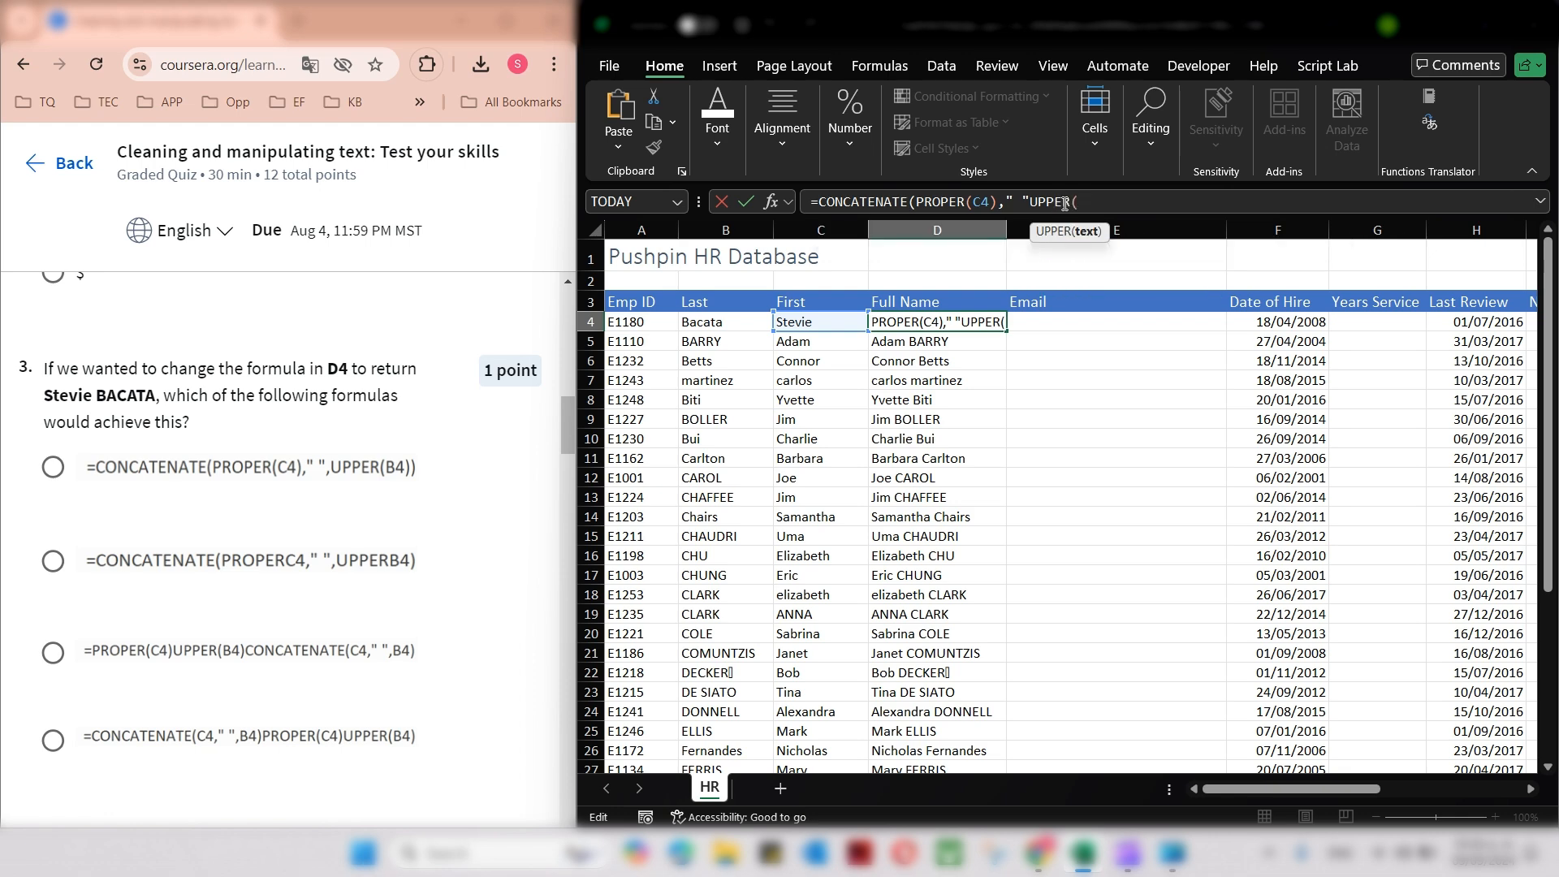
left_click(714, 325)
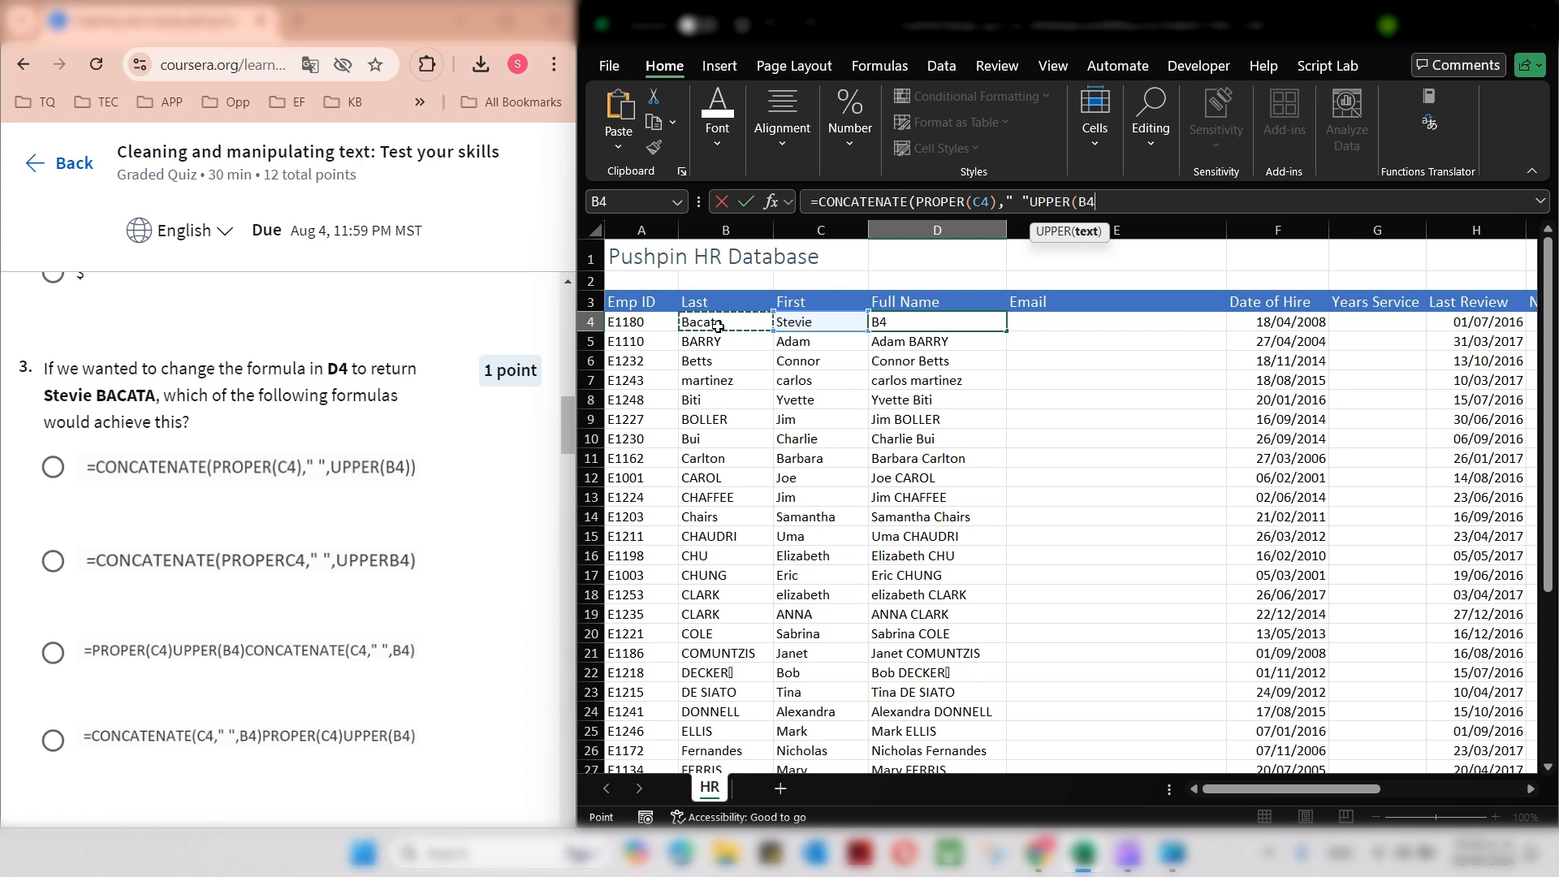
type("))")
key("Return")
key("Return")
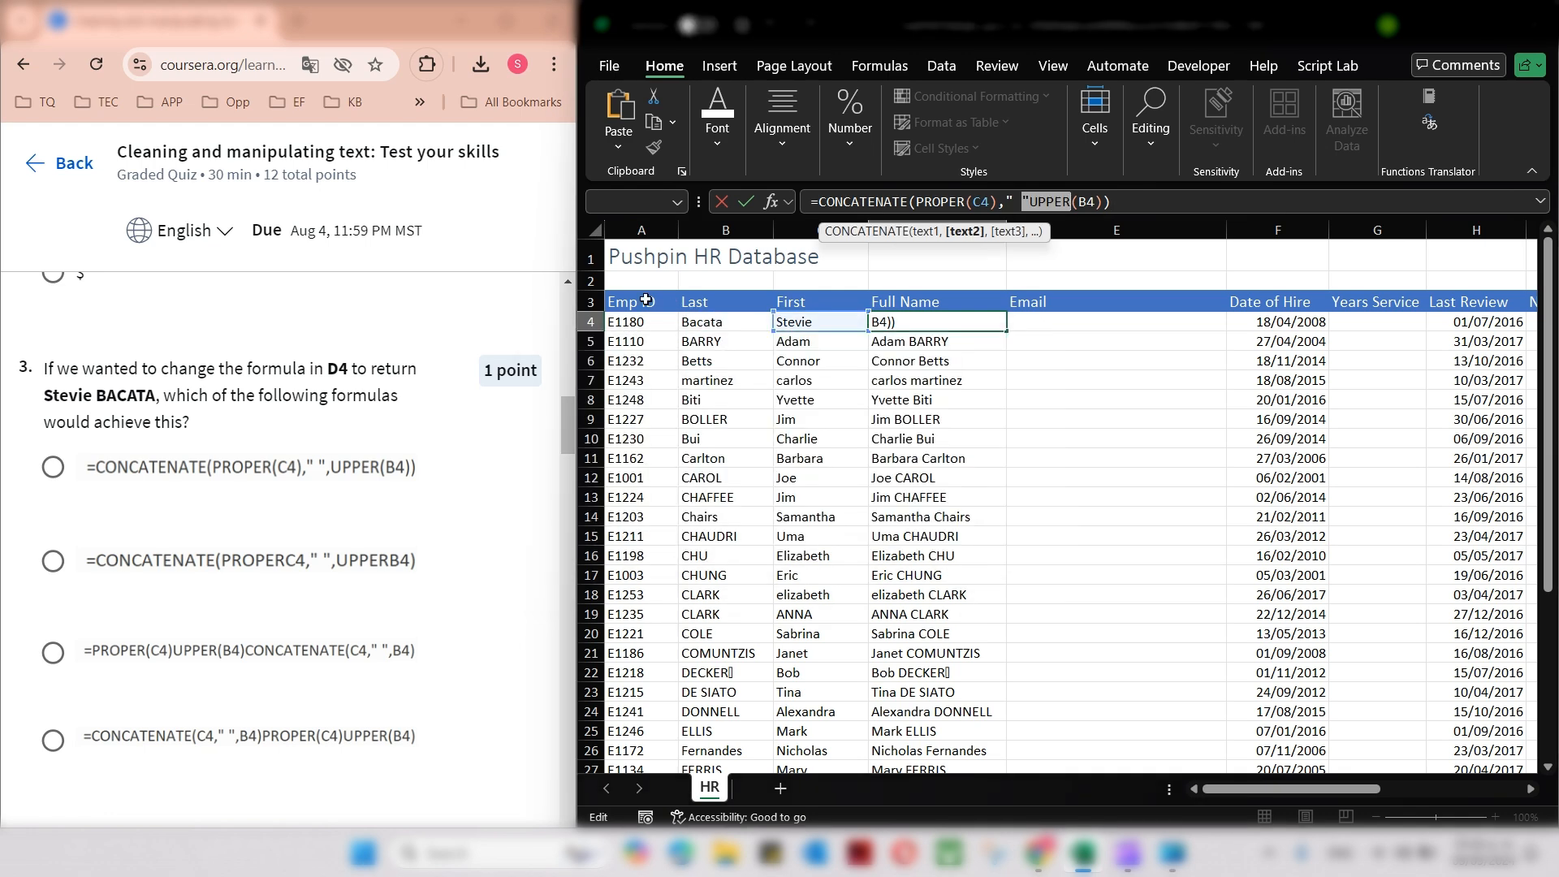
Insert a comma between " " and UPPER(B4) in D4 so the formula reads =CONCATENATE(PROPER(C4)," ",UPPER(B4)).
left_click(1039, 205)
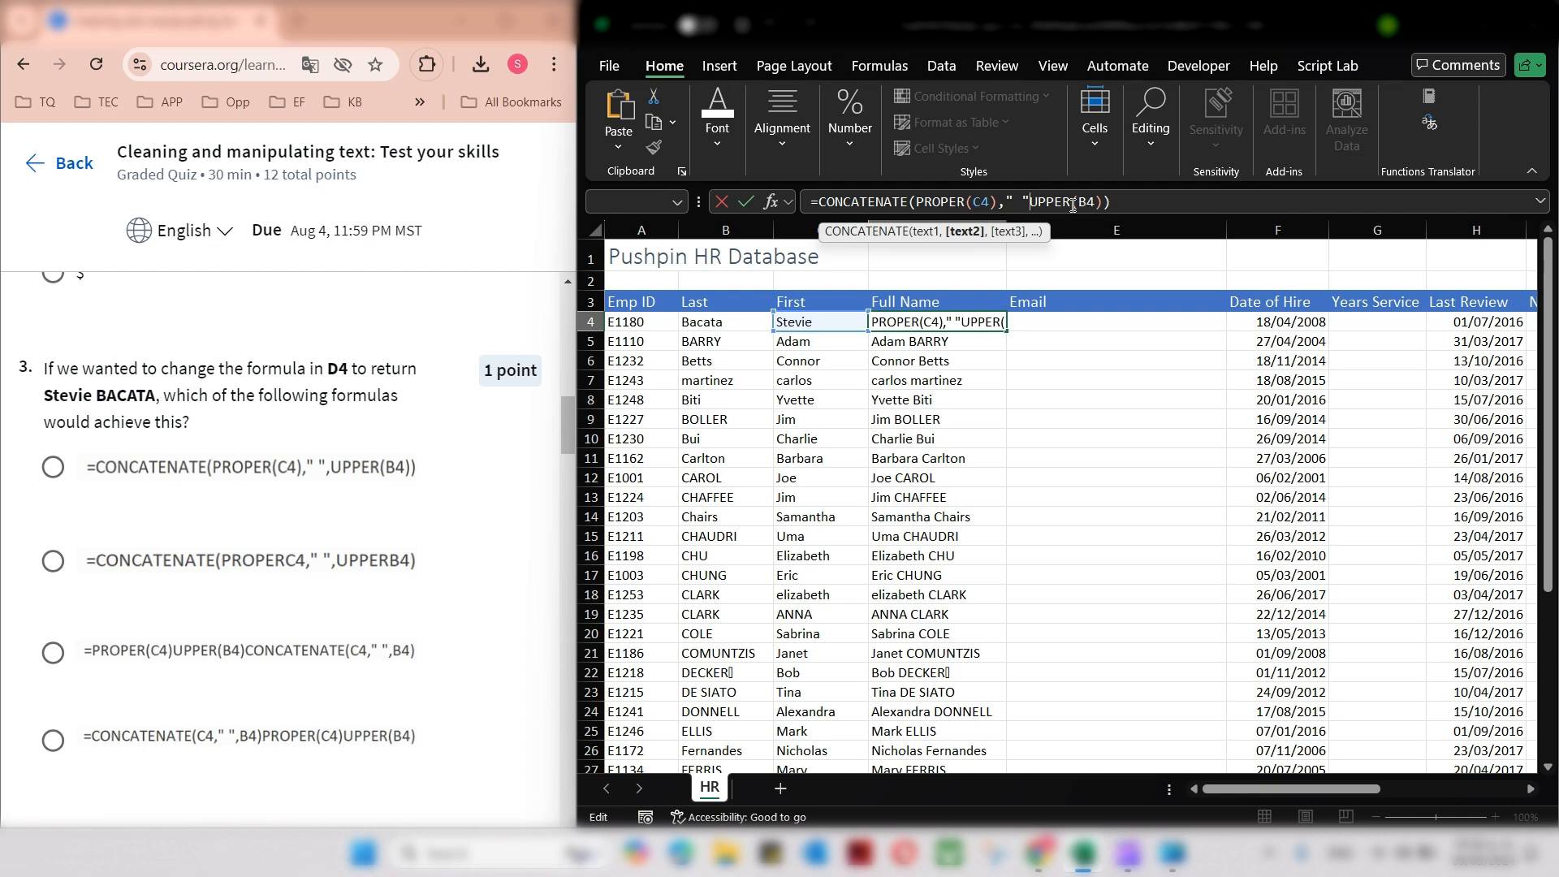
type(",")
key("Return")
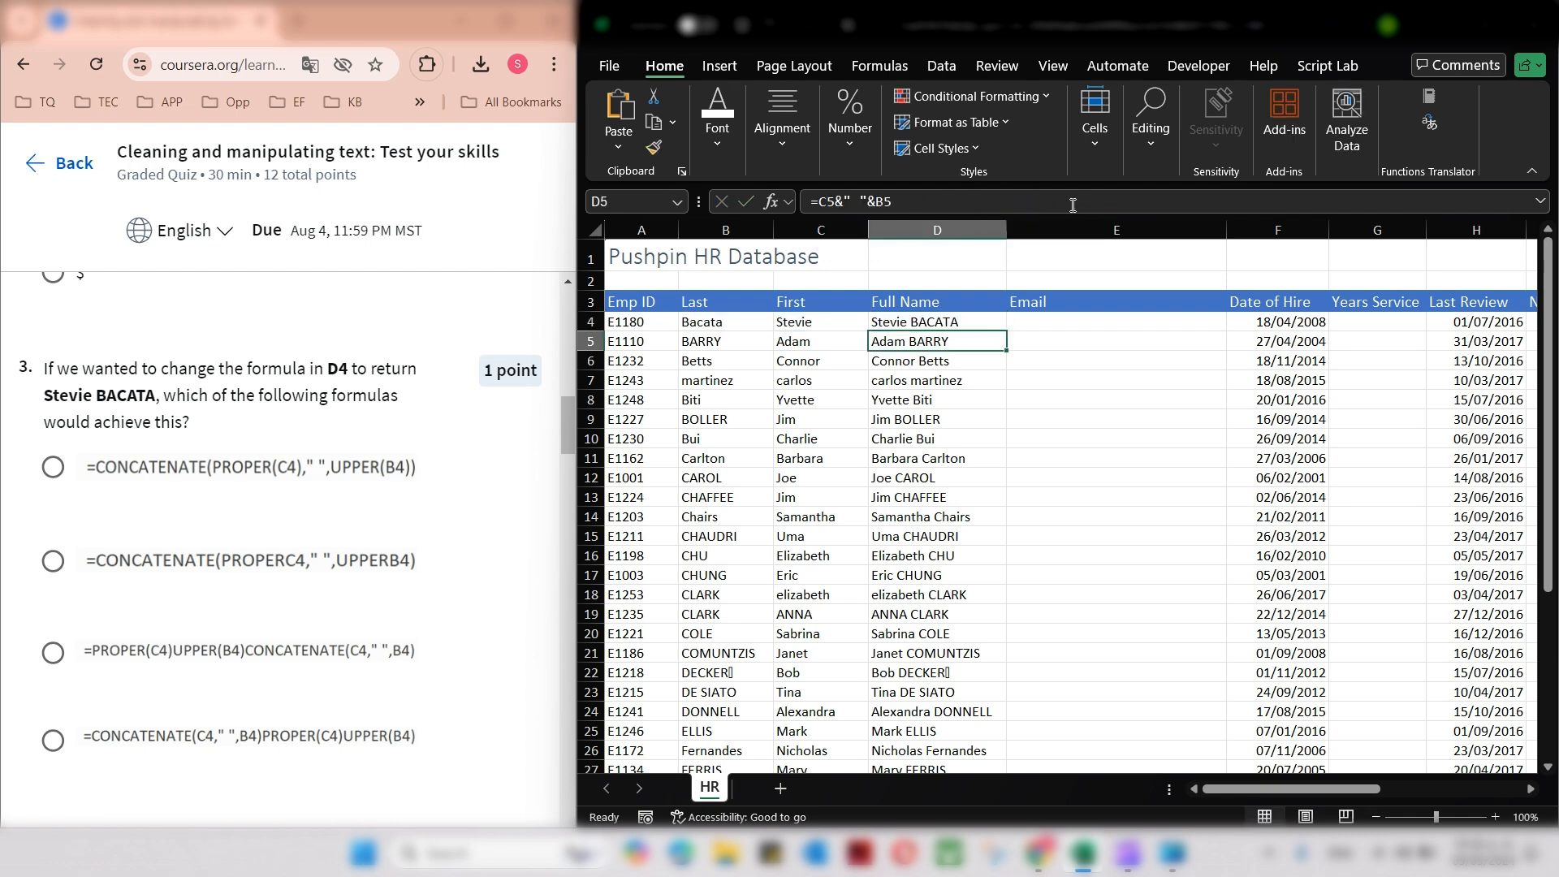
Check the D4 formula and answer quiz question 3 with =CONCATENATE(PROPER(C4)," ",UPPER(B4)).
left_click(969, 327)
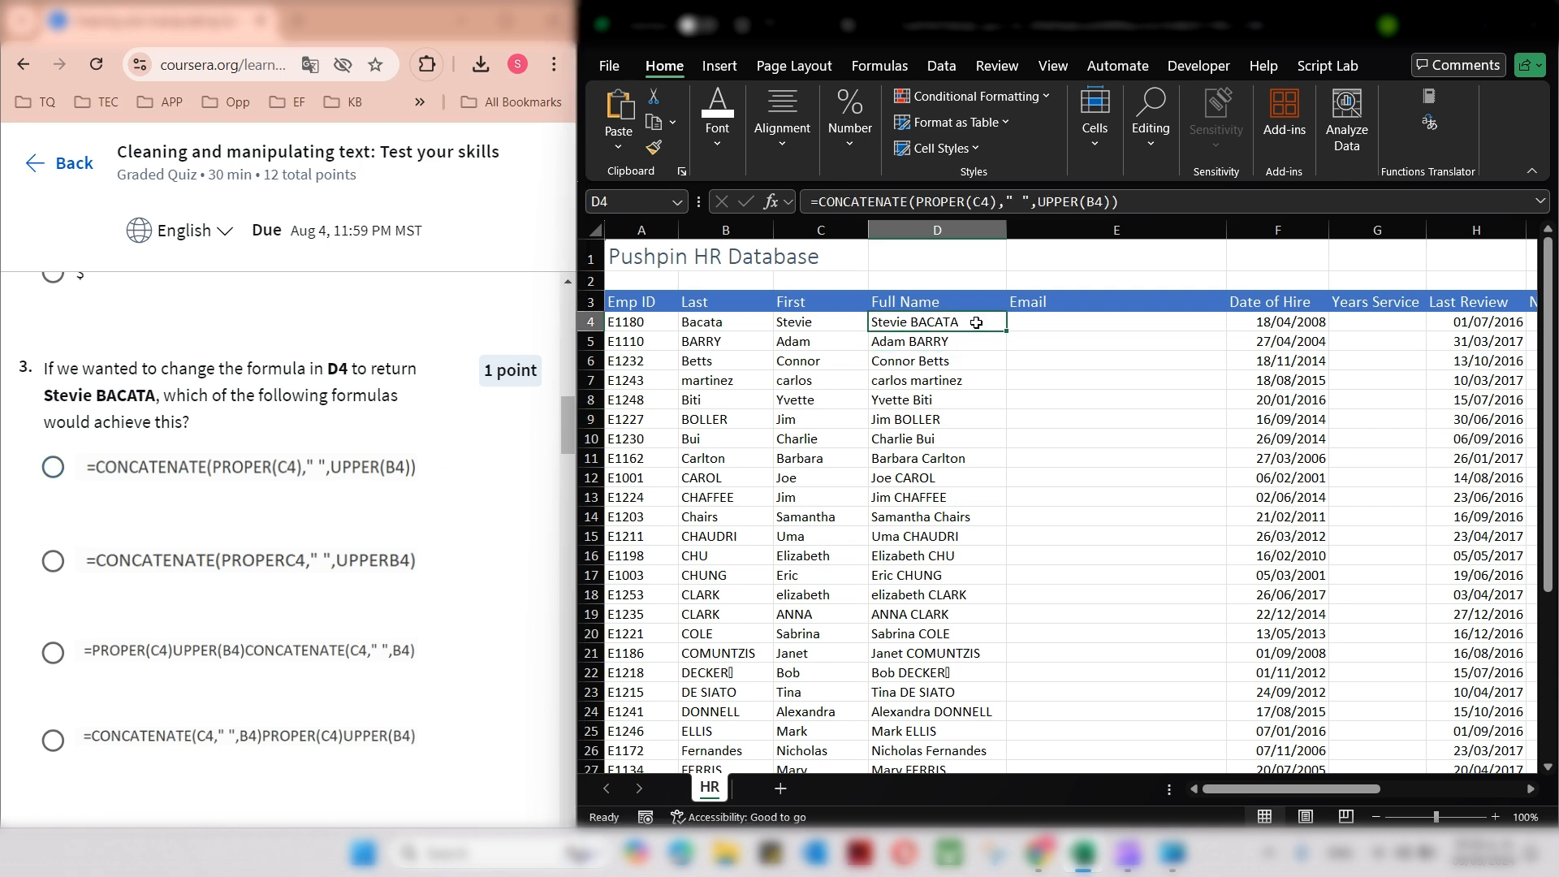
left_click(365, 480)
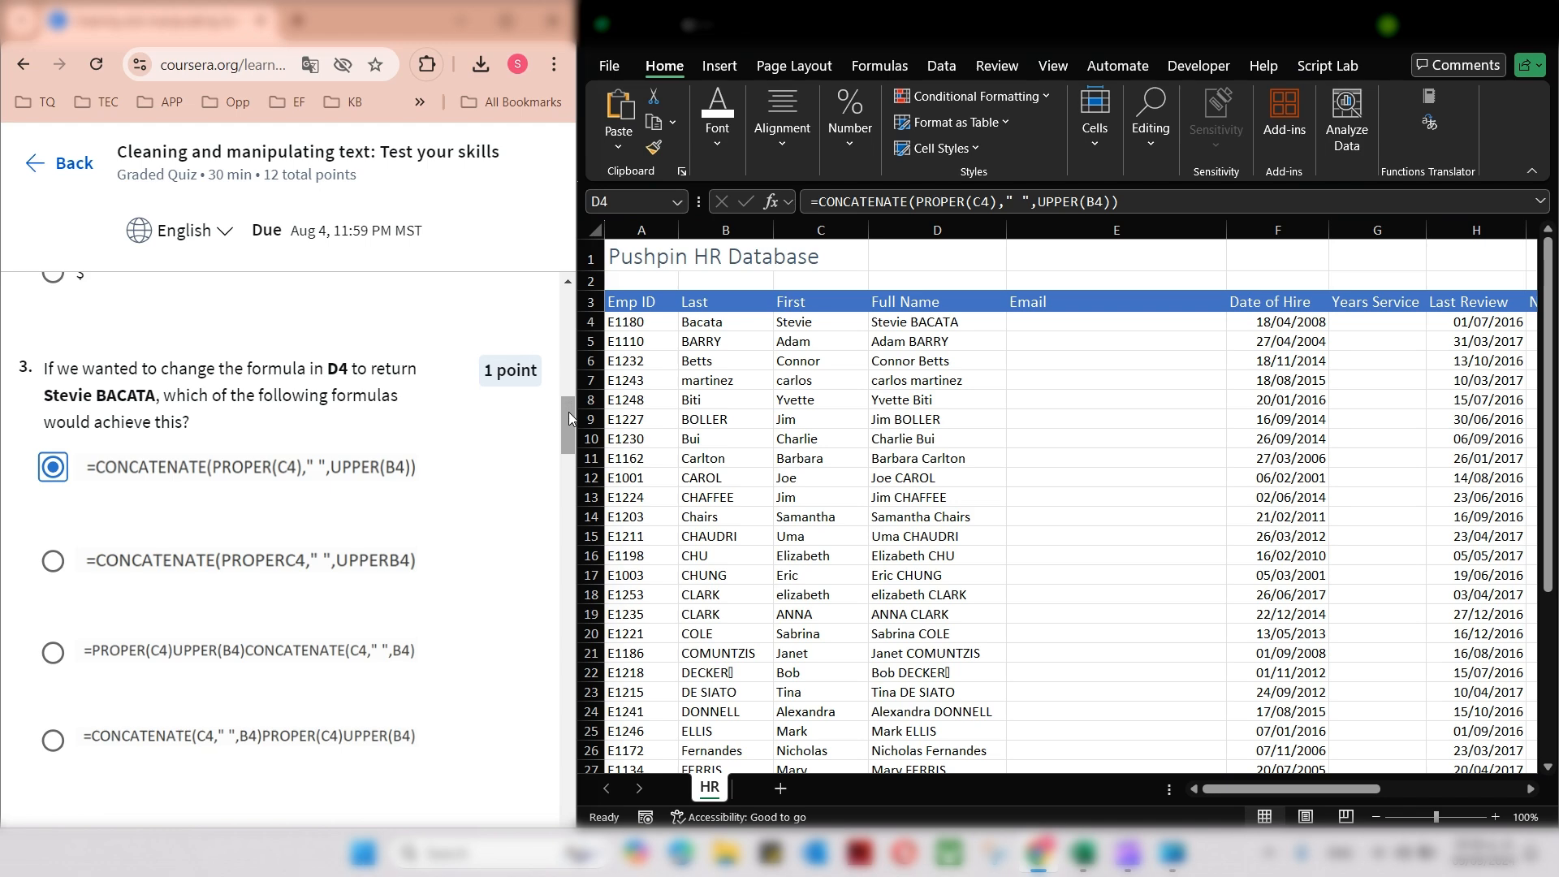
Test question 4's formula =PROPER(CONCAT(C4," ",UPPER(B4))) in D4 and answer the question with the full name in proper case.
left_click_drag(568, 411, 565, 463)
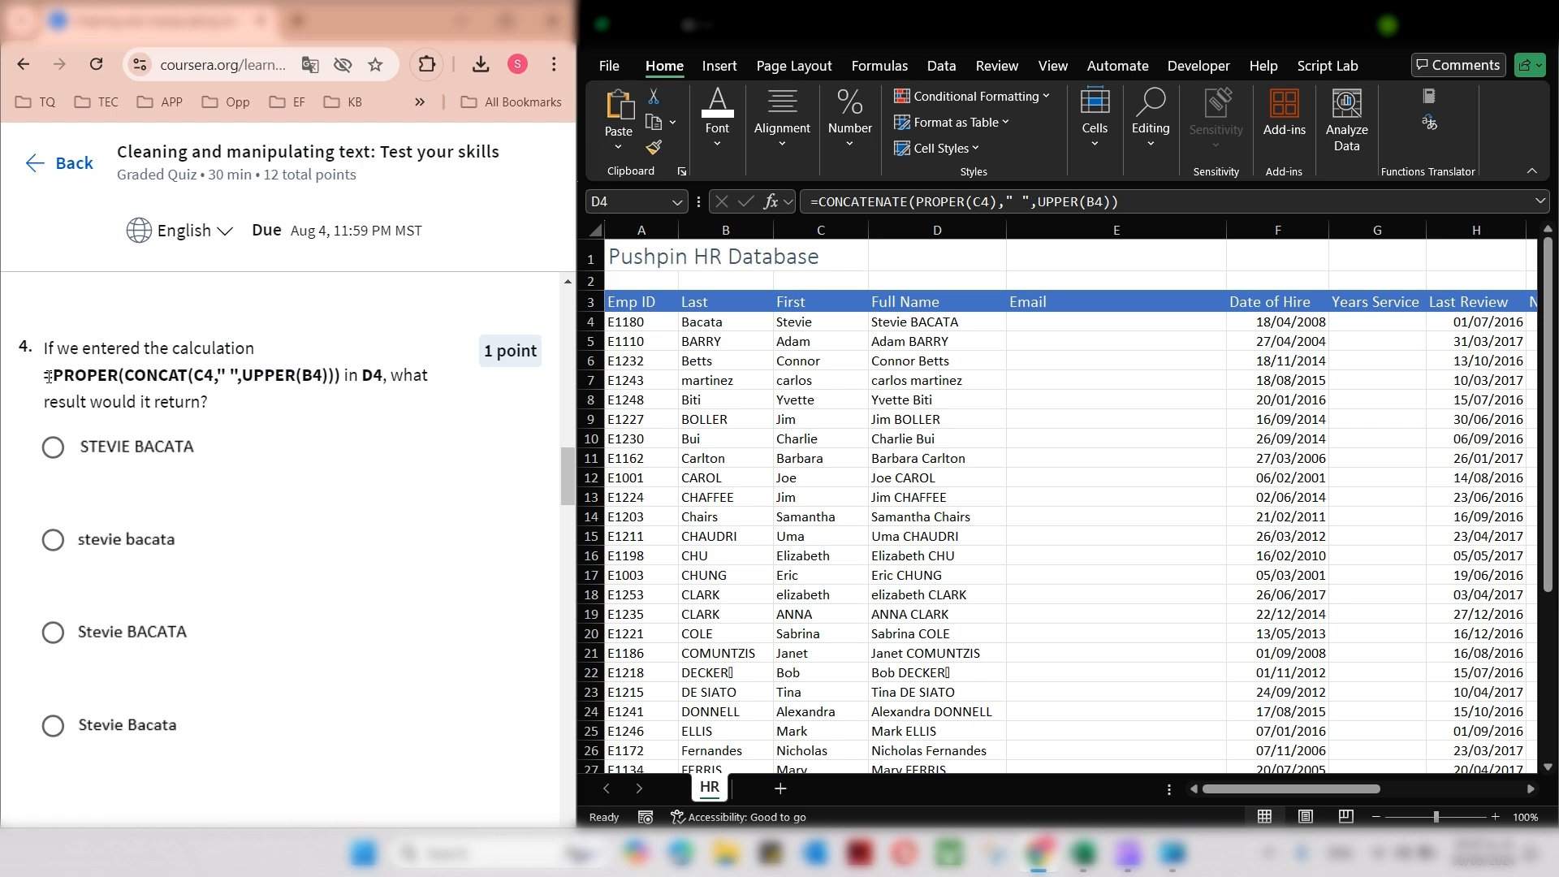
left_click_drag(48, 376, 344, 376)
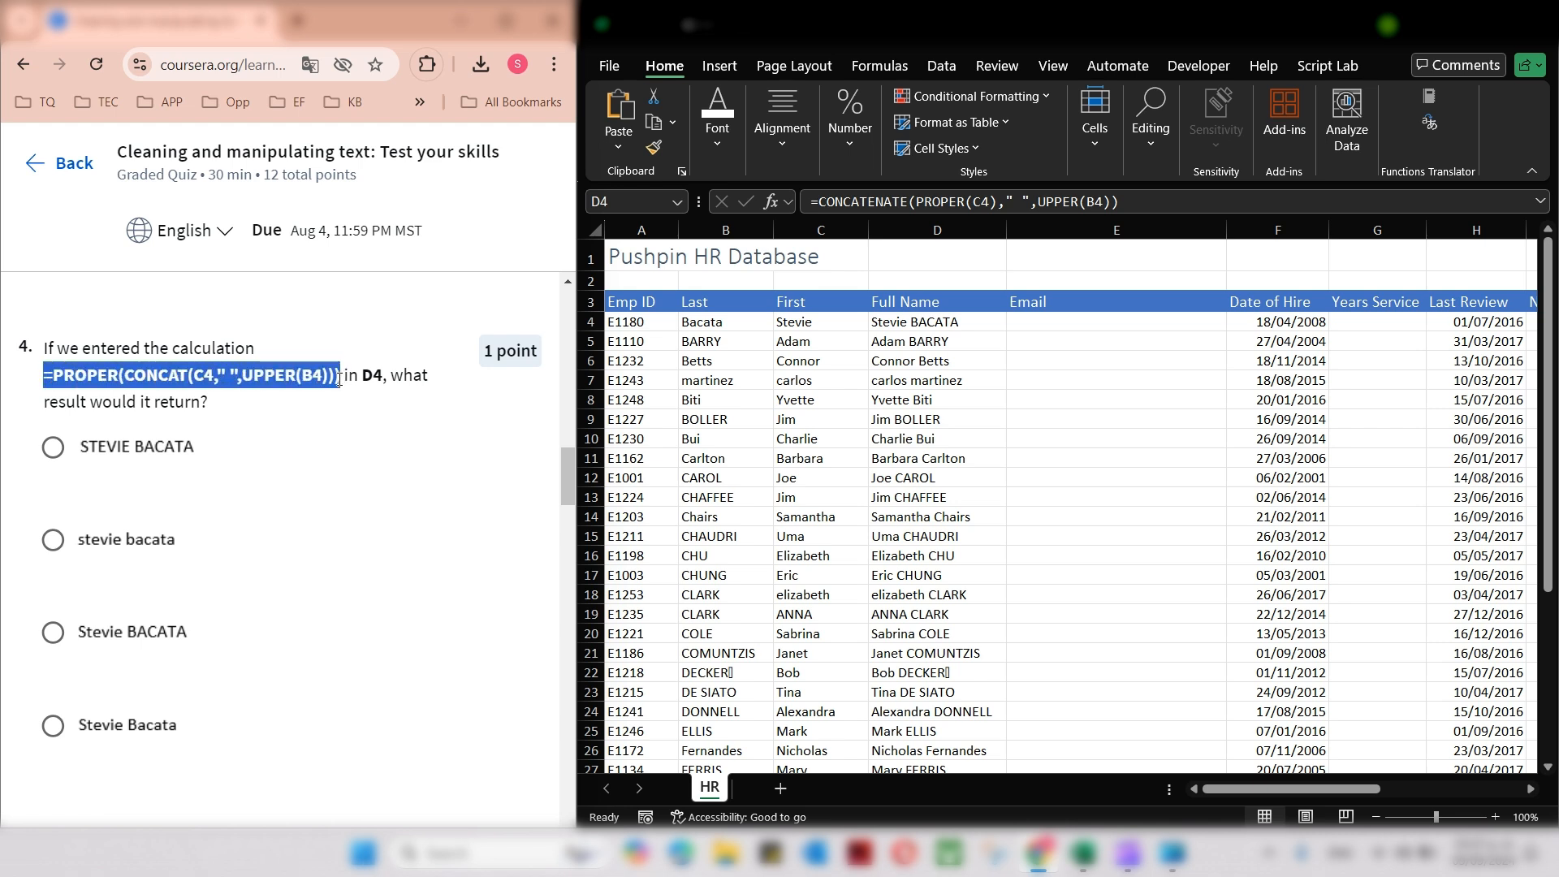
left_click(950, 323)
left_click_drag(1133, 203, 821, 204)
key("ctrl+v")
key("Return")
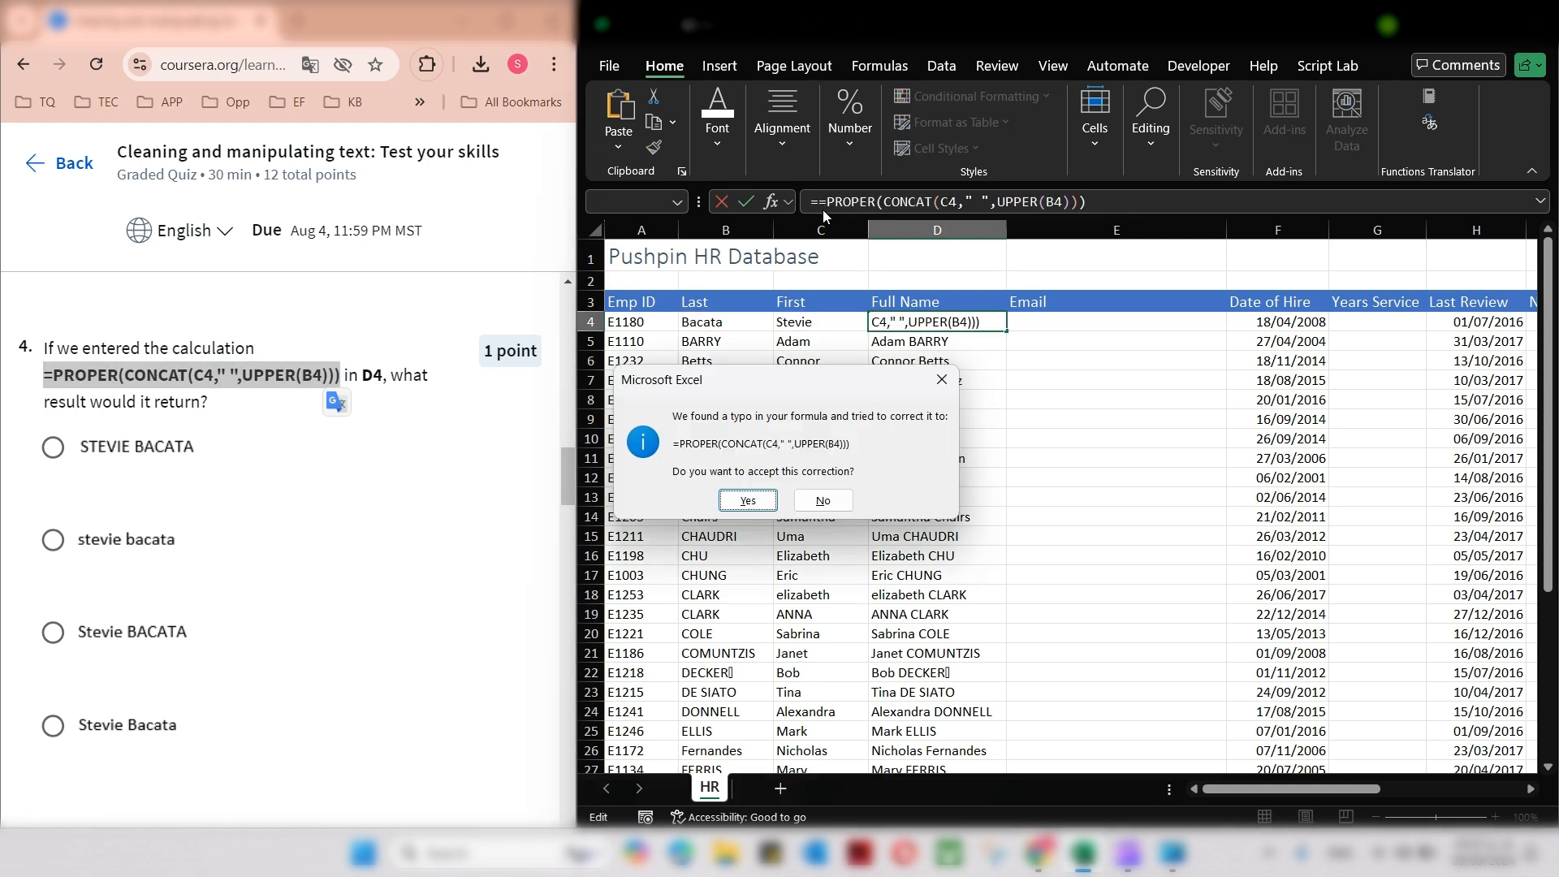
key("Return")
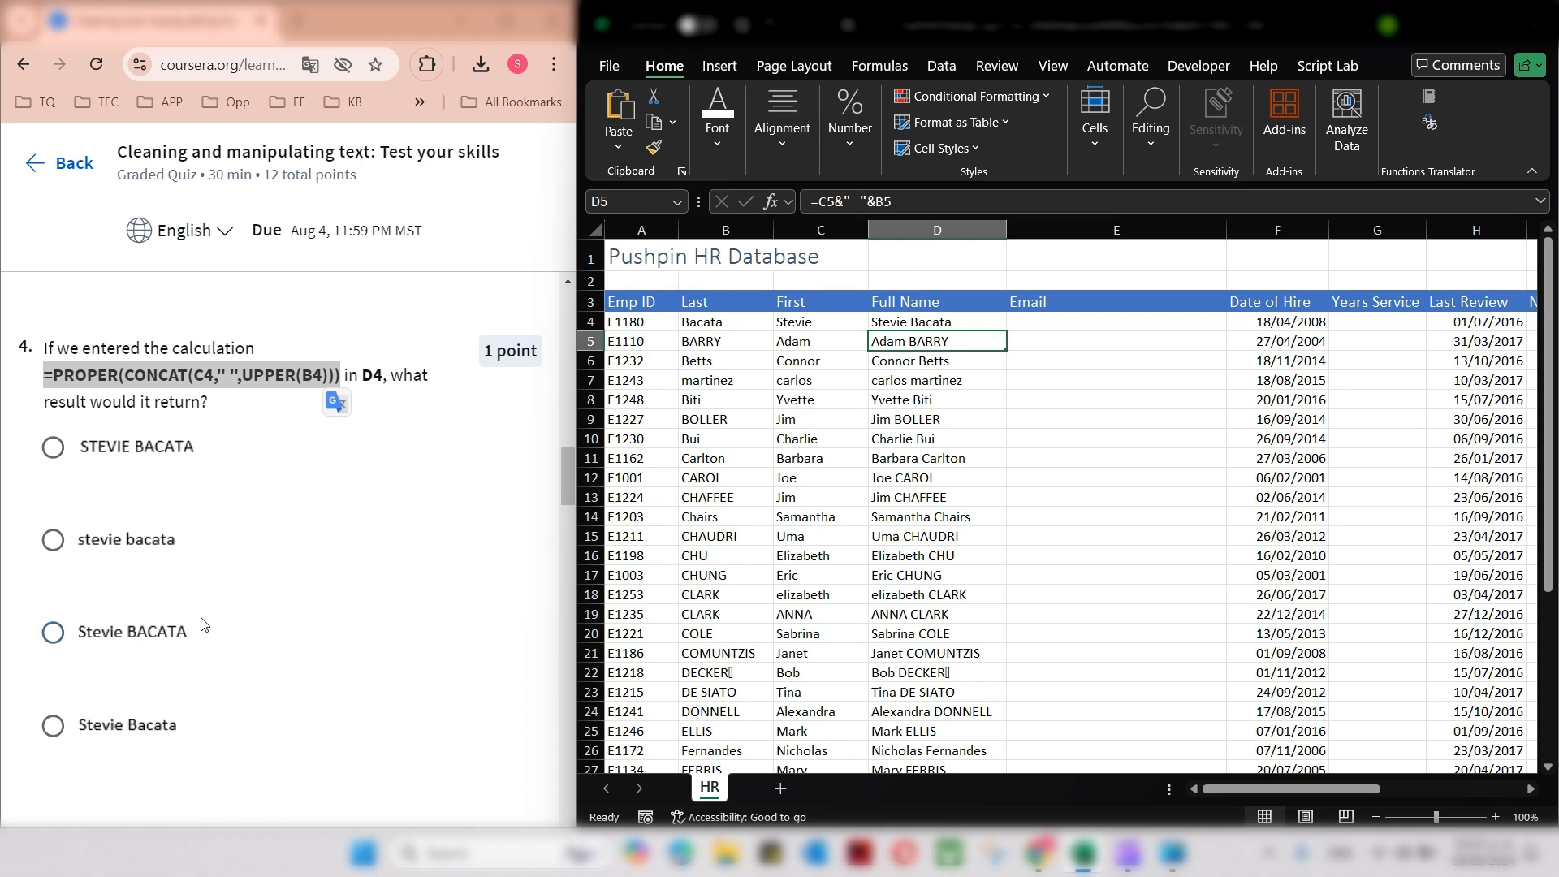
left_click(129, 729)
left_click(129, 729)
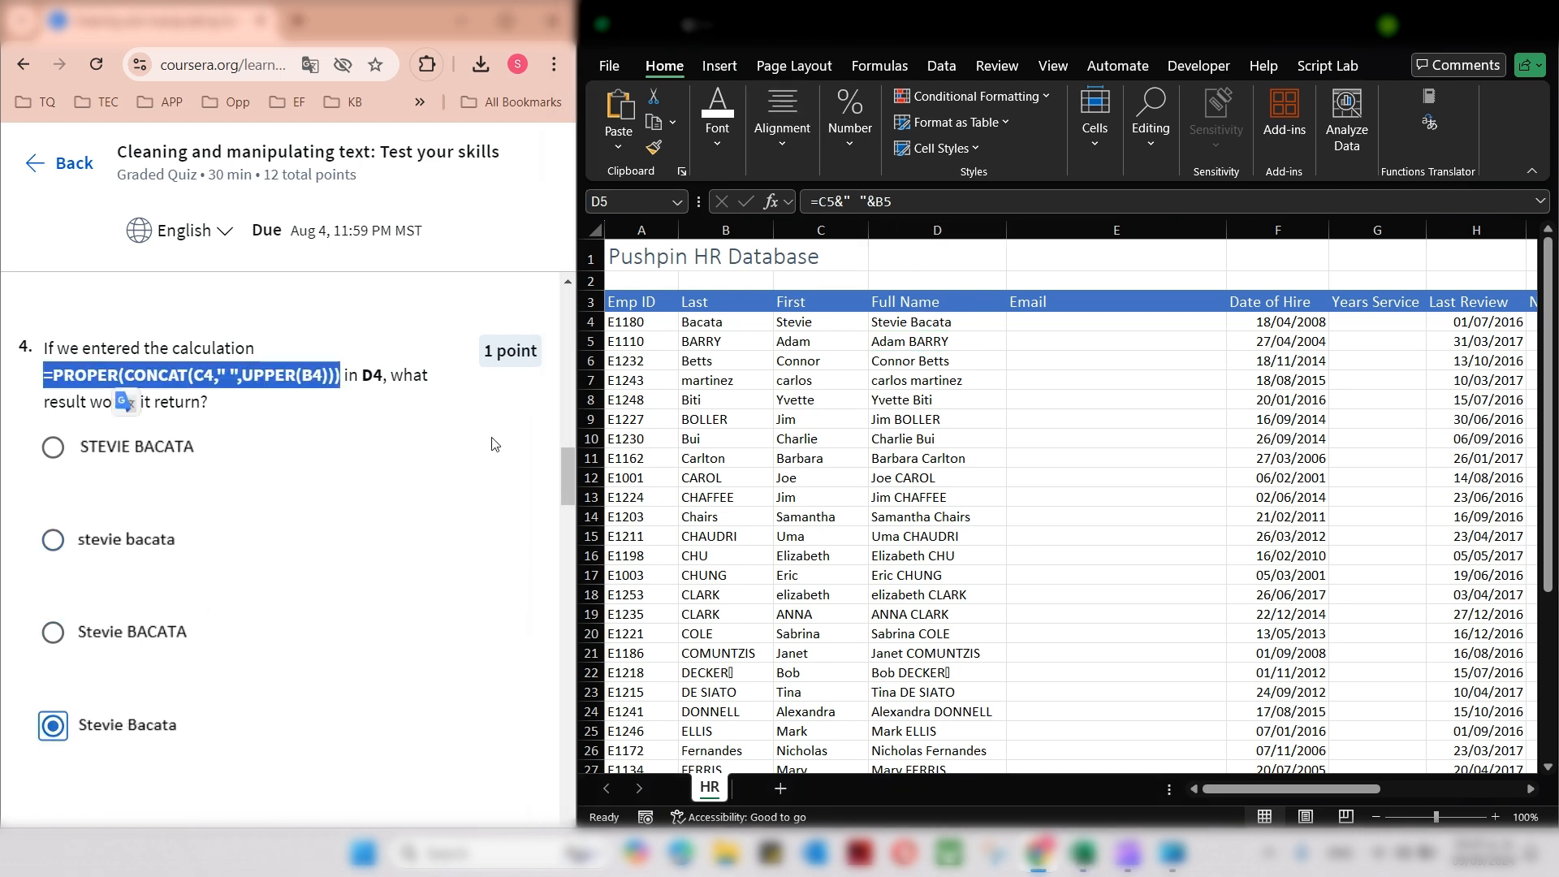
Fill the D4 formula down the whole Full Name column.
left_click_drag(568, 463, 569, 517)
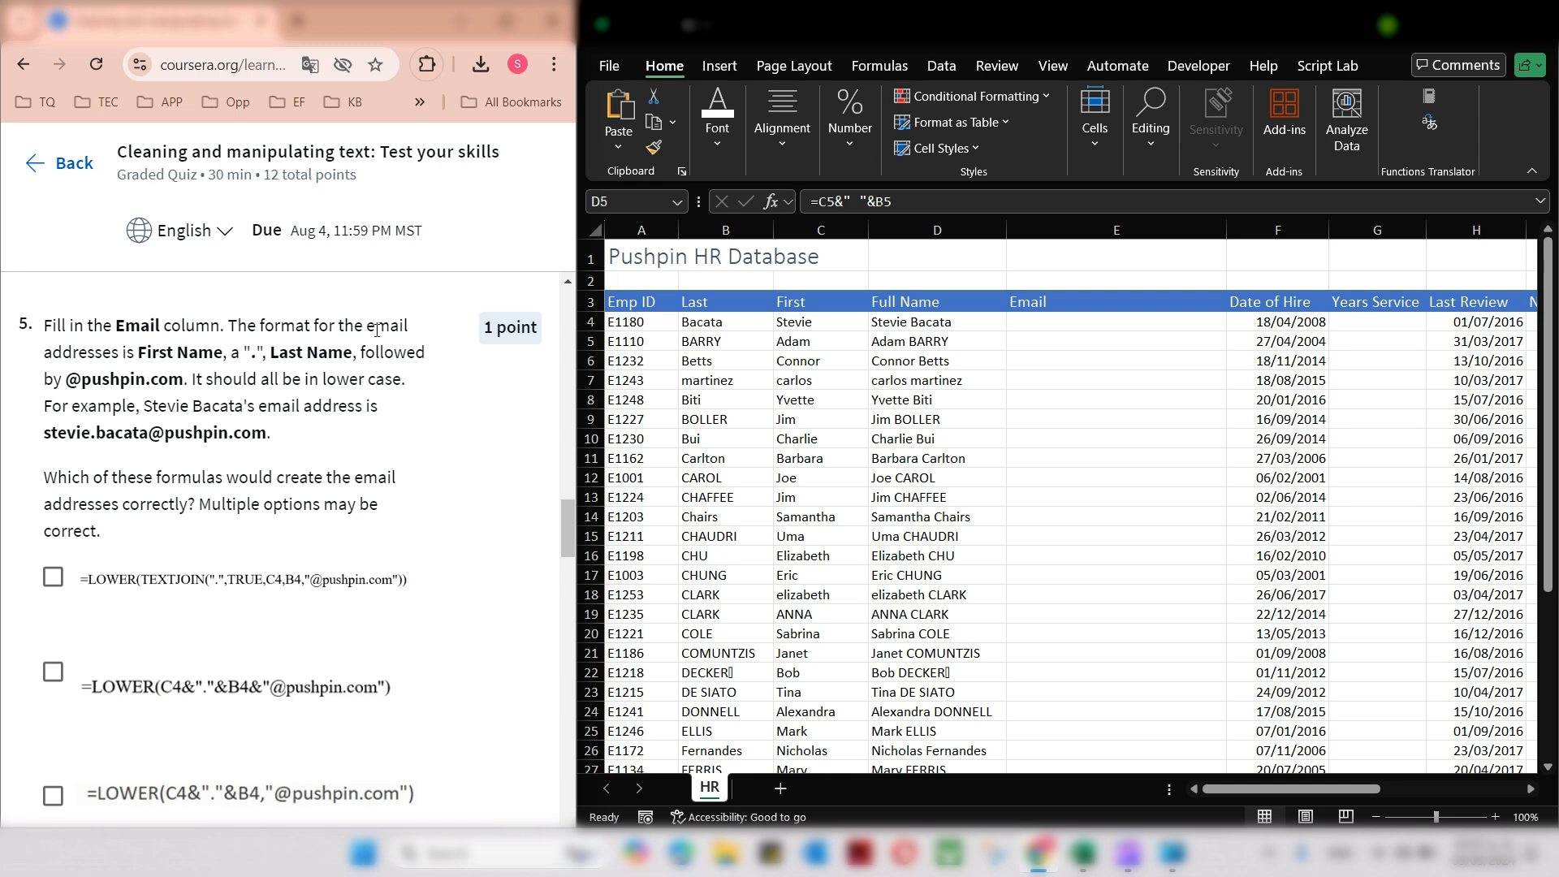
left_click(938, 325)
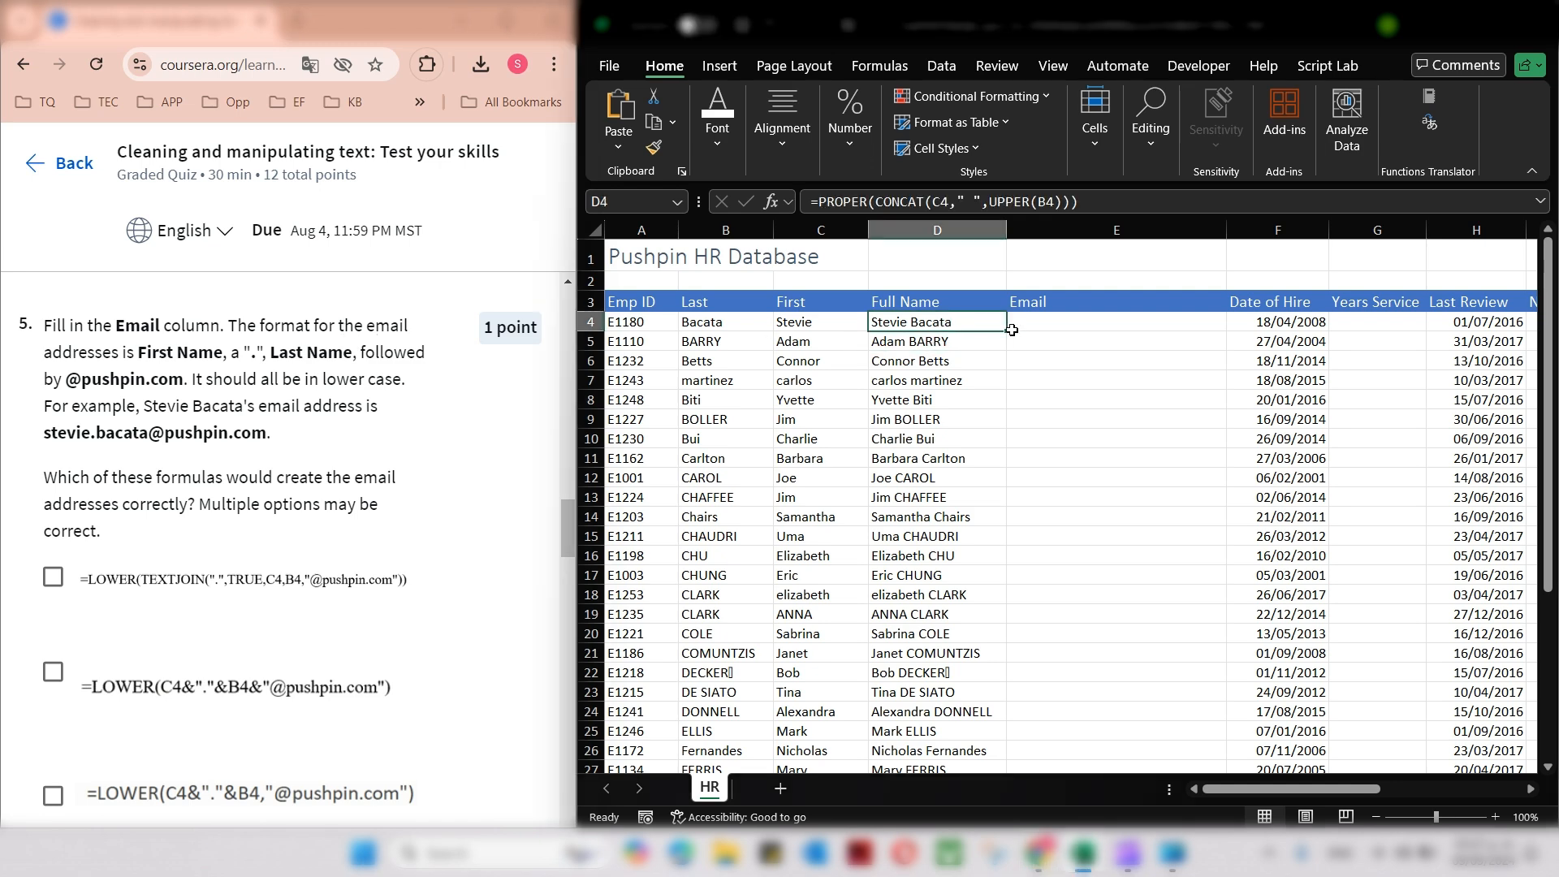
double_click(1007, 330)
Begin the email formula for question 5 in E4 with =LOWER(C4&"."&B4, joining first and last name with a dot.
left_click(1027, 321)
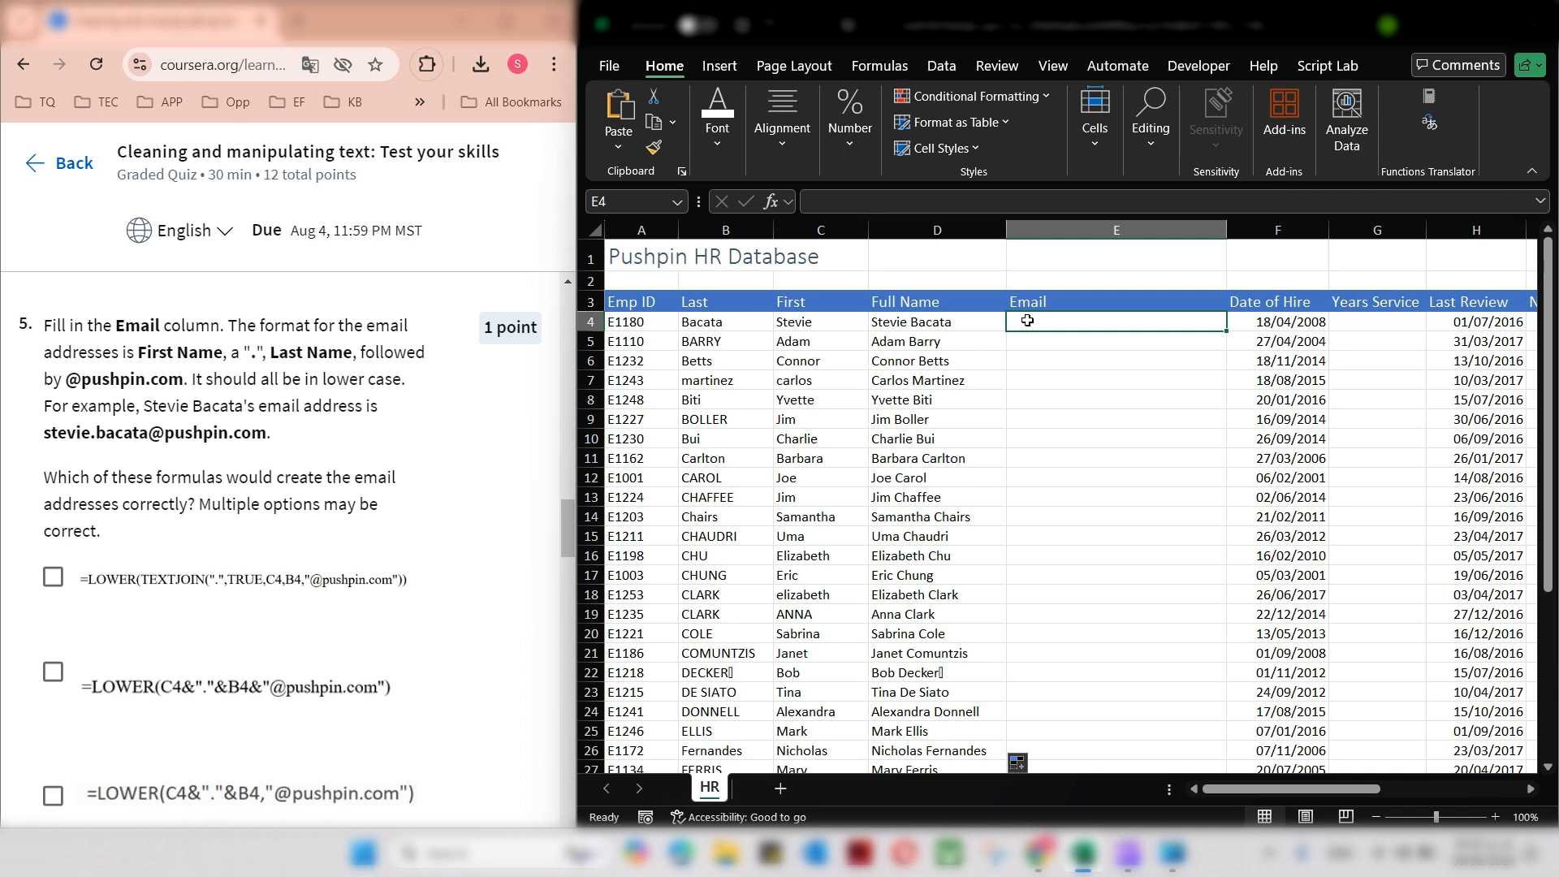
left_click_drag(562, 510, 562, 518)
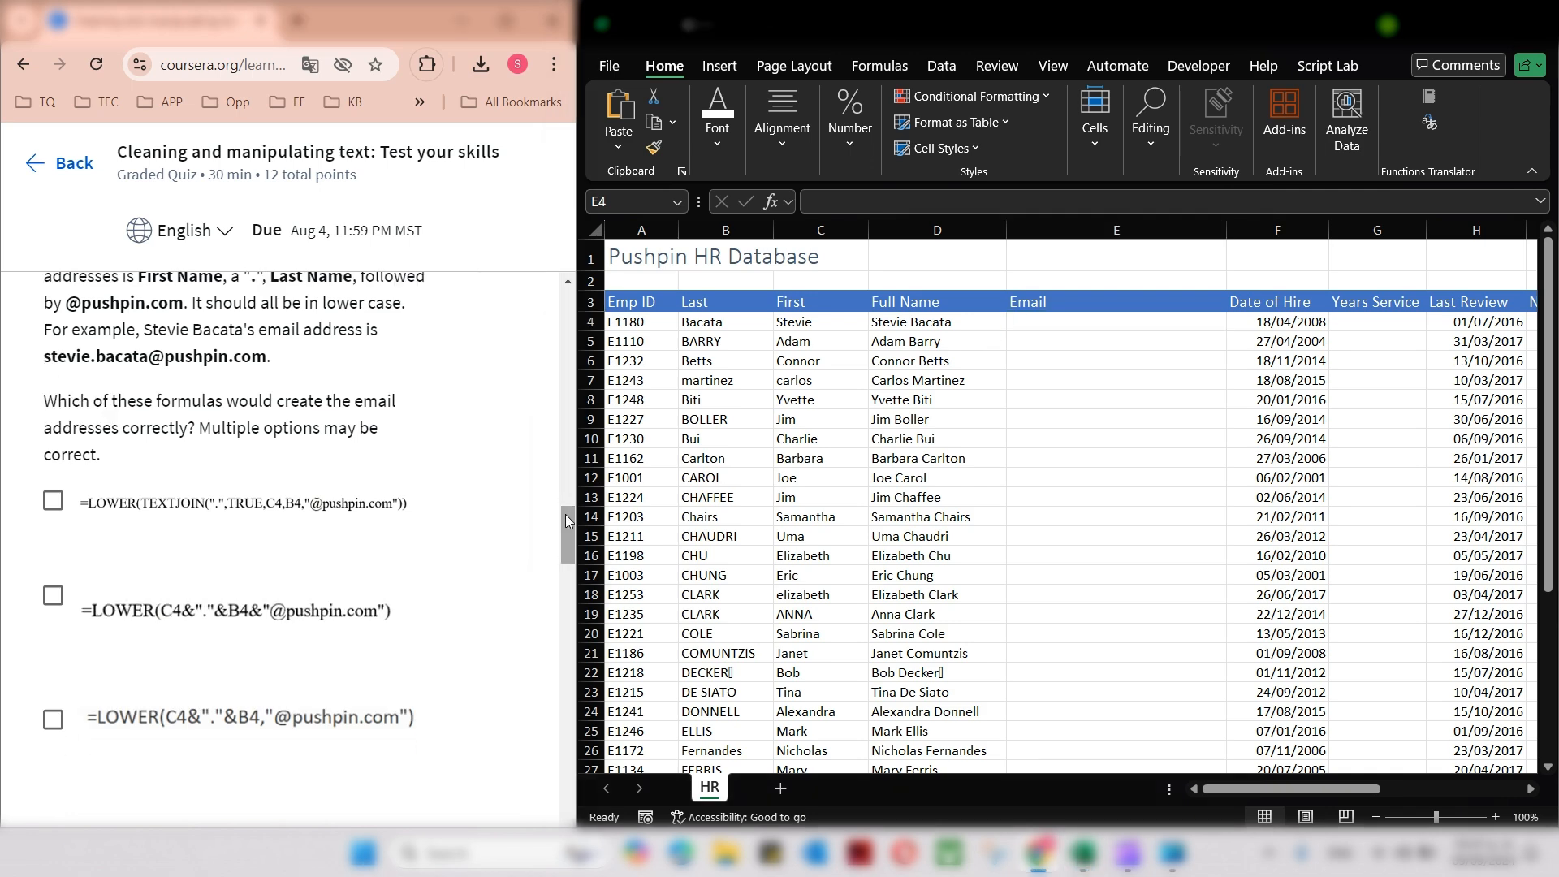
left_click(1065, 327)
type("=")
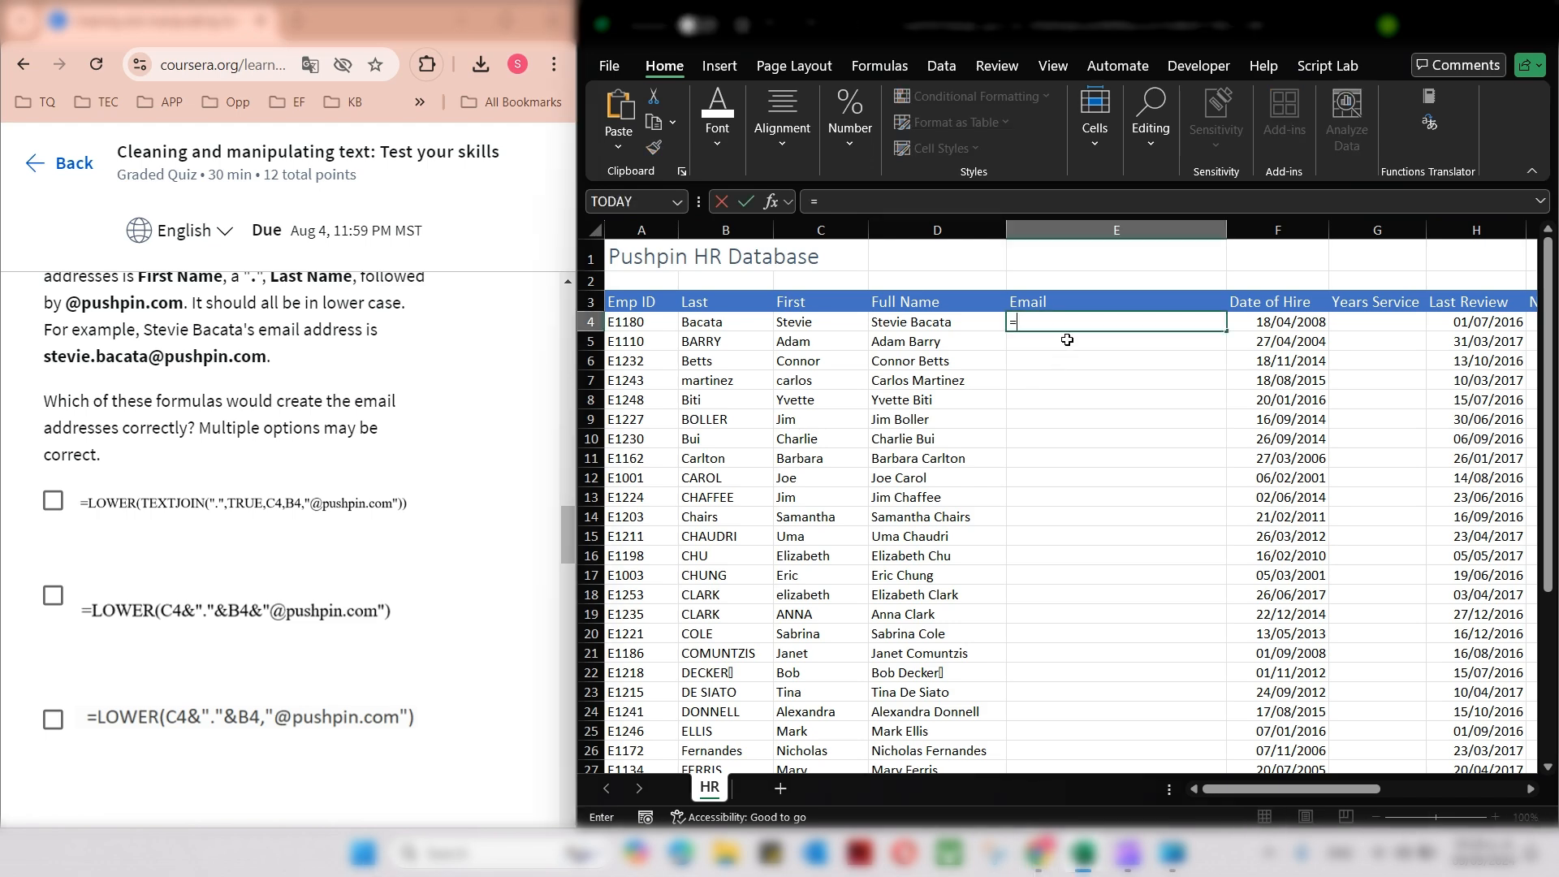
type("LOW")
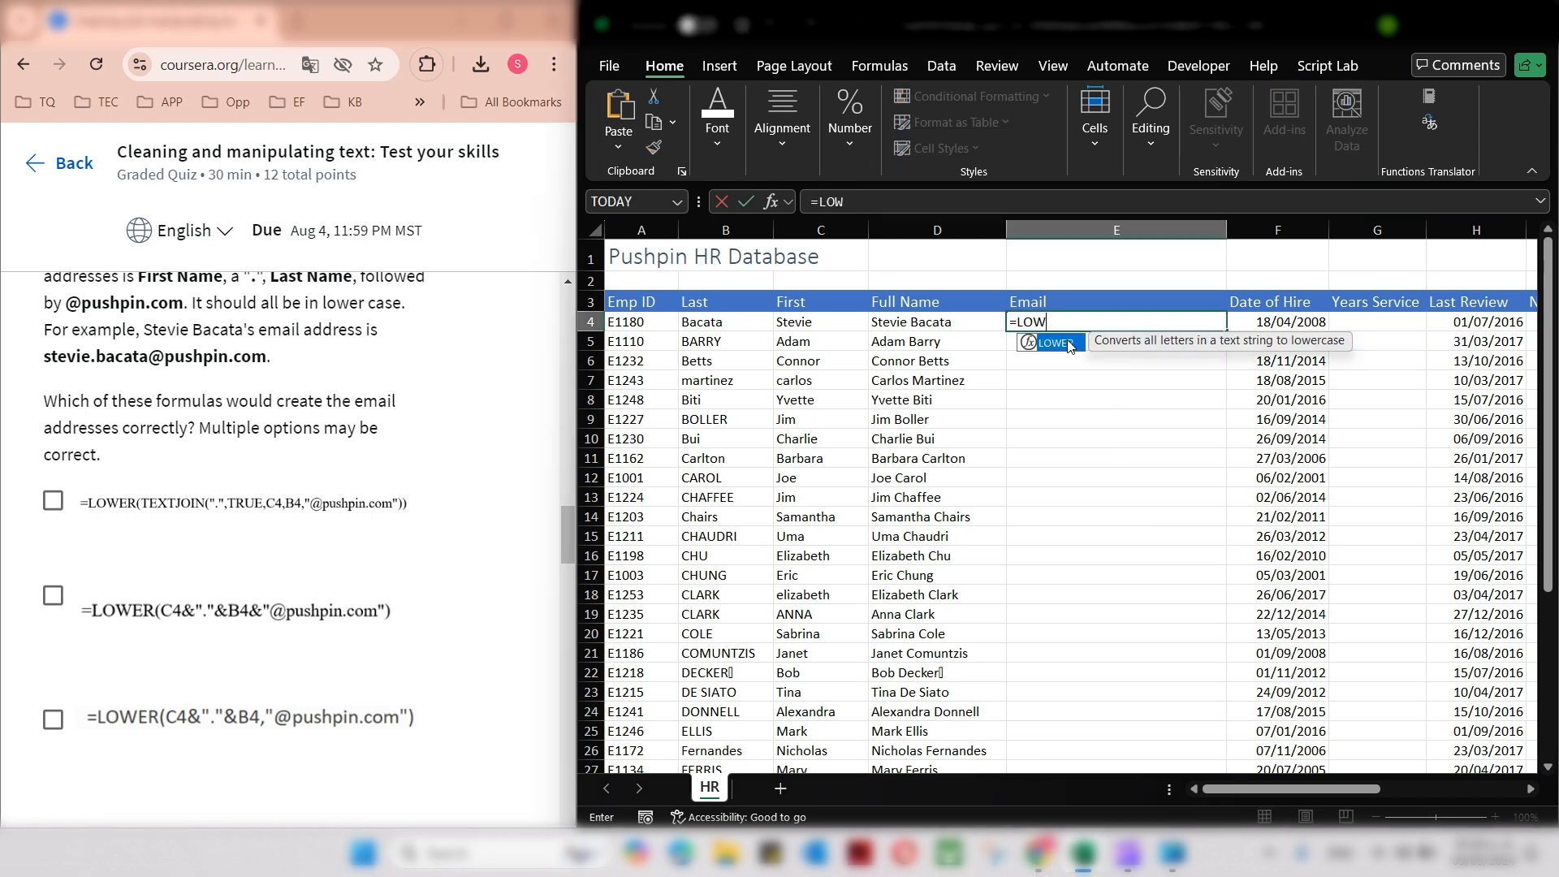
double_click(1052, 343)
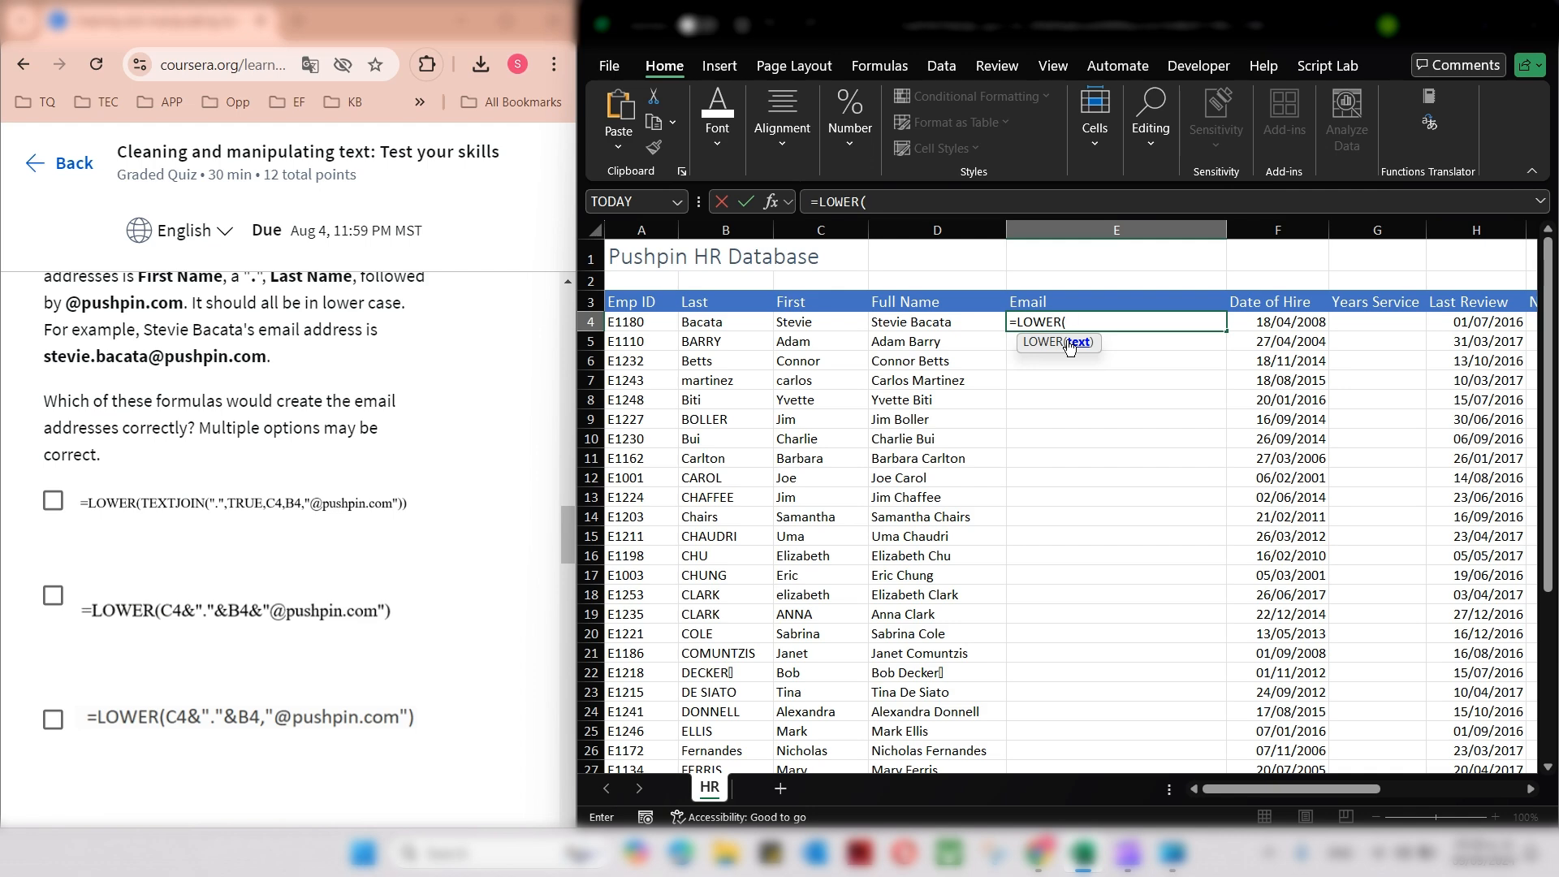
type("C4")
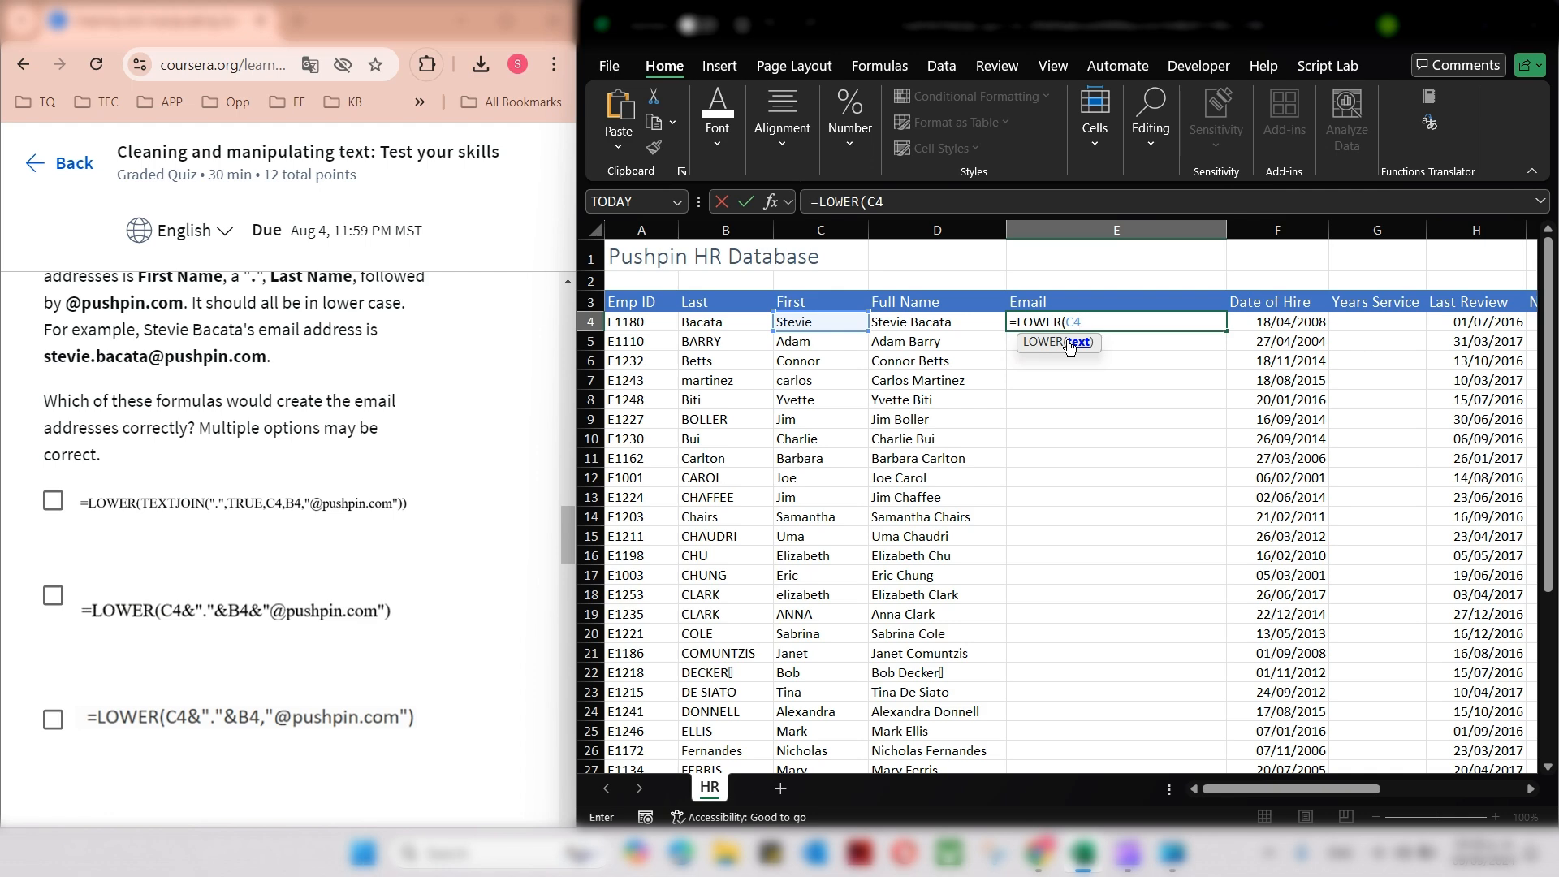
type("&")
type("\".\"&")
left_click(714, 324)
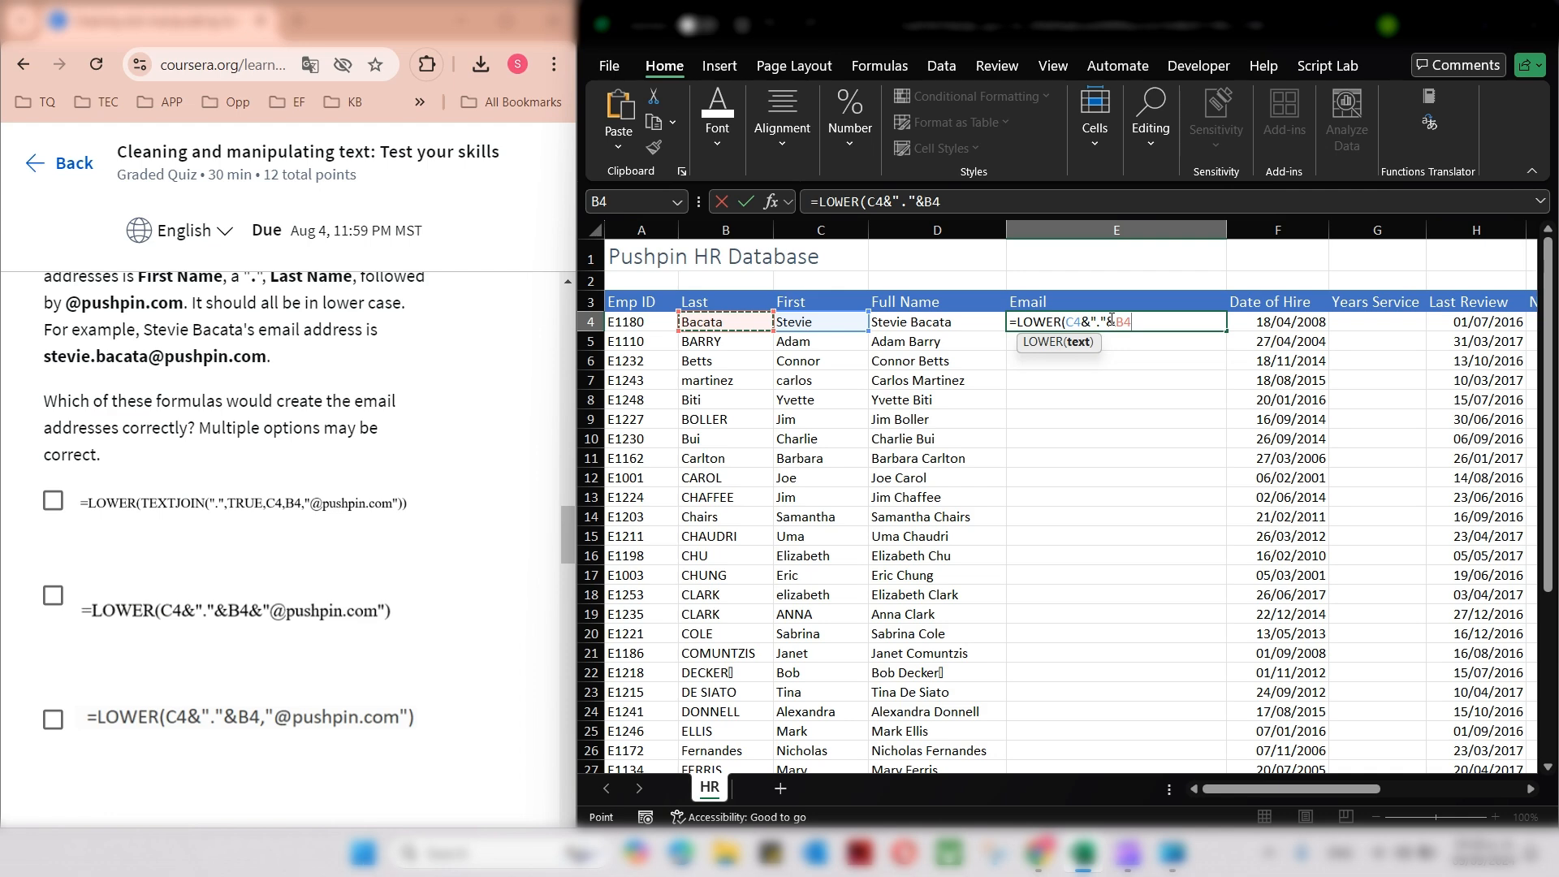
type("&\"@PUSHPIN")
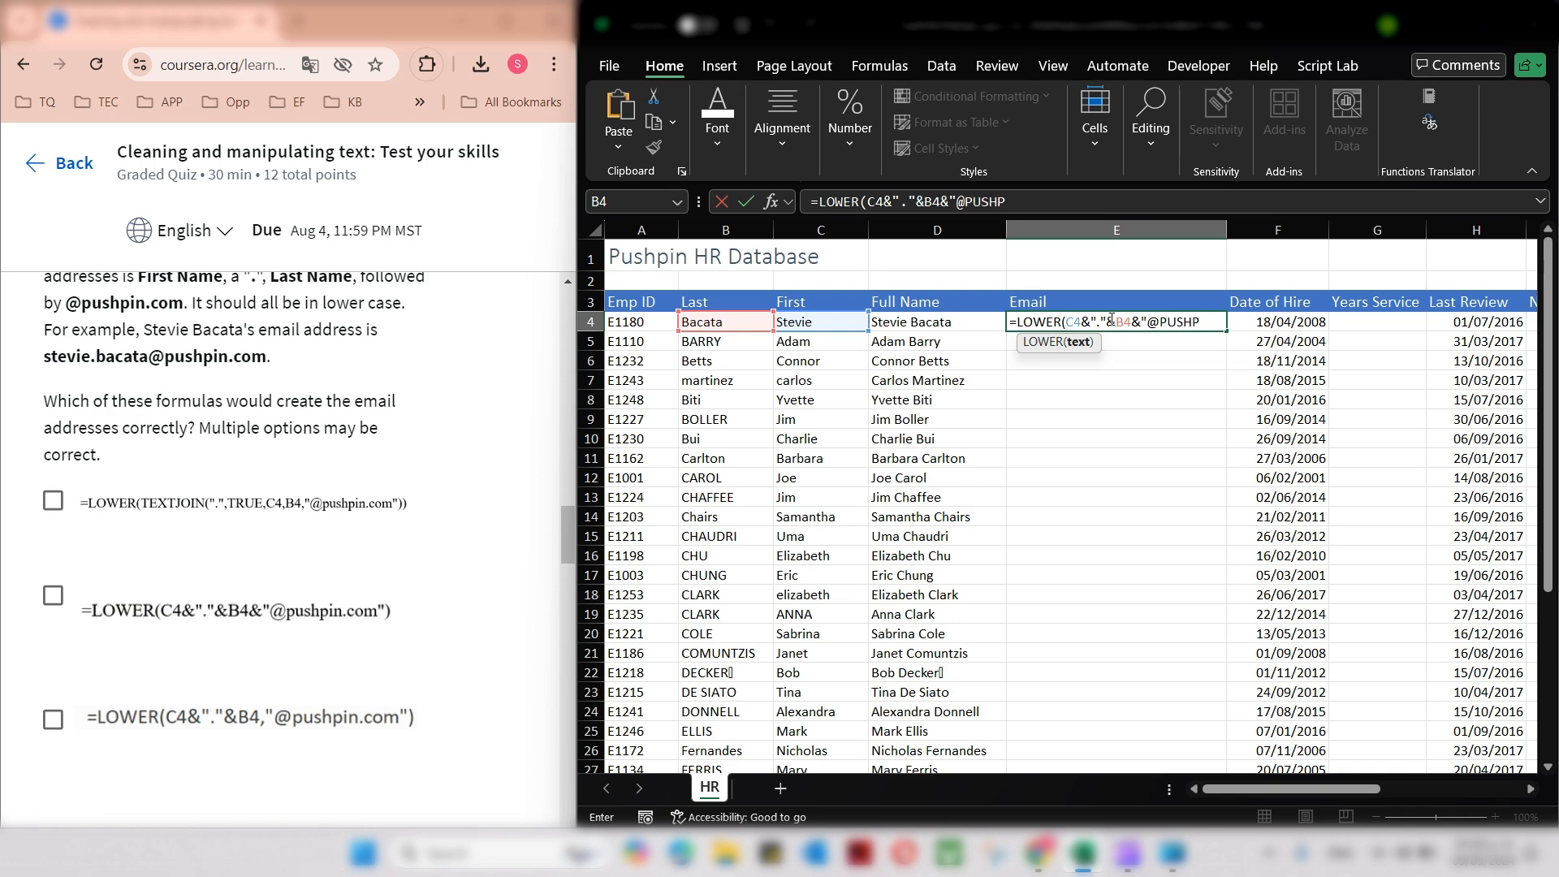
key("BackSpace")
key("BackSpace")
key("BackSpace")
key("BackSpace")
key("BackSpace")
key("BackSpace")
key("BackSpace")
type("pushpin.com")
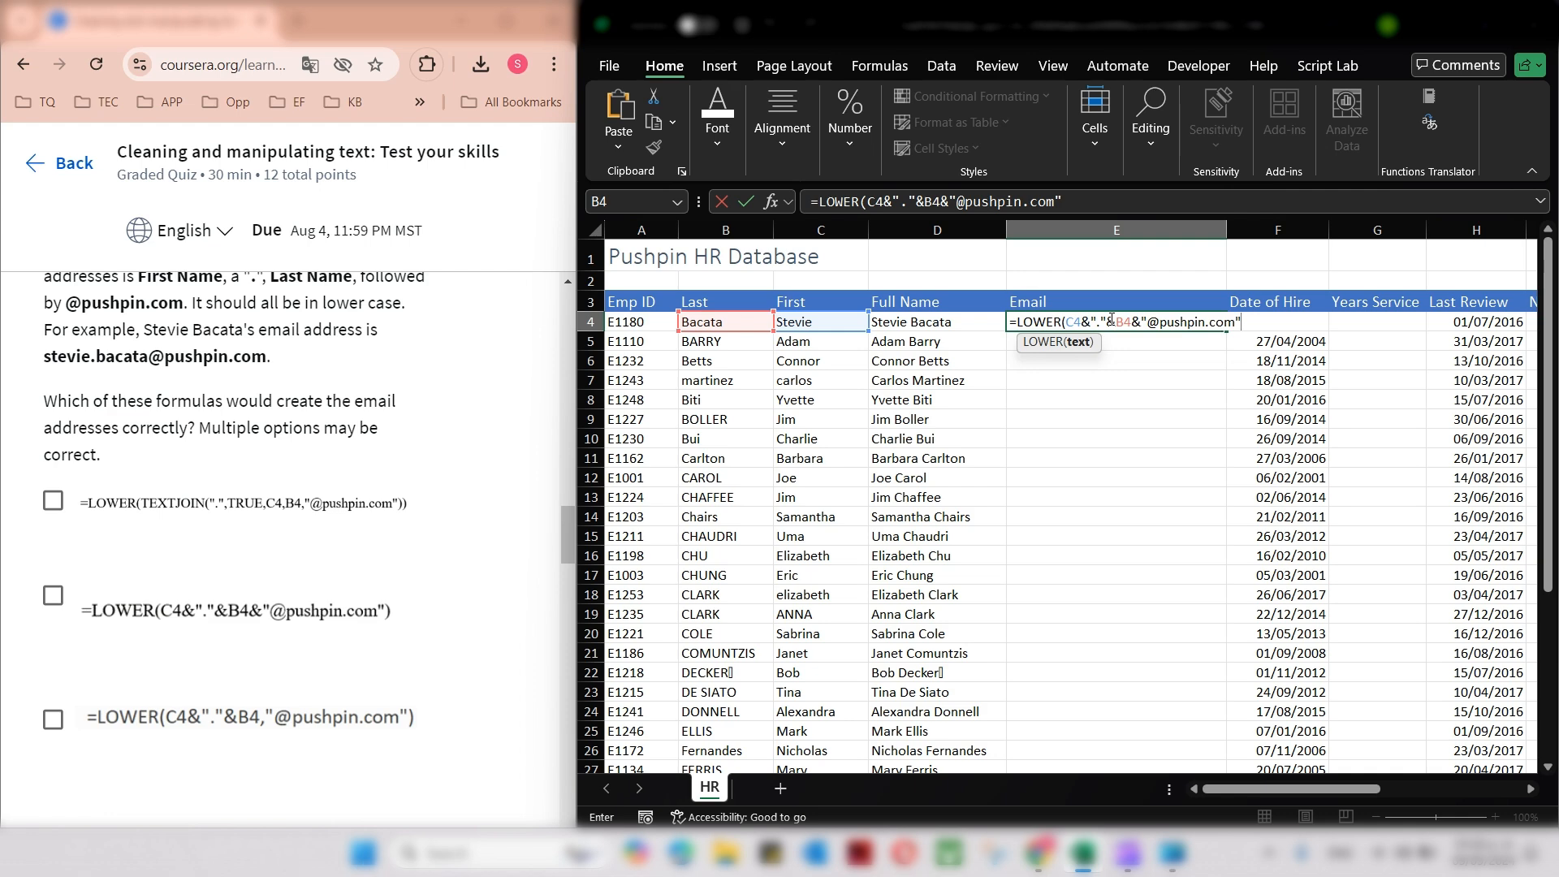
type("\")")
key("Return")
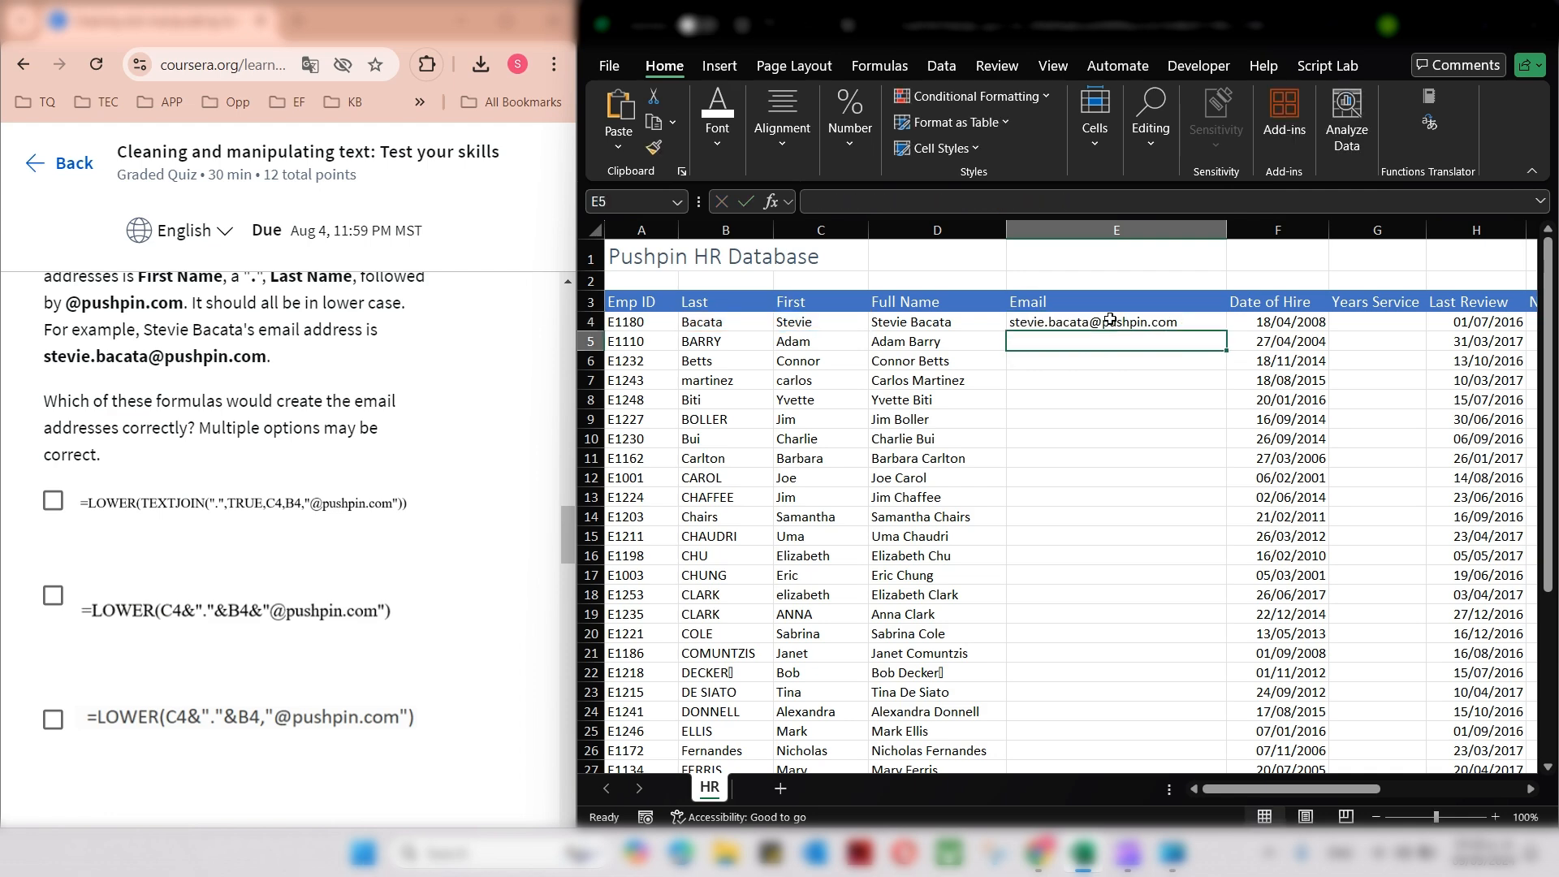
left_click(1119, 321)
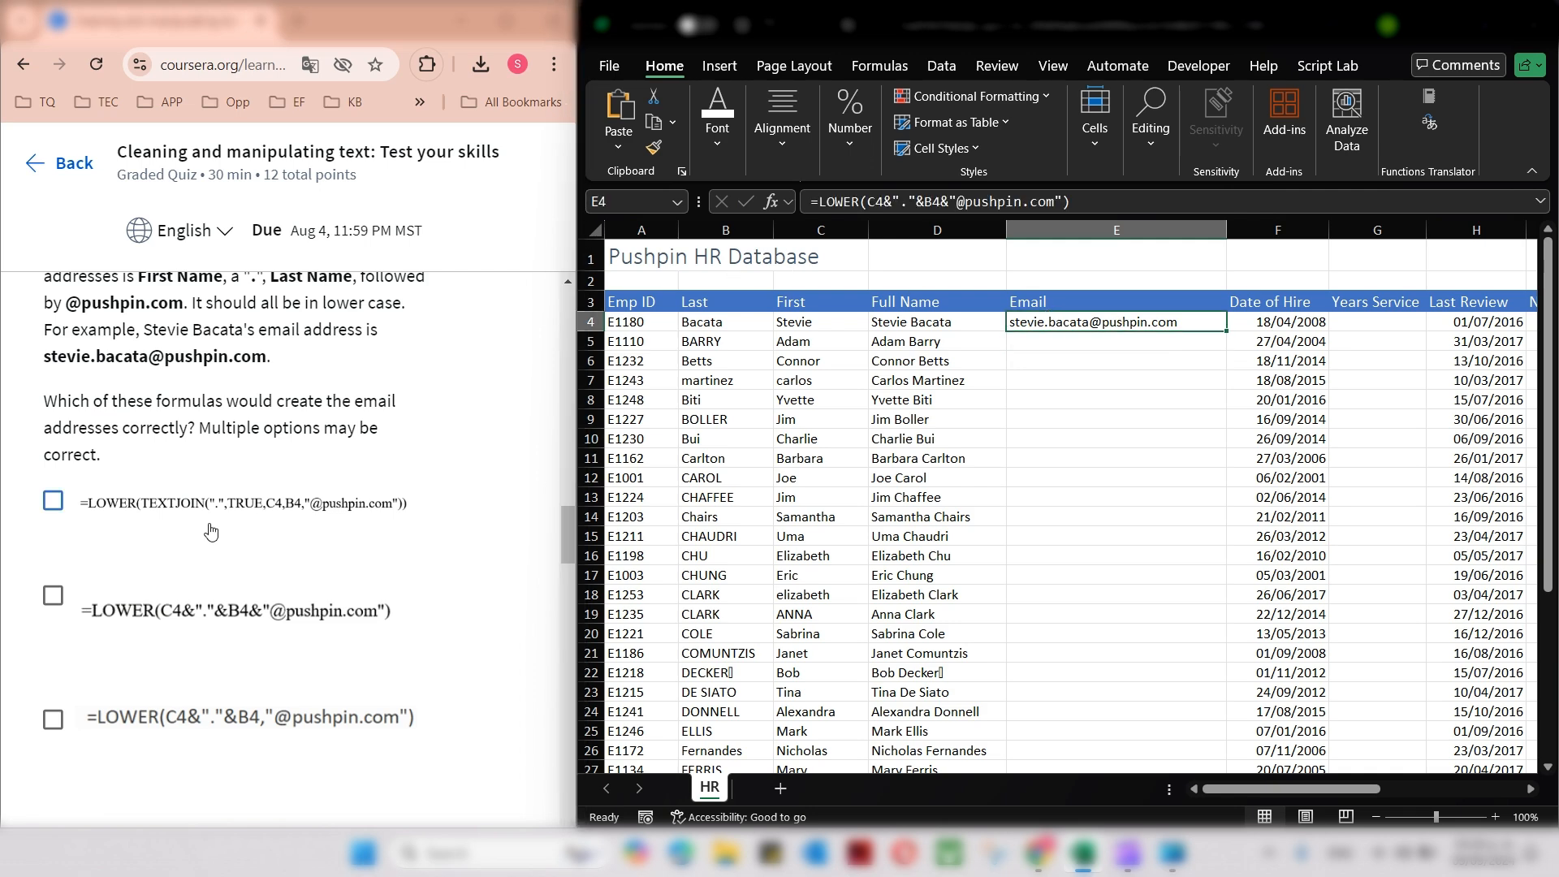
scroll(210, 532, "down", 1)
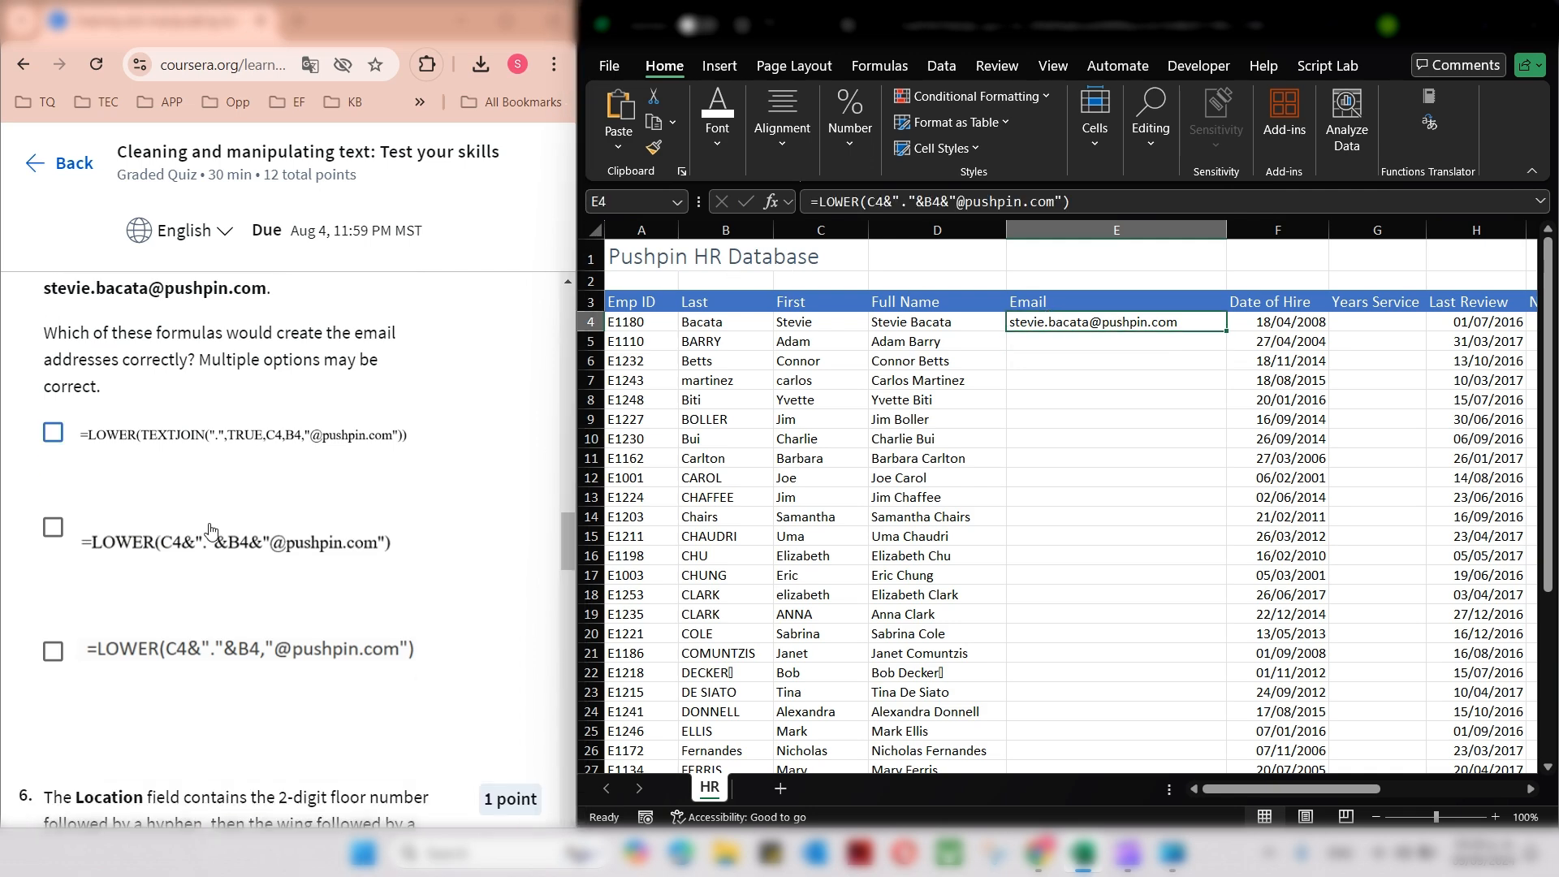
left_click(158, 555)
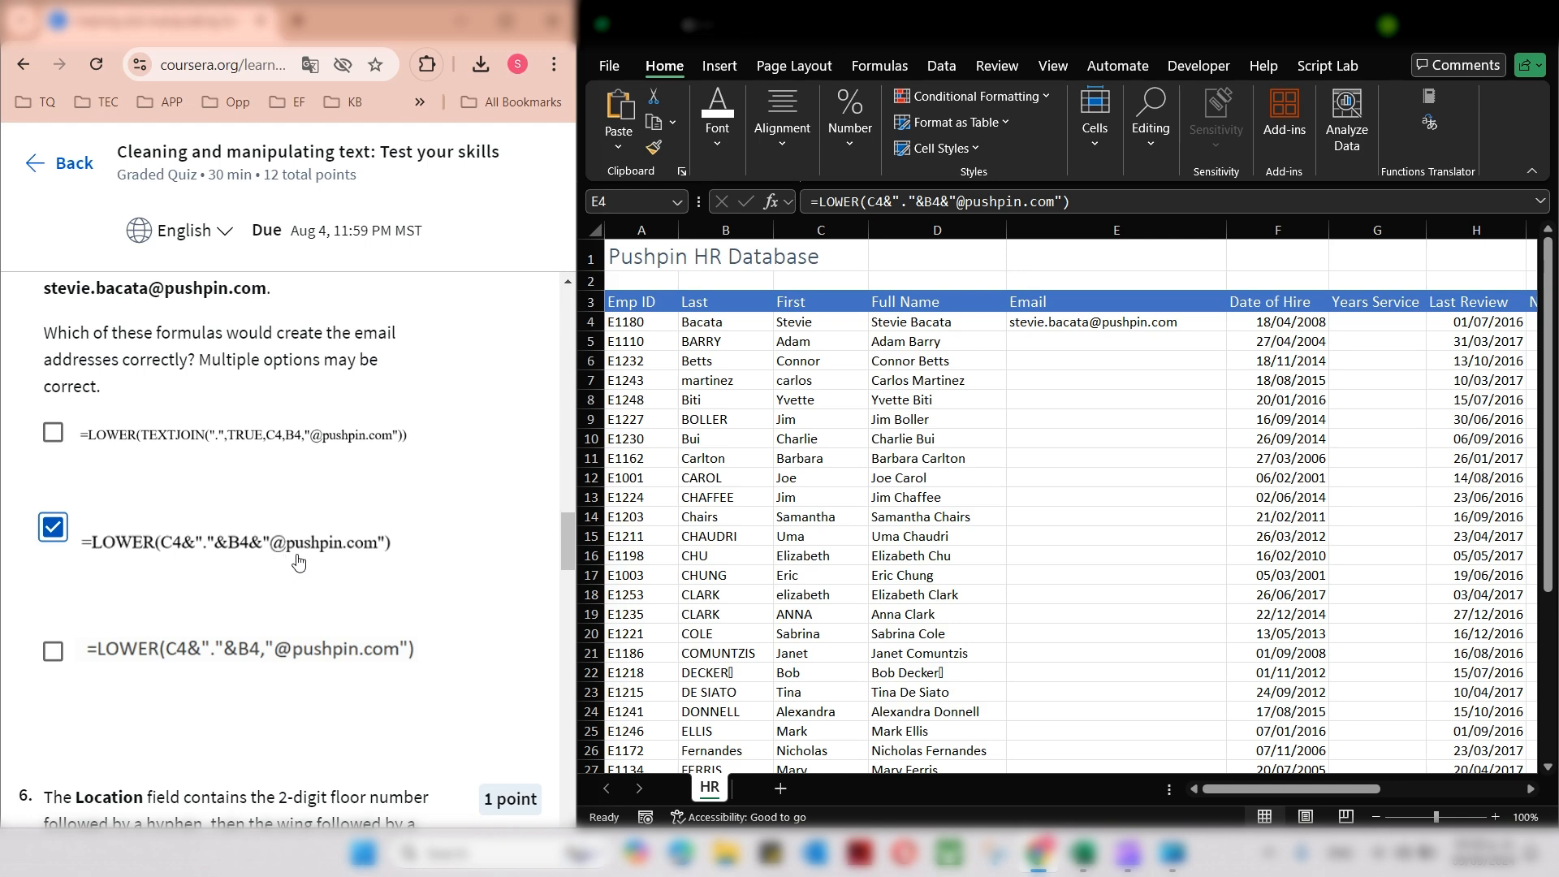
Fill the E4 email formula down the whole Email column.
left_click(1082, 197)
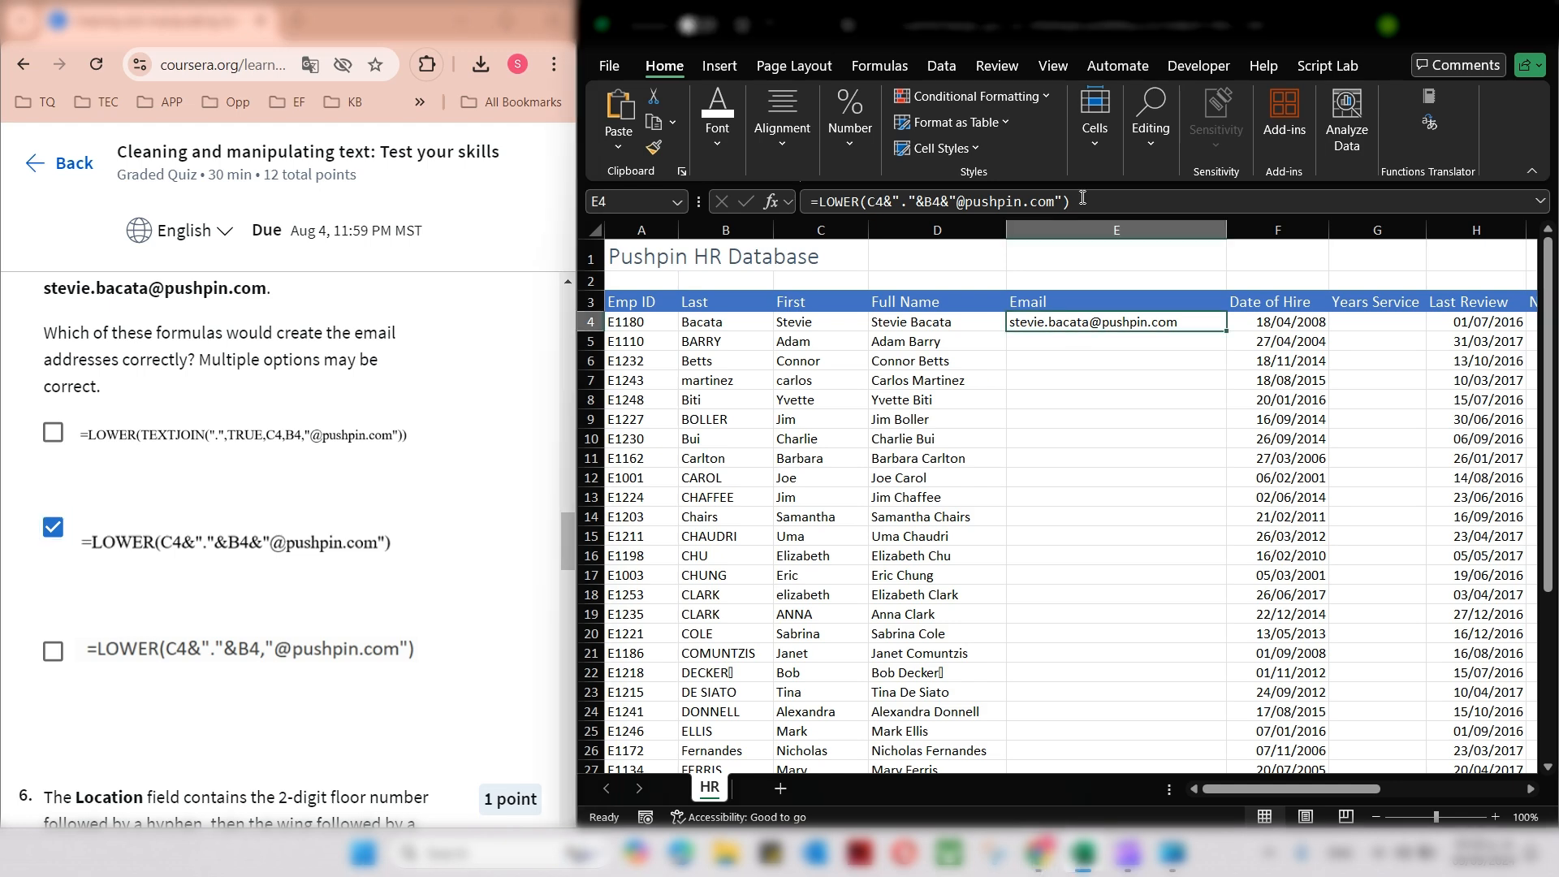
left_click(1082, 197)
key("Return")
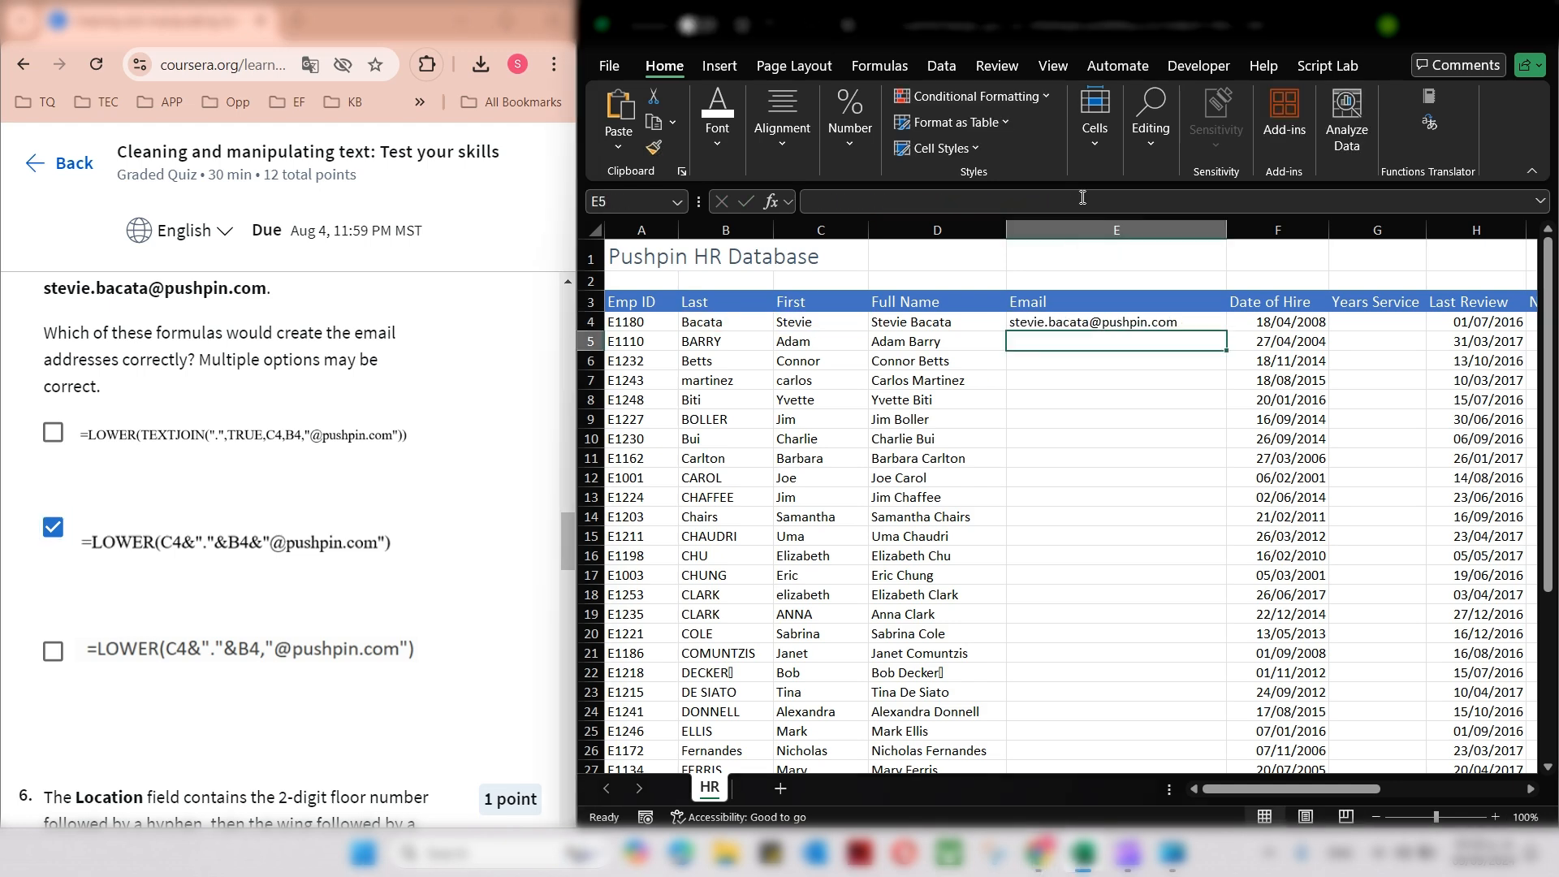
left_click(1177, 320)
double_click(1226, 331)
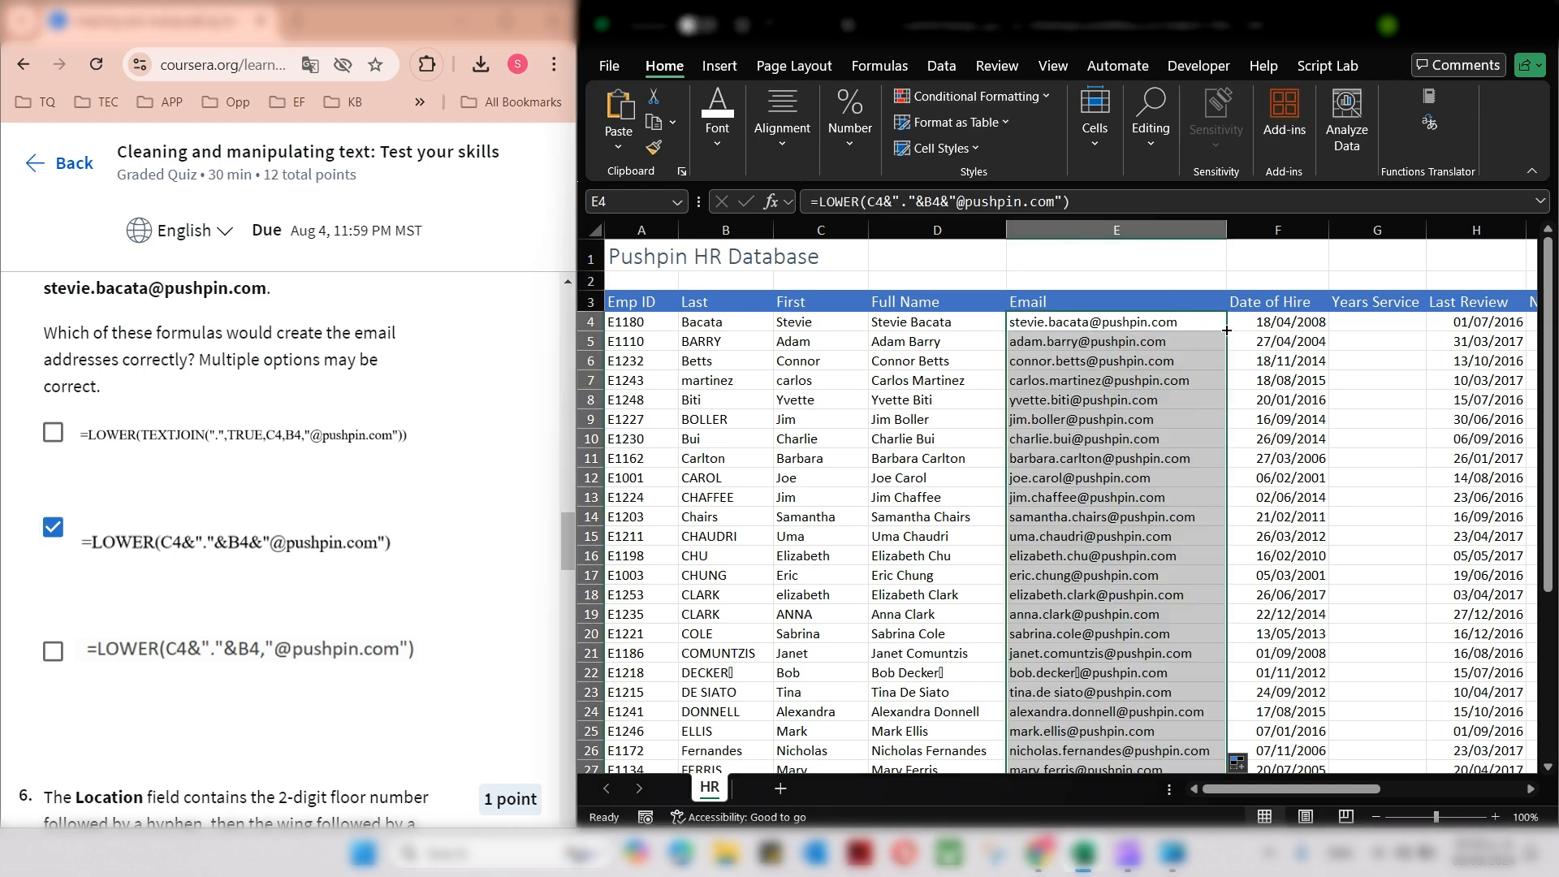
Answer quiz question 6 on extracting the floor number with LEFT.
left_click_drag(566, 528, 563, 572)
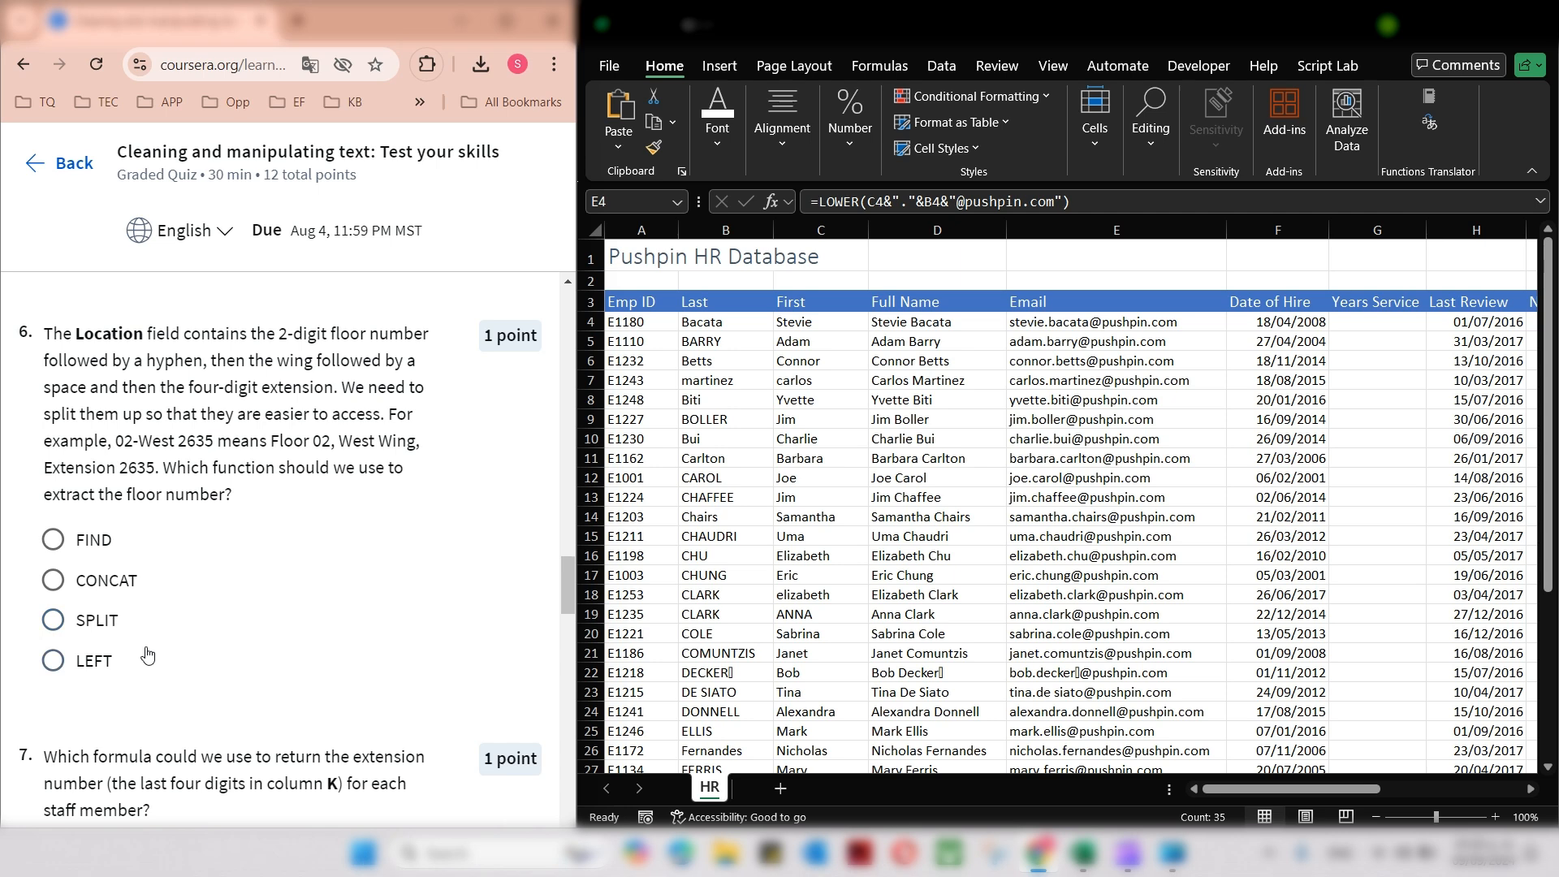
left_click(108, 667)
Enter =RIGHT(K4,4) in M4 to extract the extension from the Location field, and answer quiz question 7 with that formula.
left_click_drag(572, 597, 568, 638)
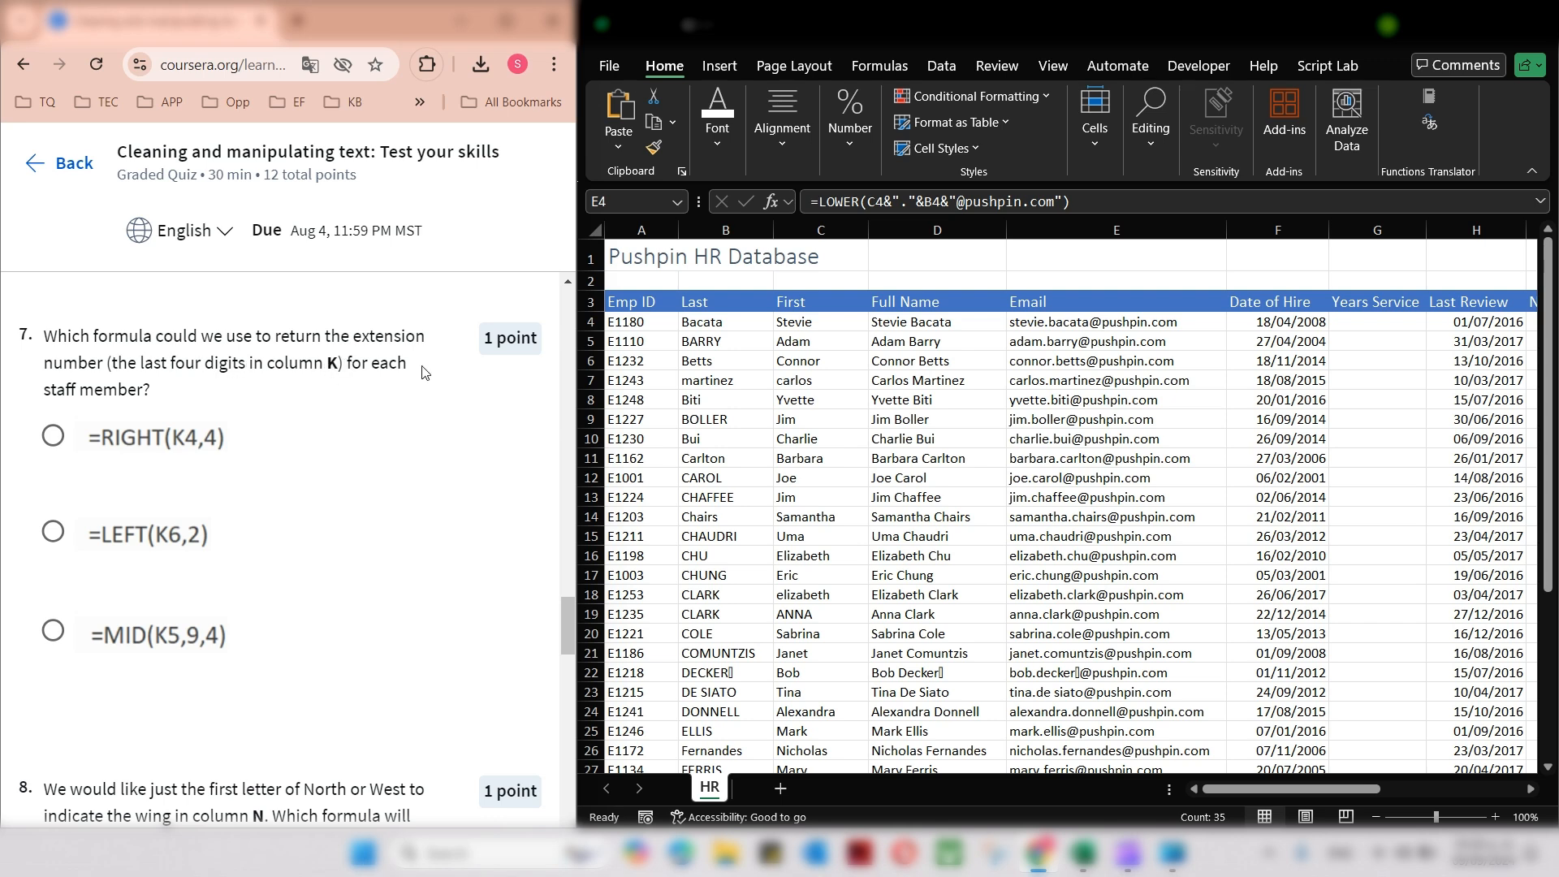
left_click(795, 364)
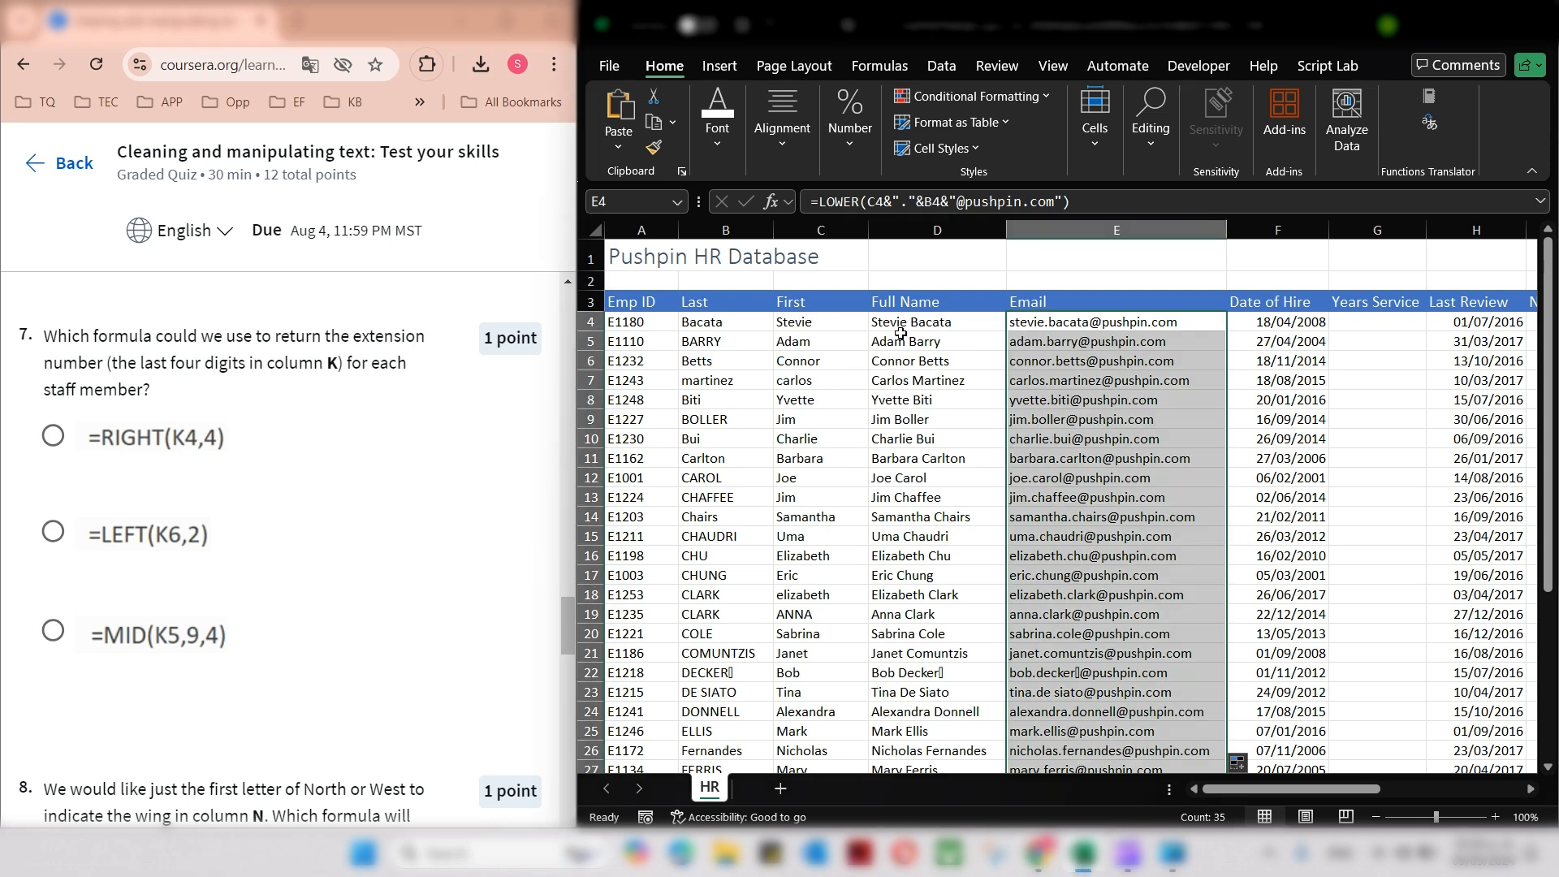
left_click(901, 342)
left_click_drag(1249, 784, 1367, 801)
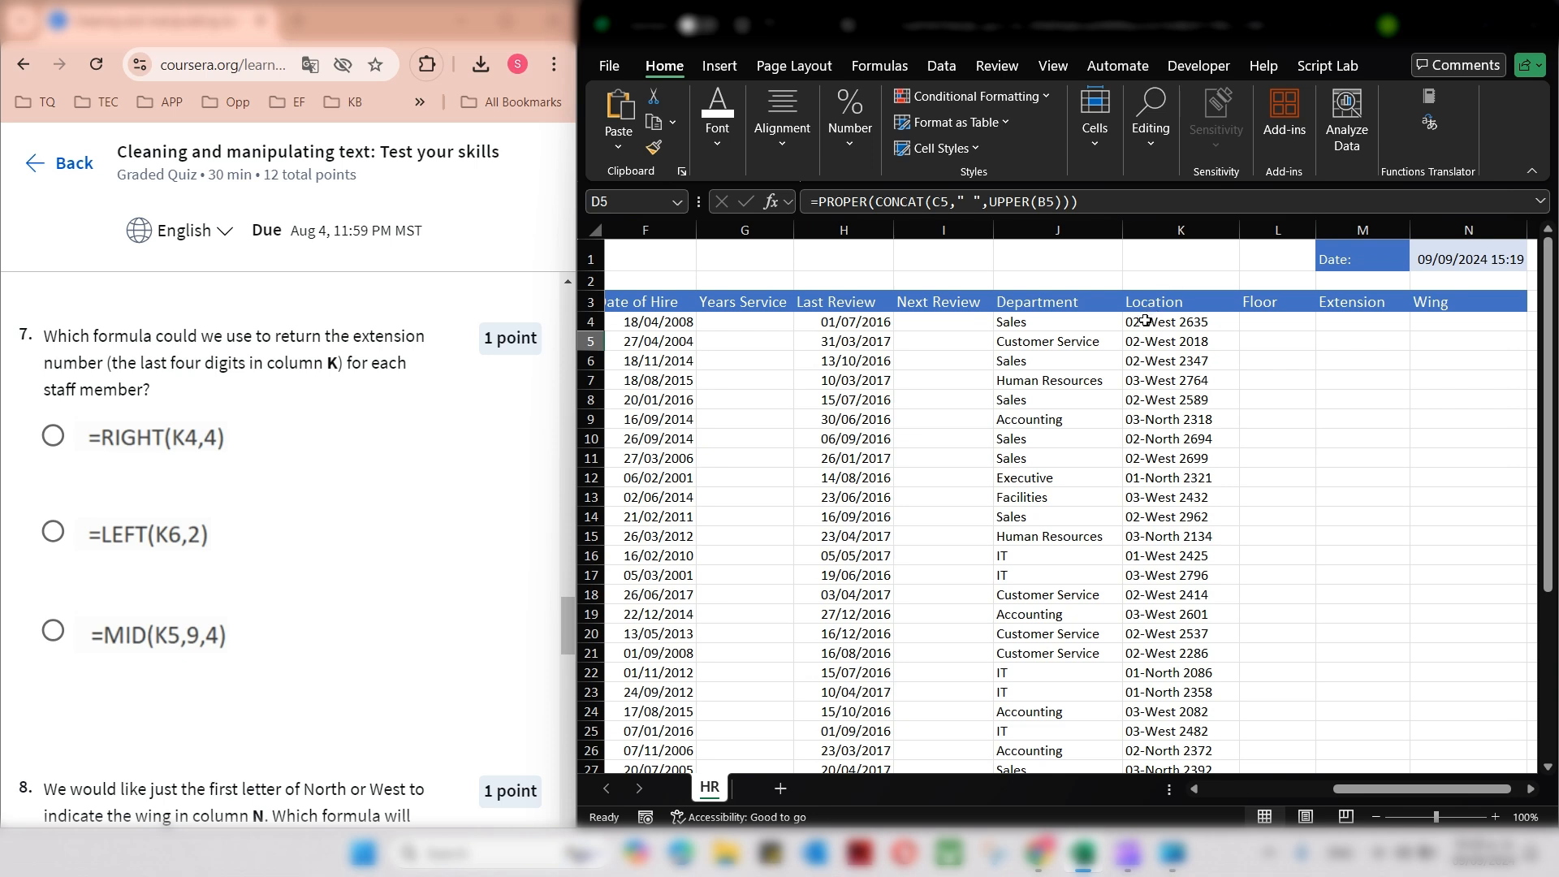
left_click(1384, 324)
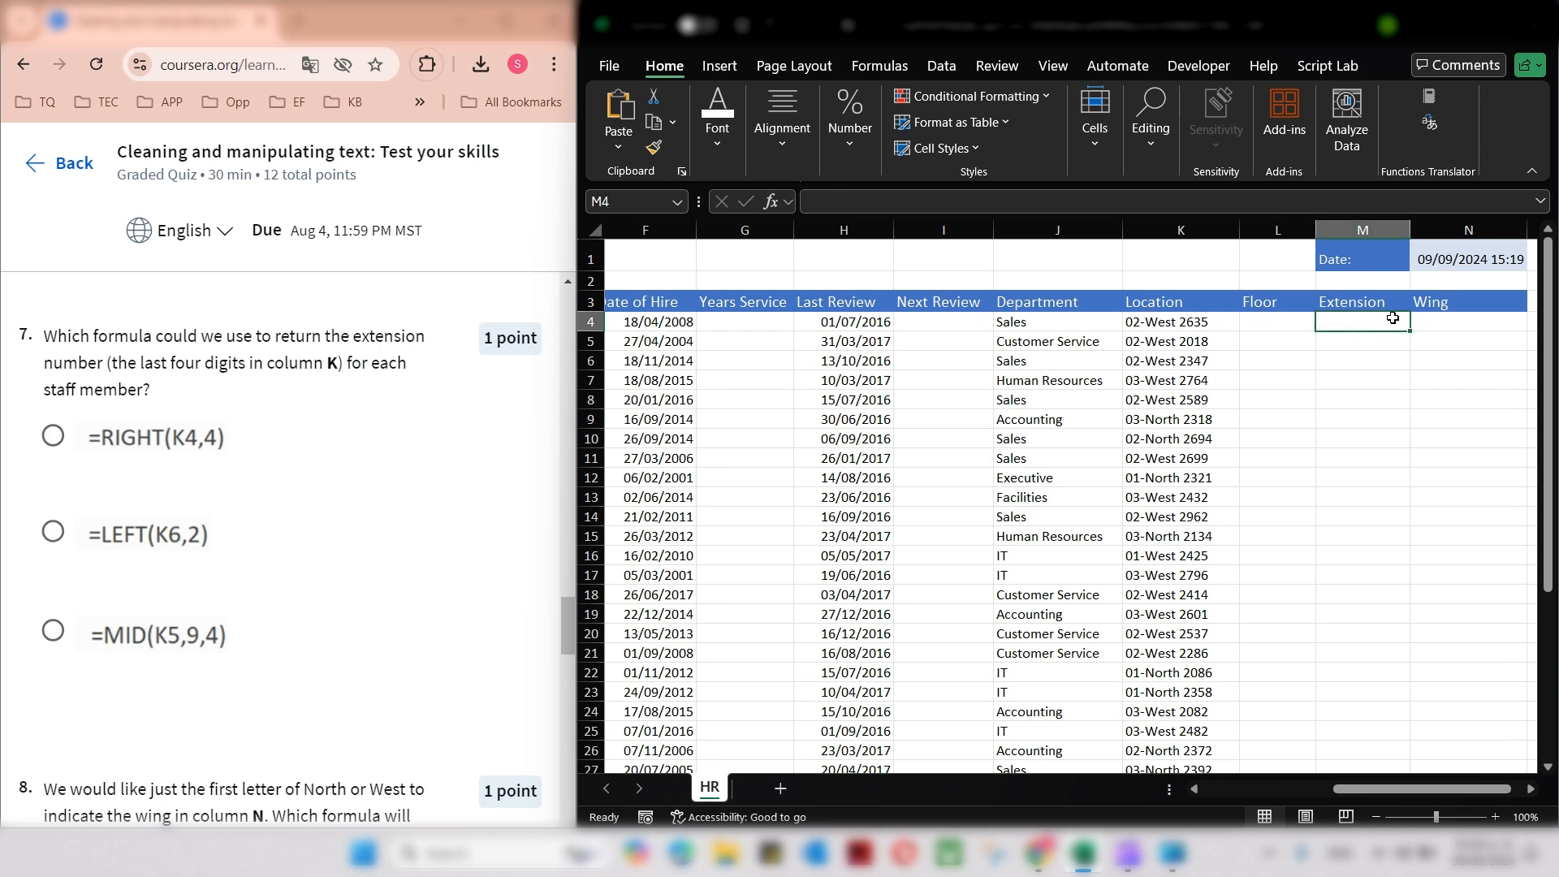
type("=")
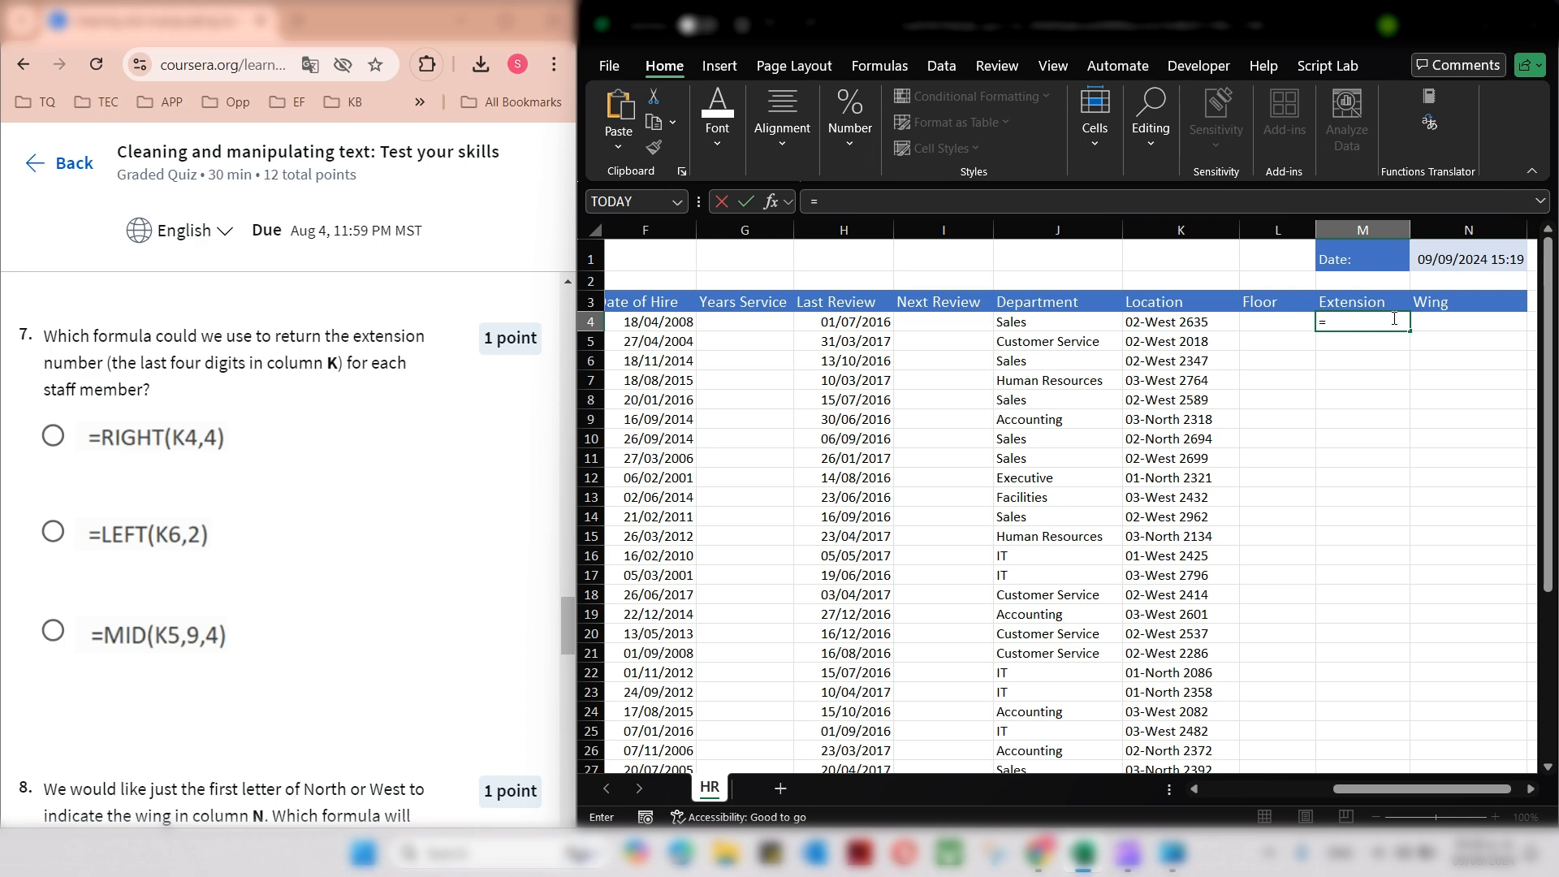
type("ri")
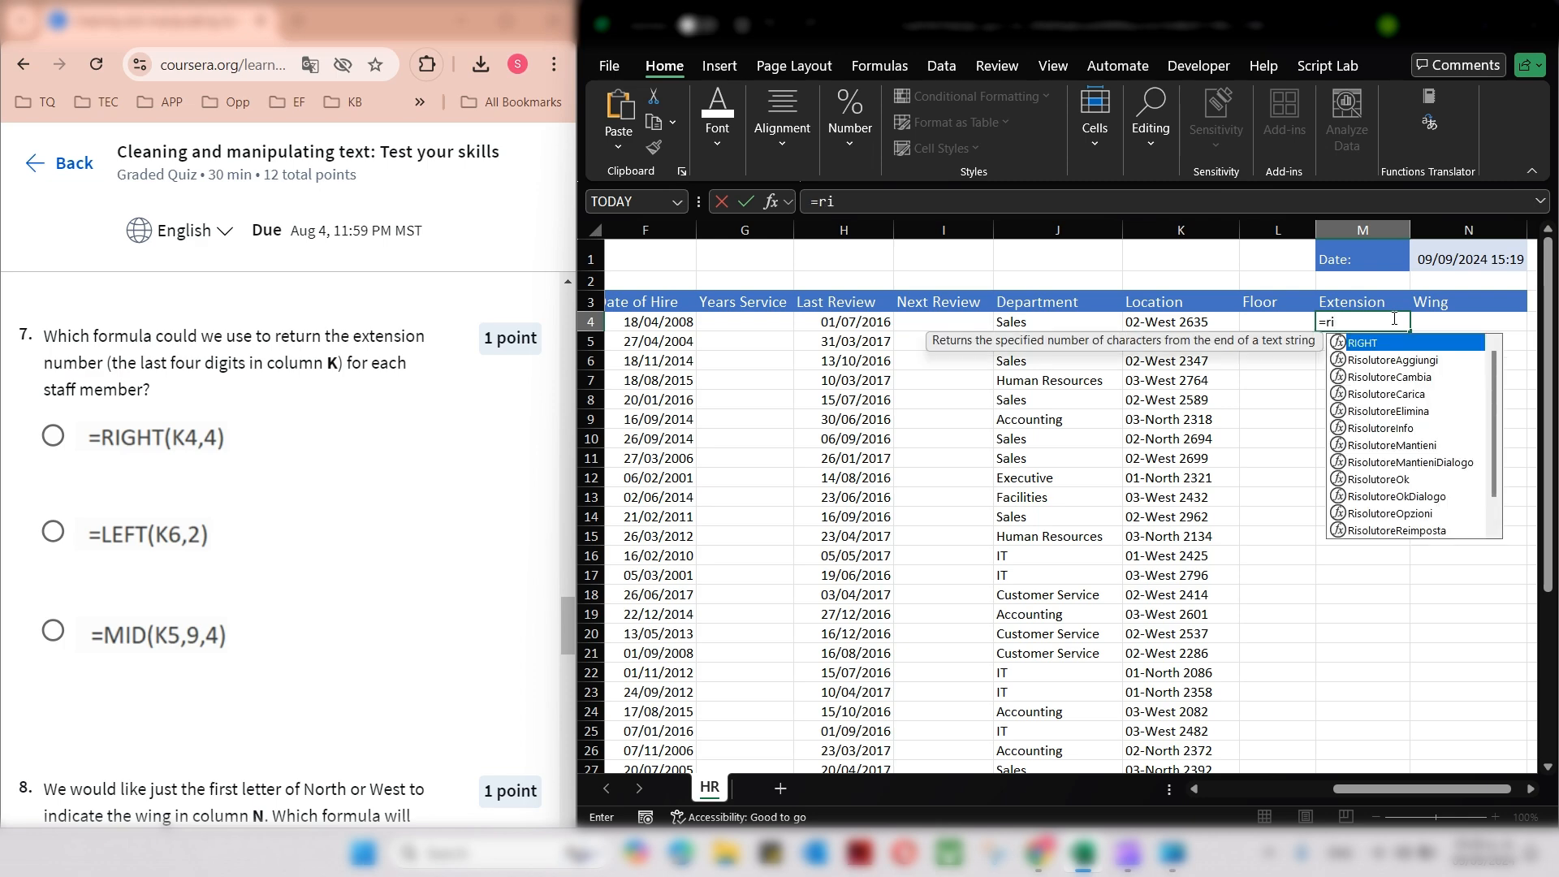
key("Tab")
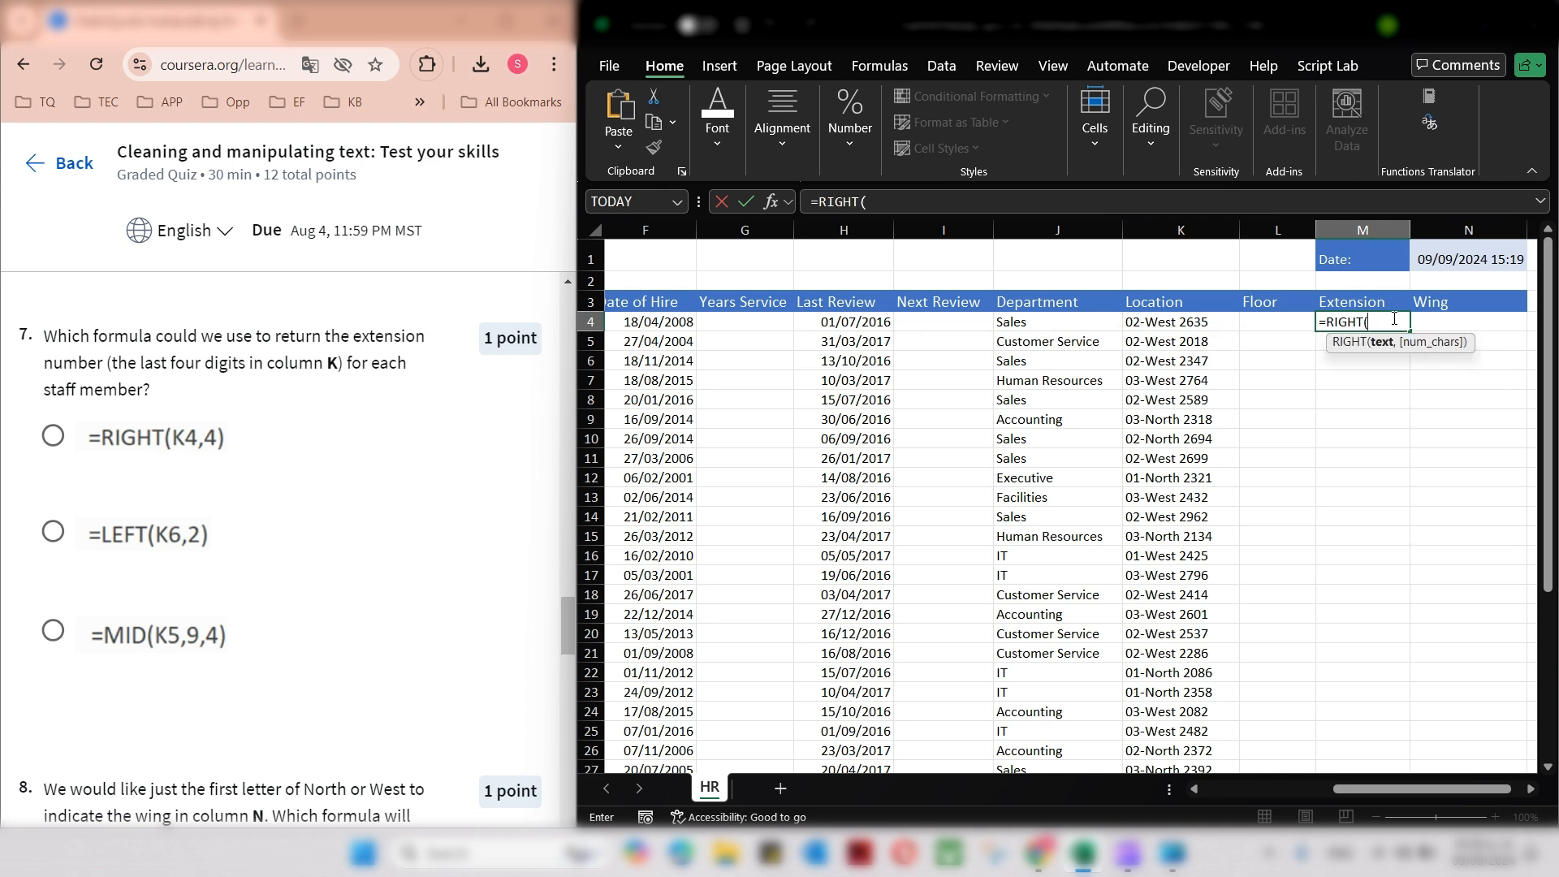
left_click(1169, 321)
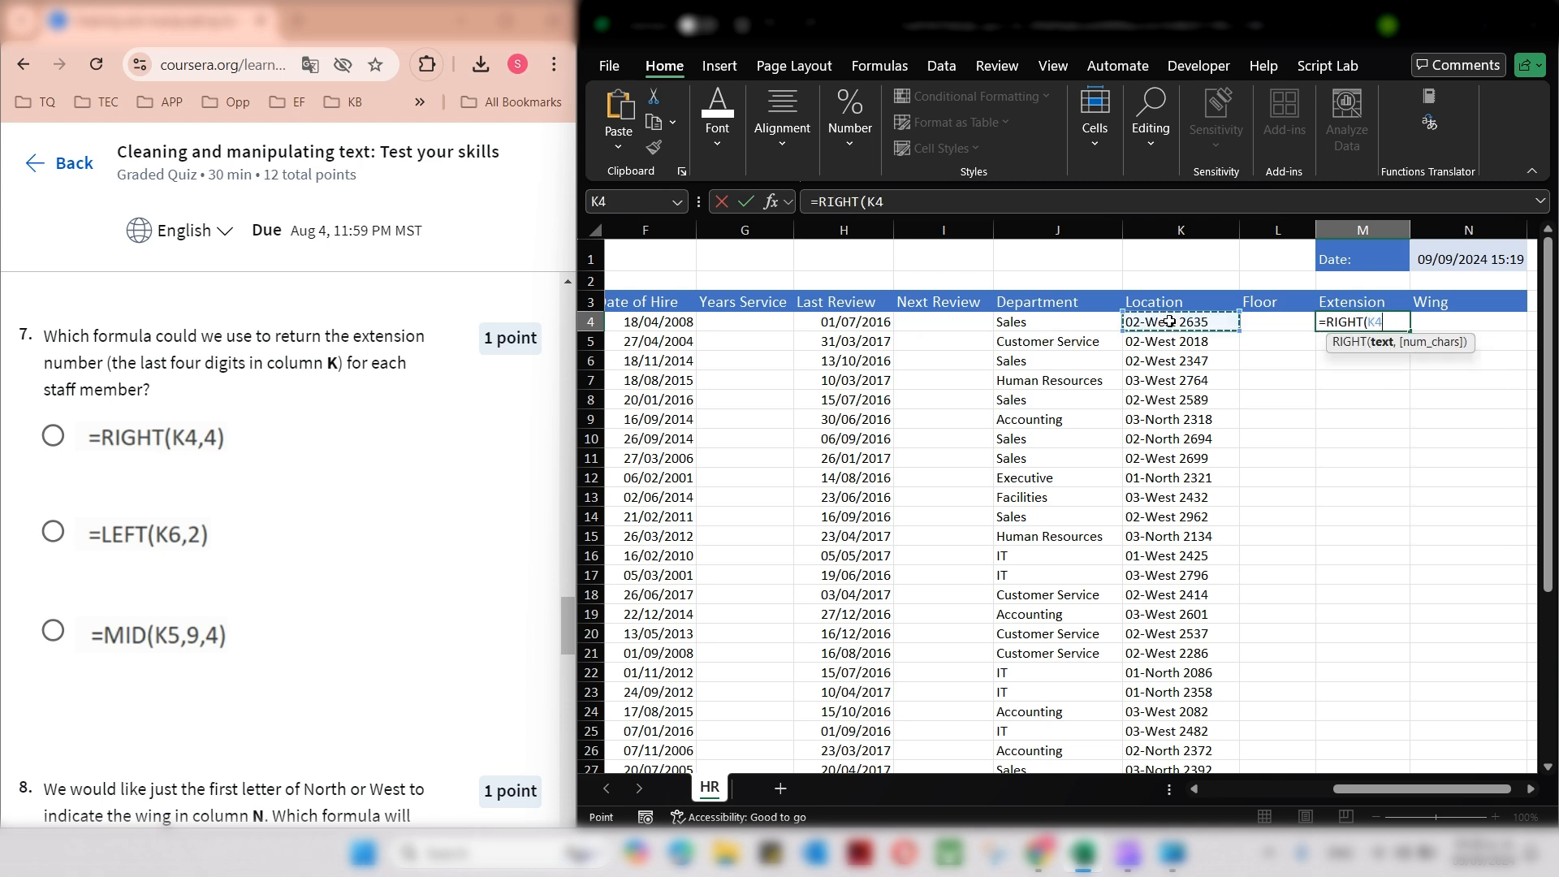
type(",")
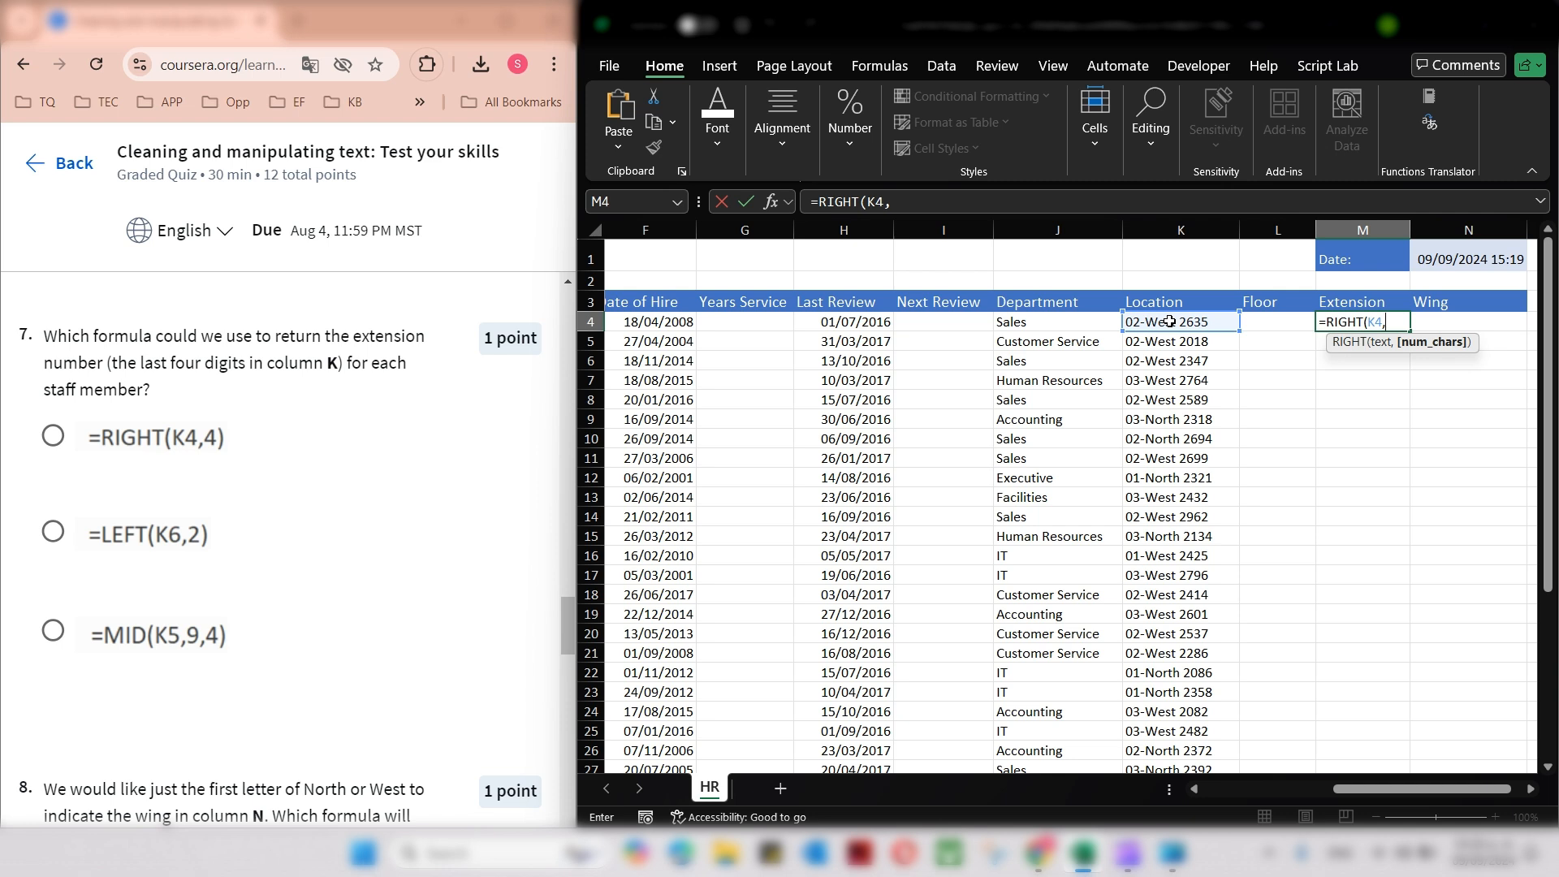
type("4")
key("Return")
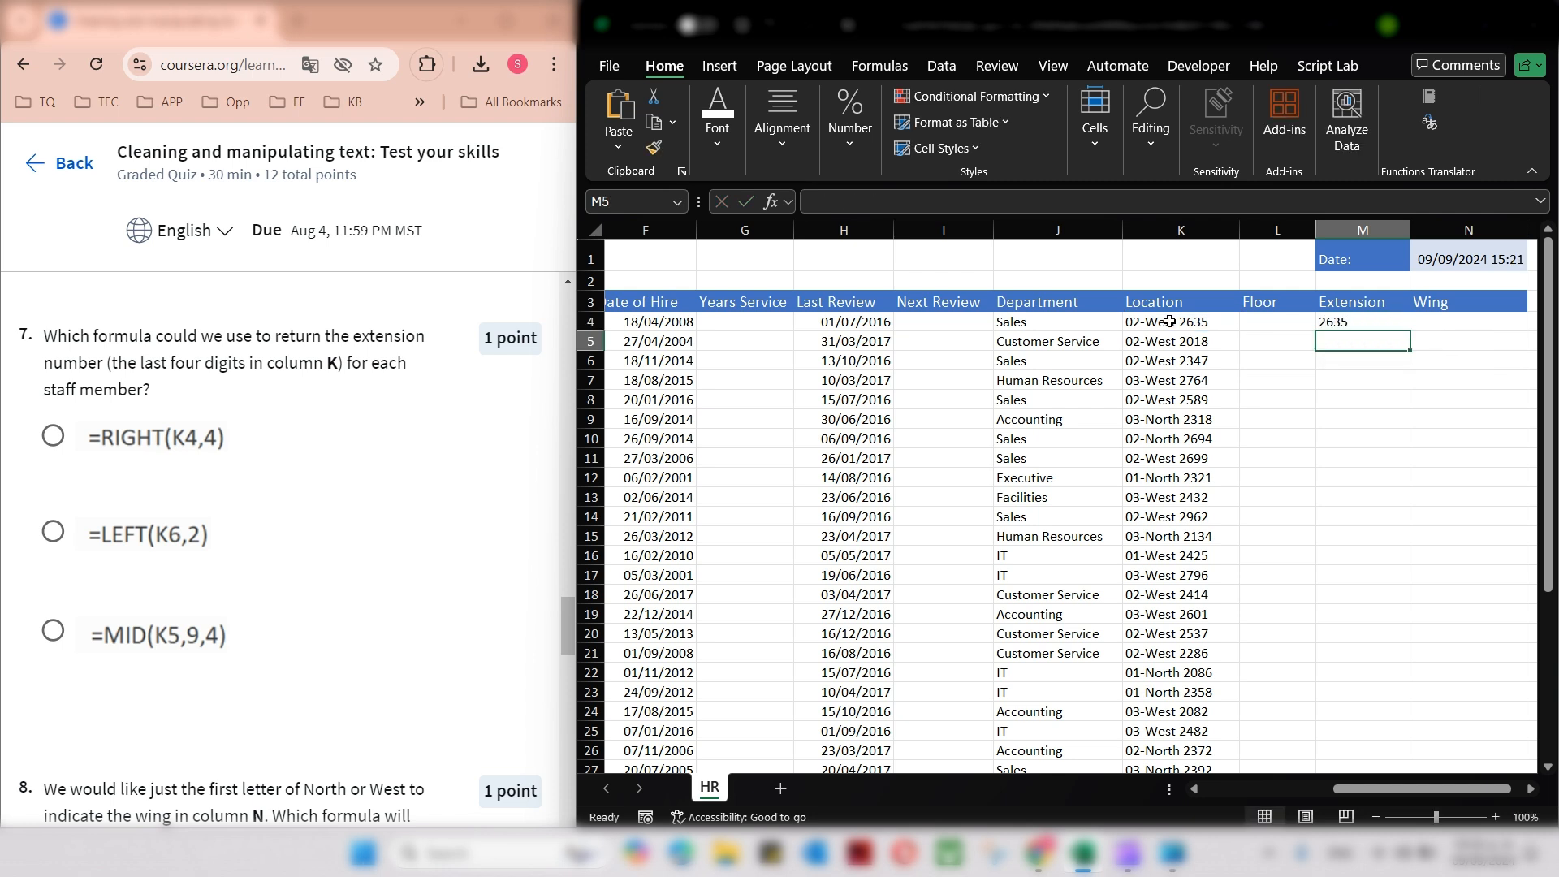
left_click(135, 439)
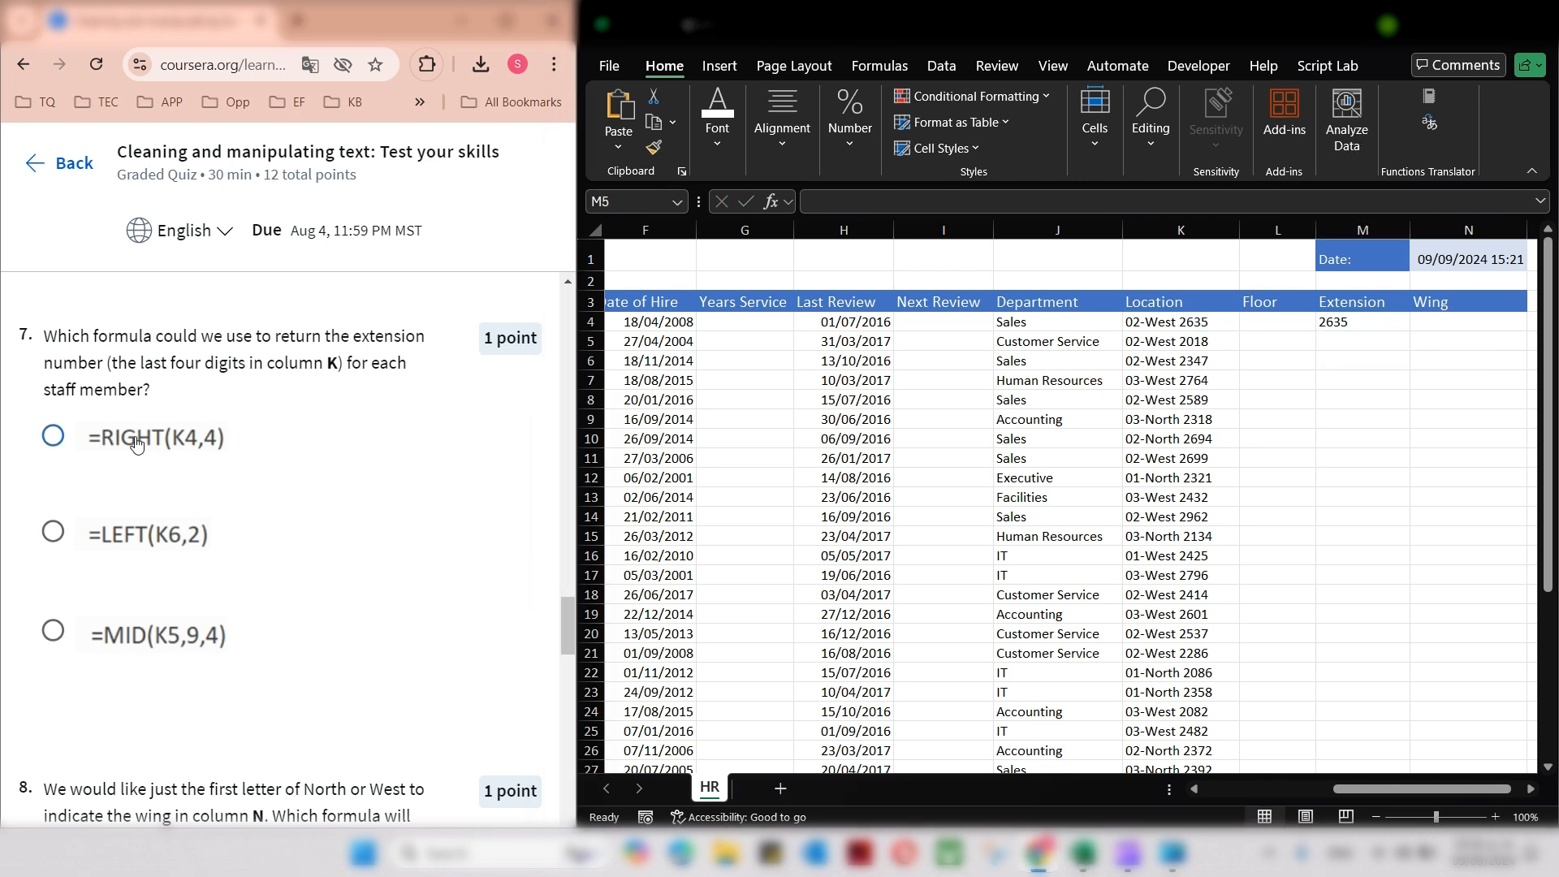
Enter =MID(K4,4,1) in N4 to extract the wing's first letter, and answer quiz question 8 with that formula.
left_click(1358, 323)
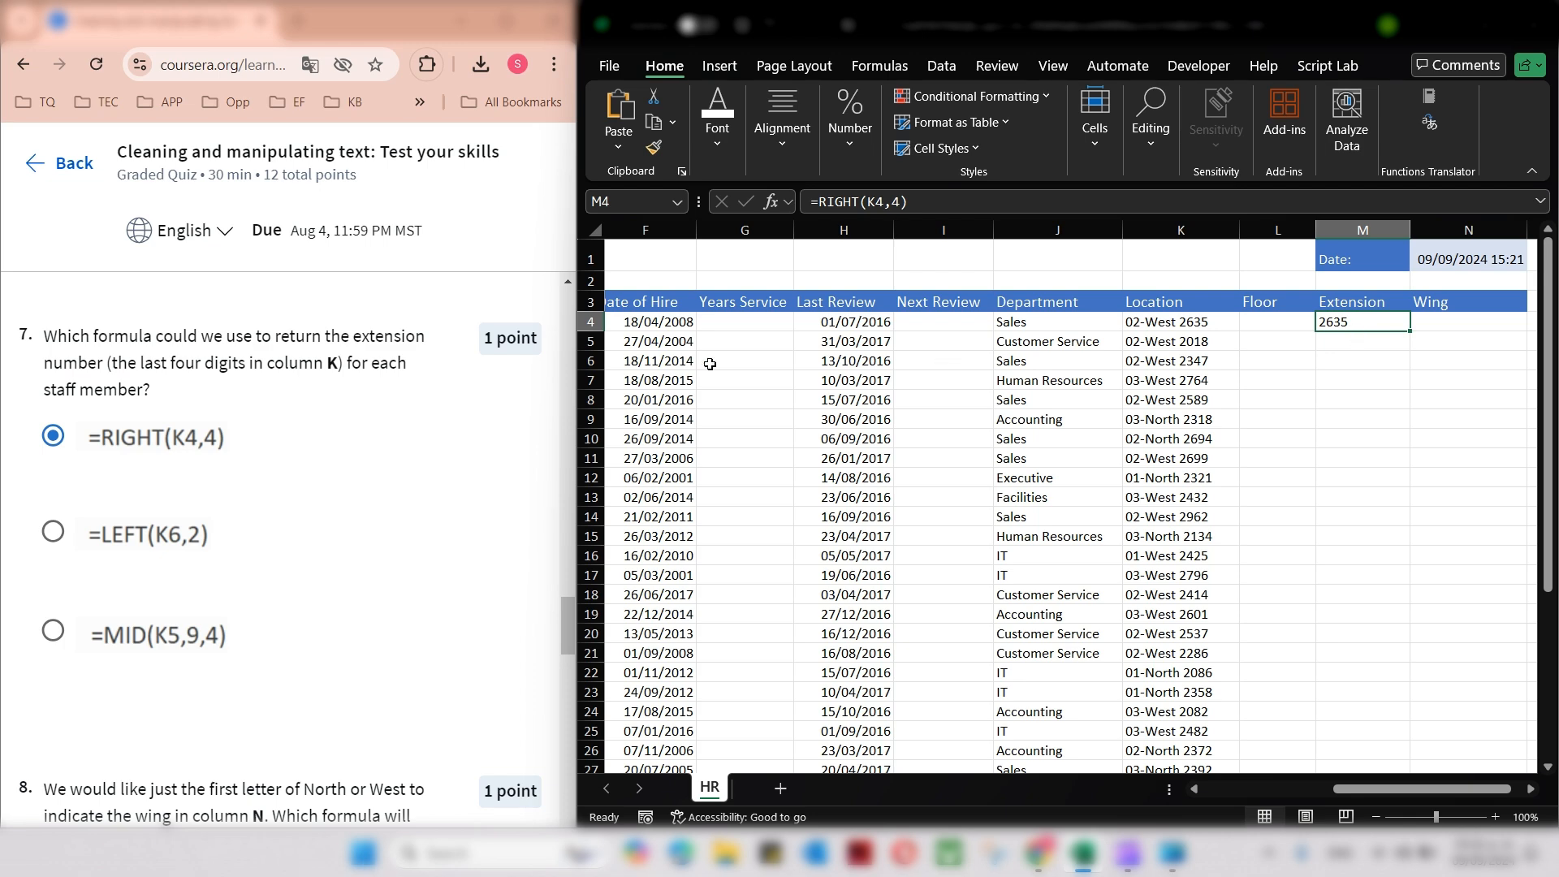
left_click_drag(562, 611, 566, 663)
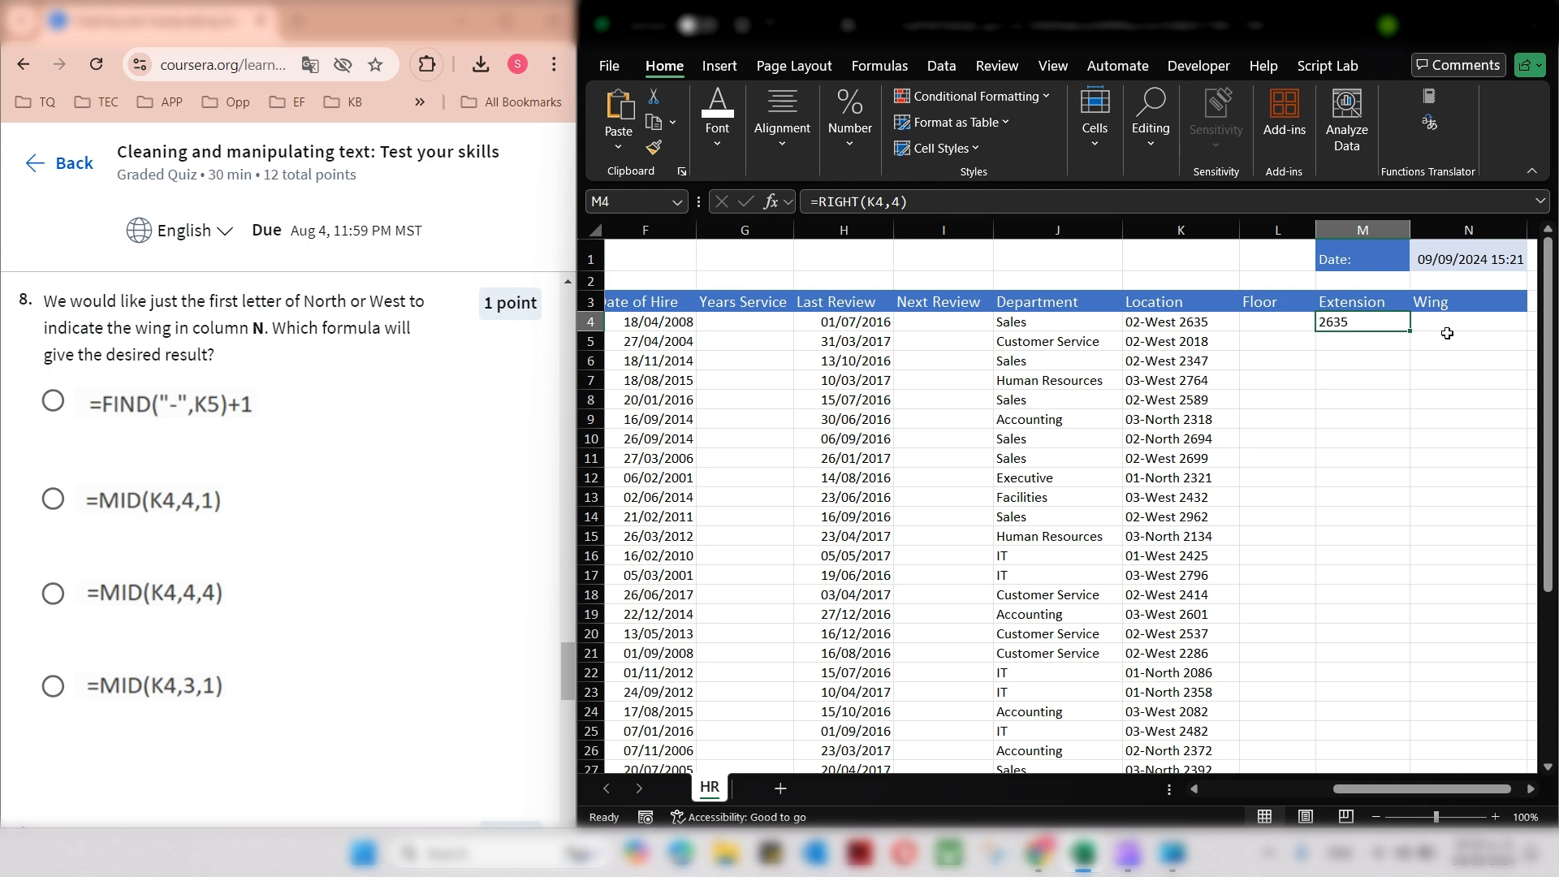
left_click(1475, 319)
type("=")
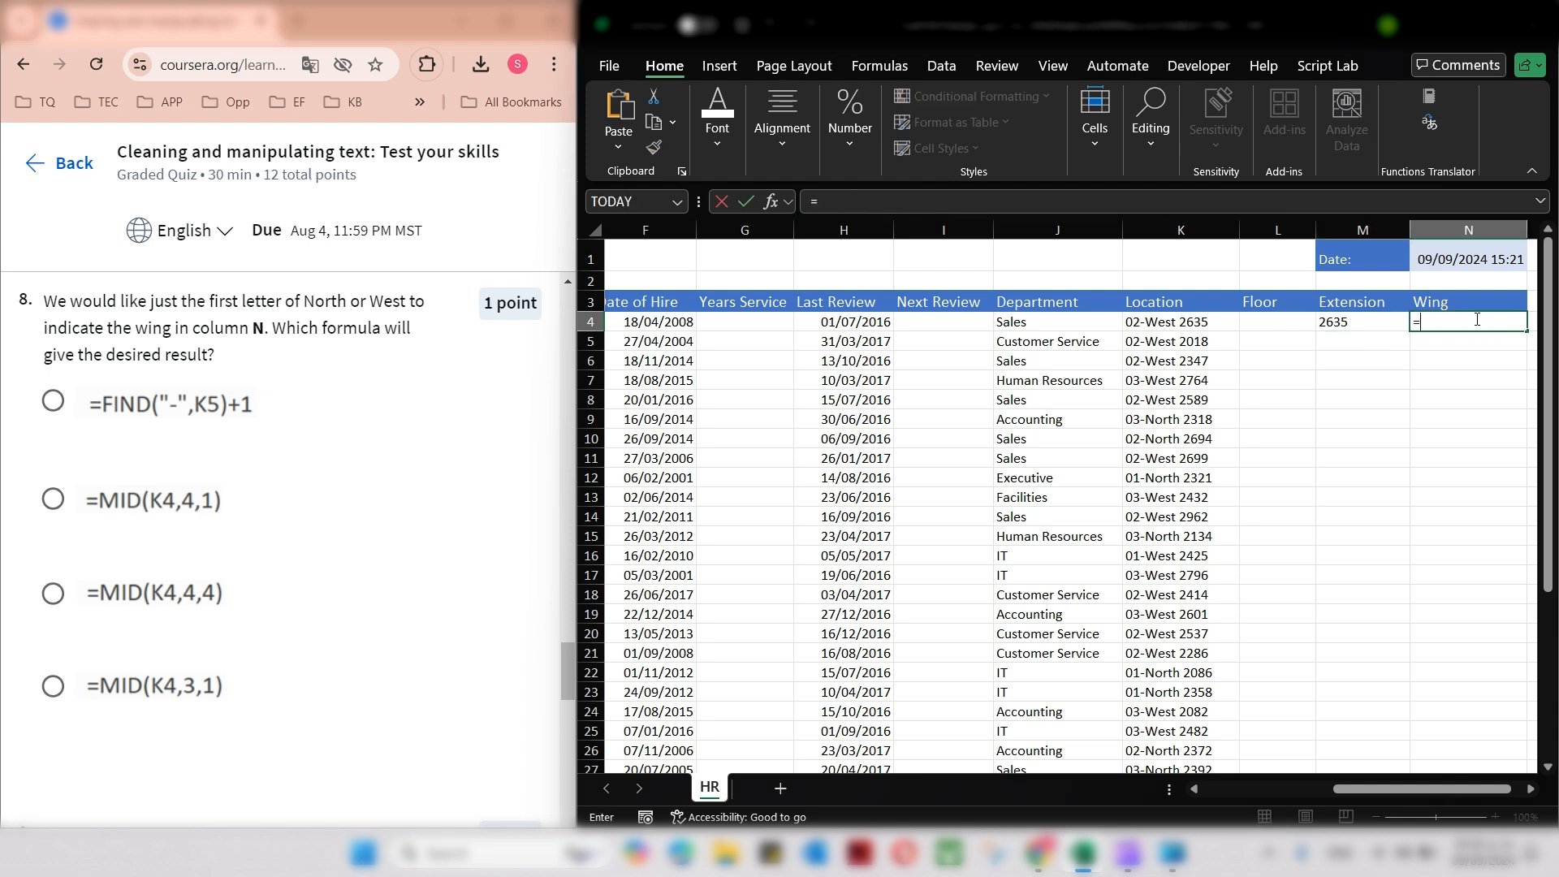
type("mid")
key("Tab")
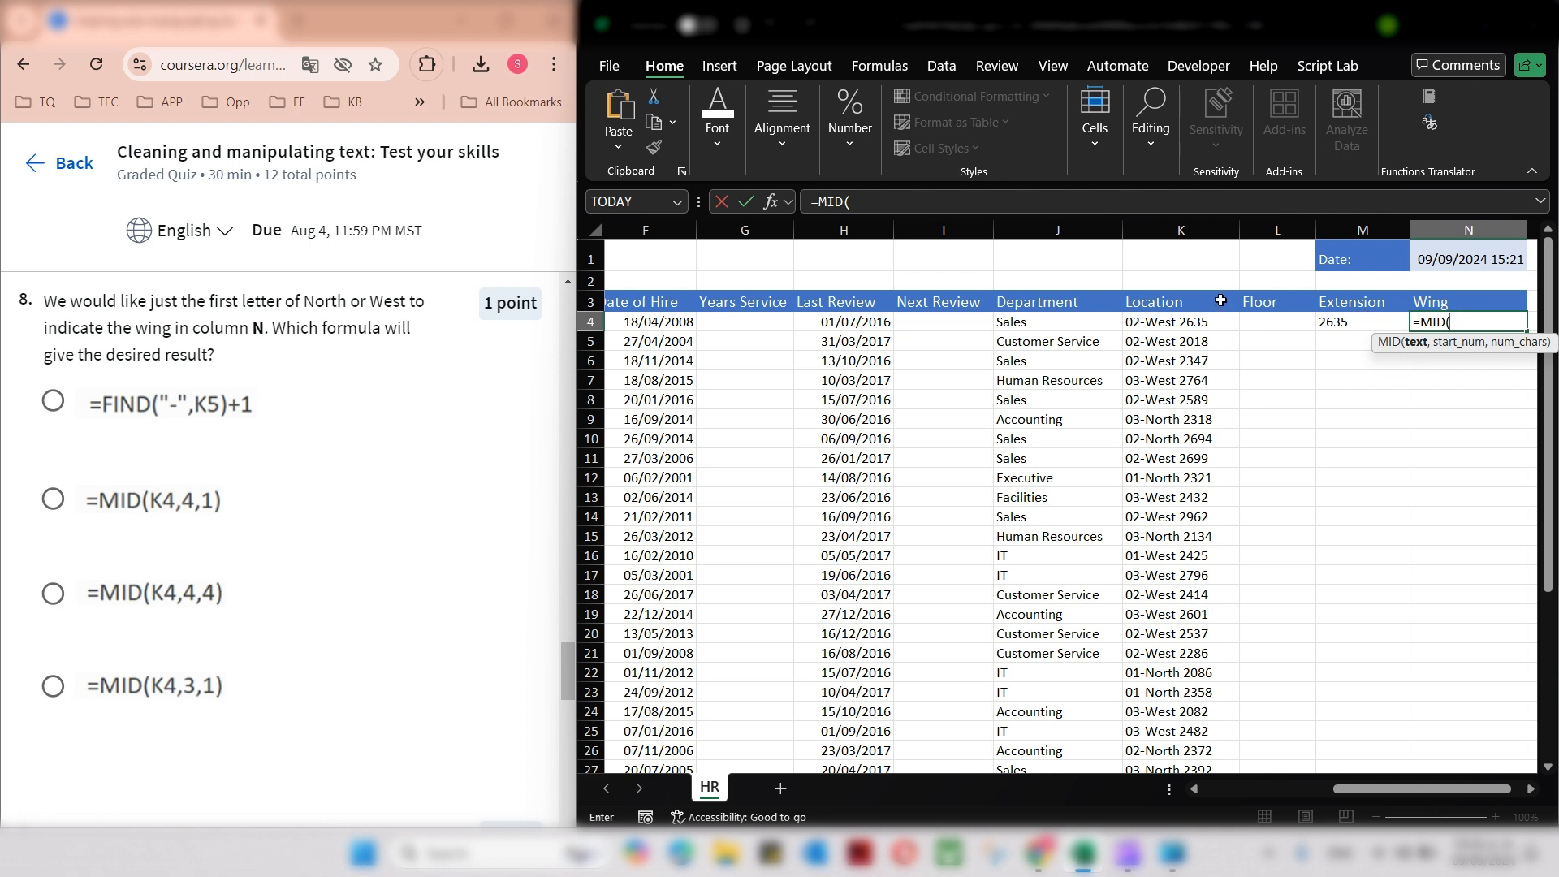
left_click(1154, 323)
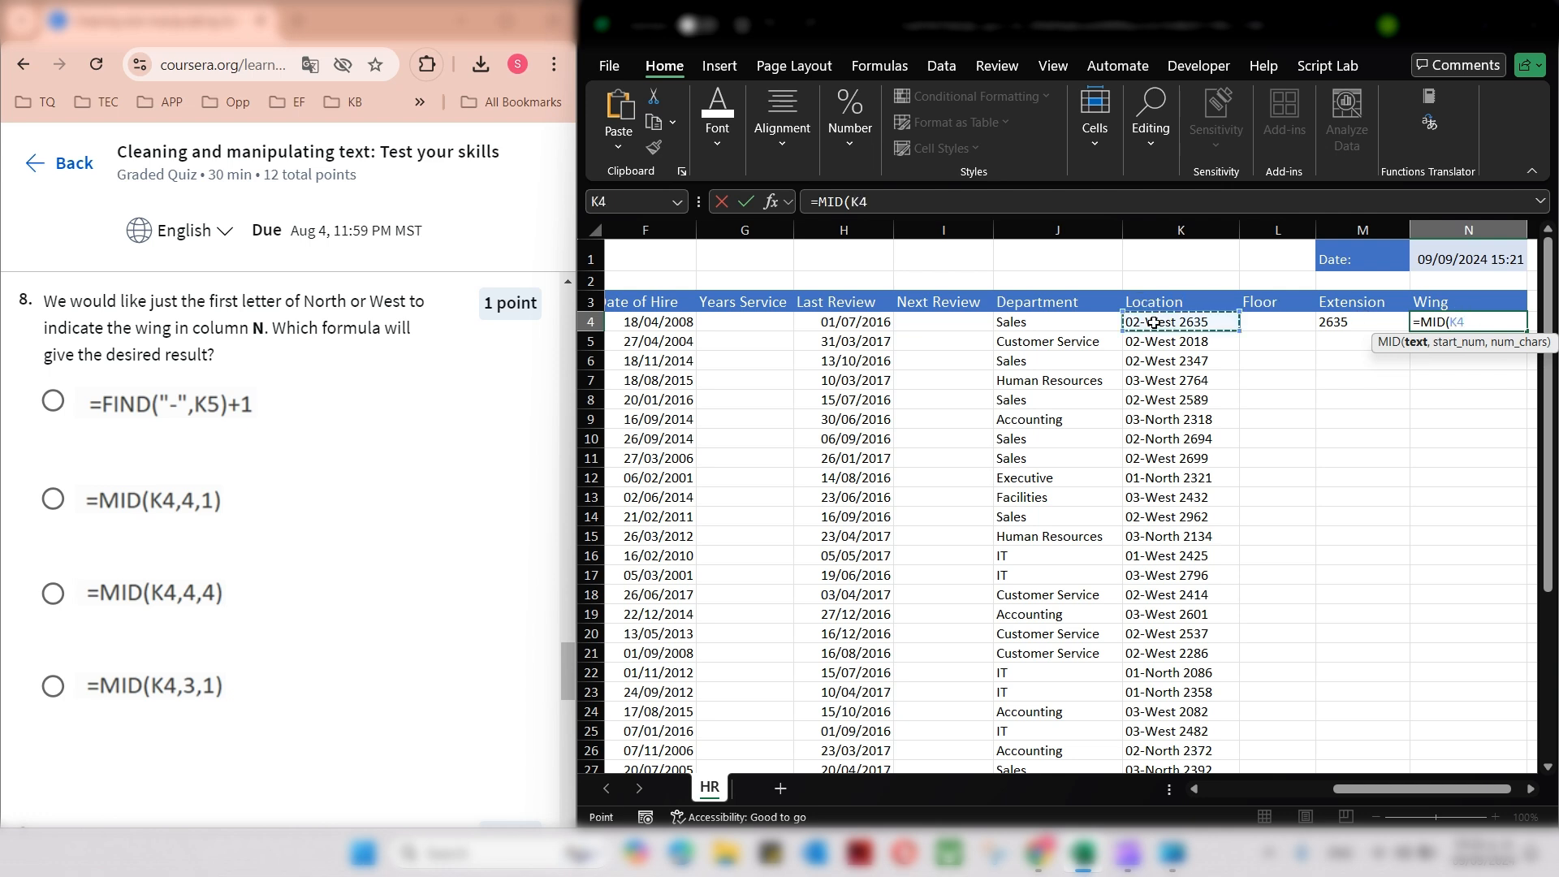
type(",")
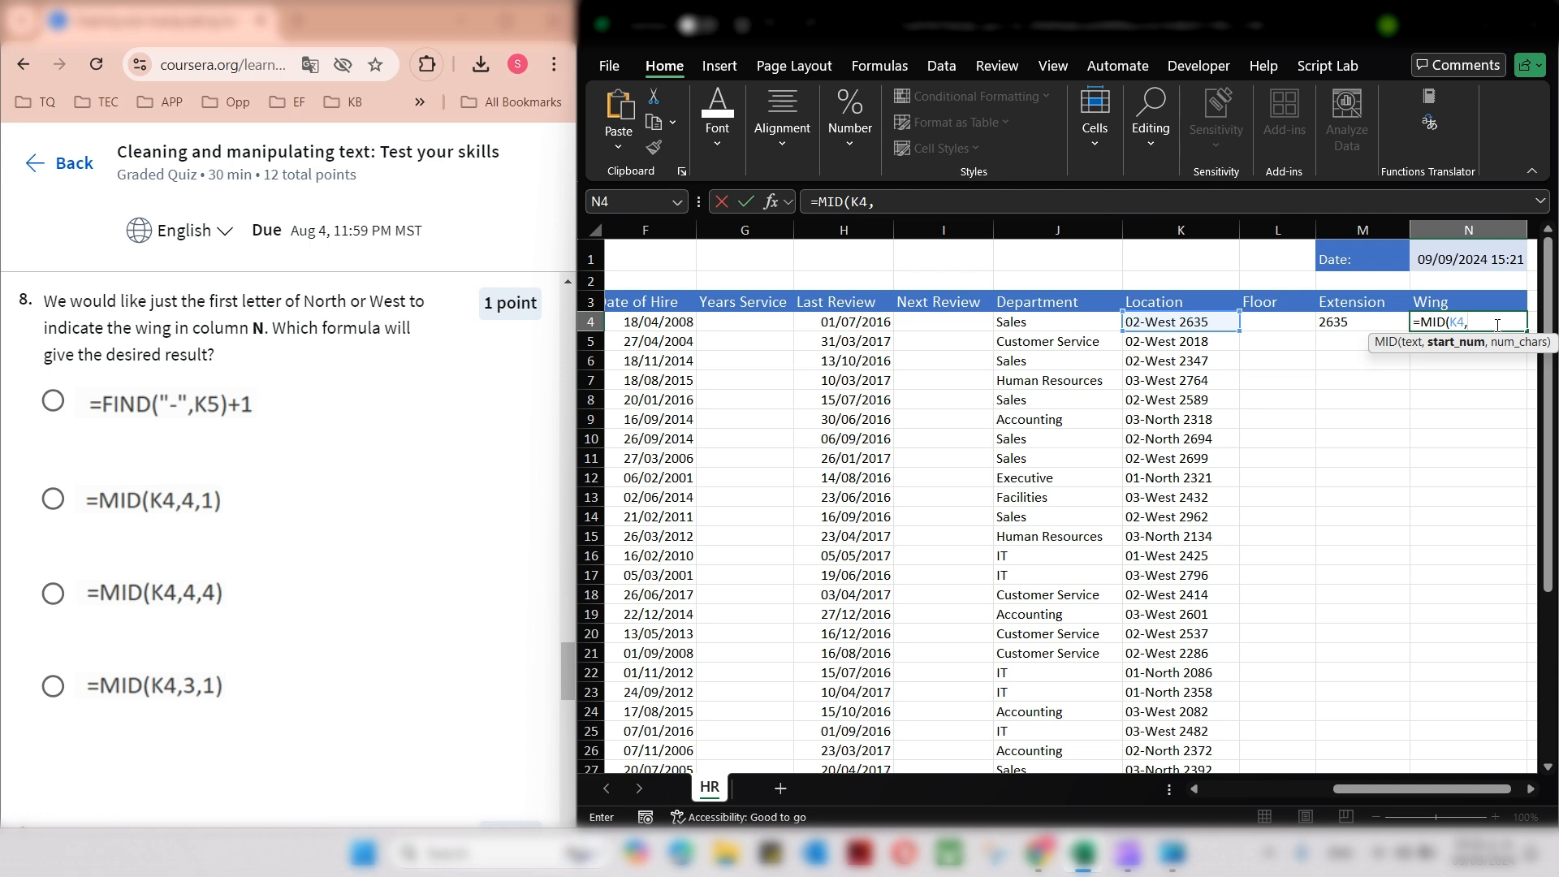
type("4,")
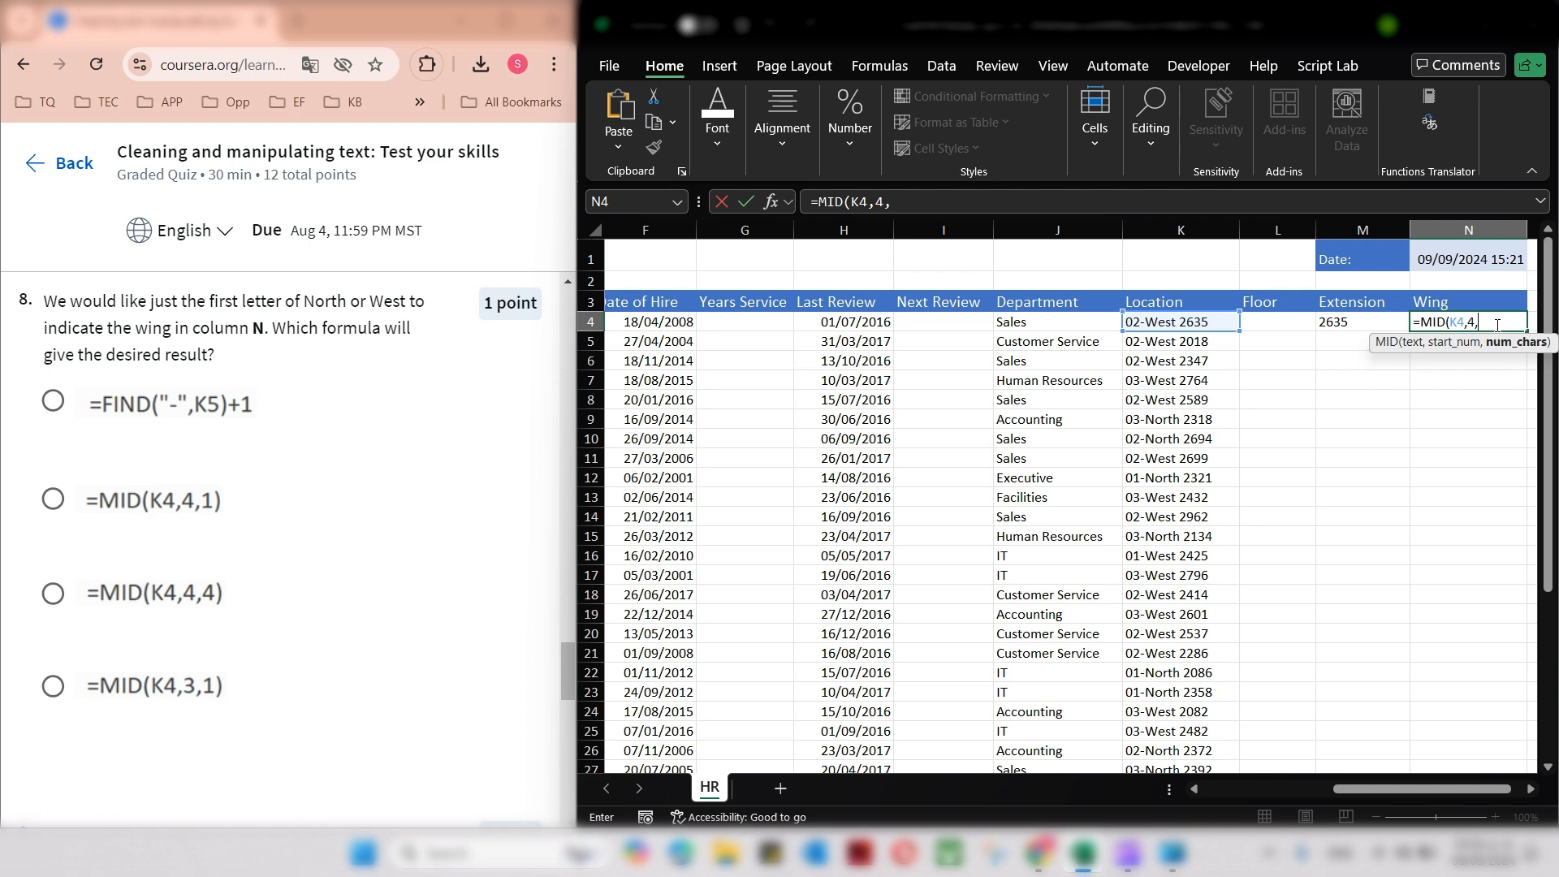
type("1")
type("(")
key("Return")
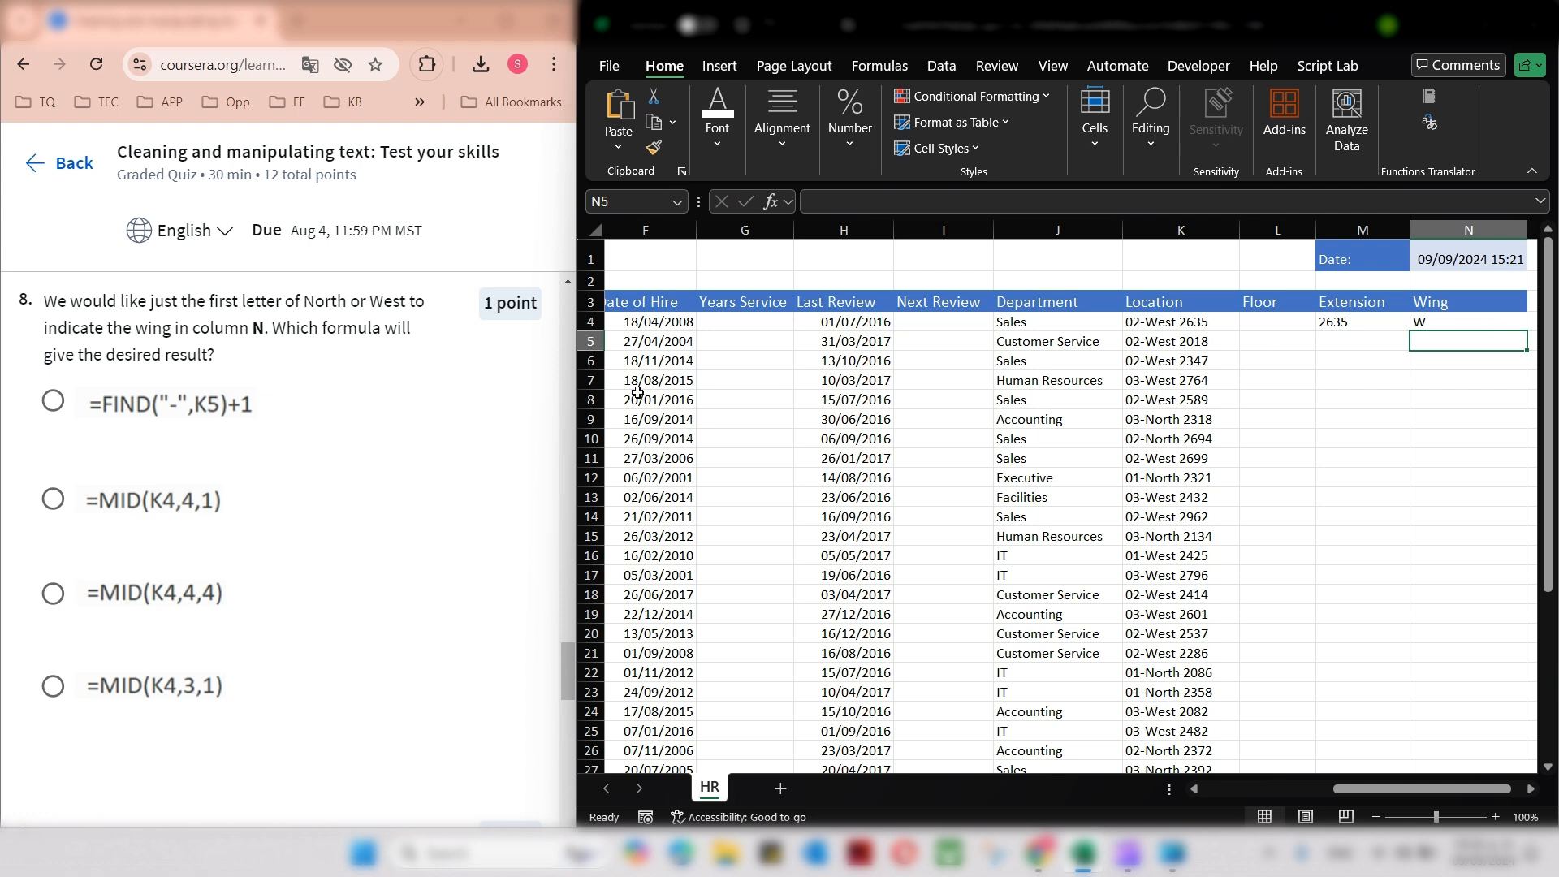
left_click(1429, 318)
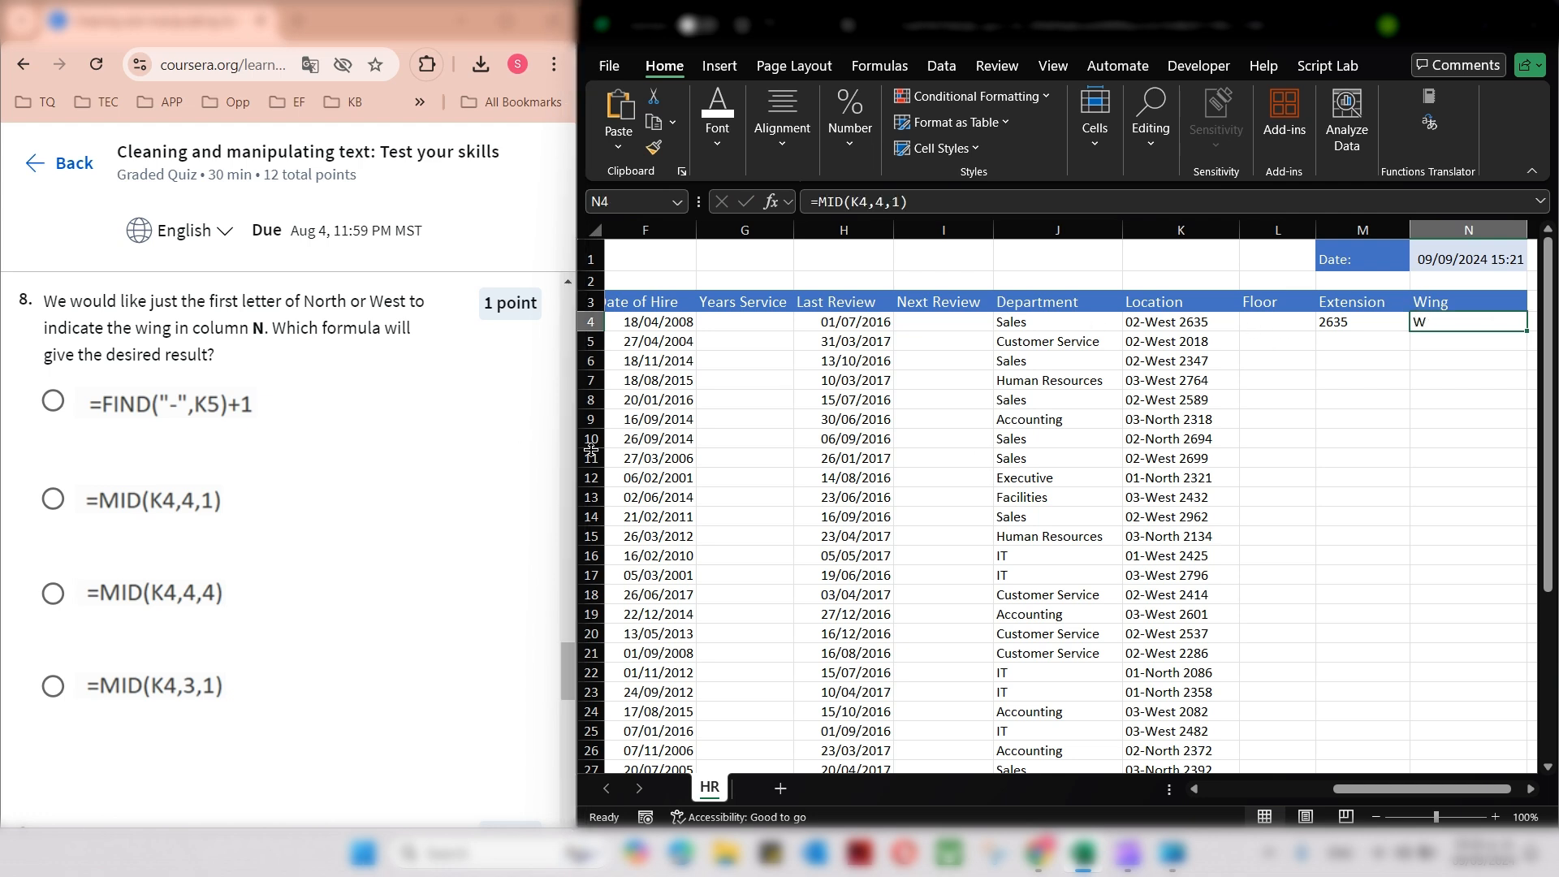
left_click(210, 513)
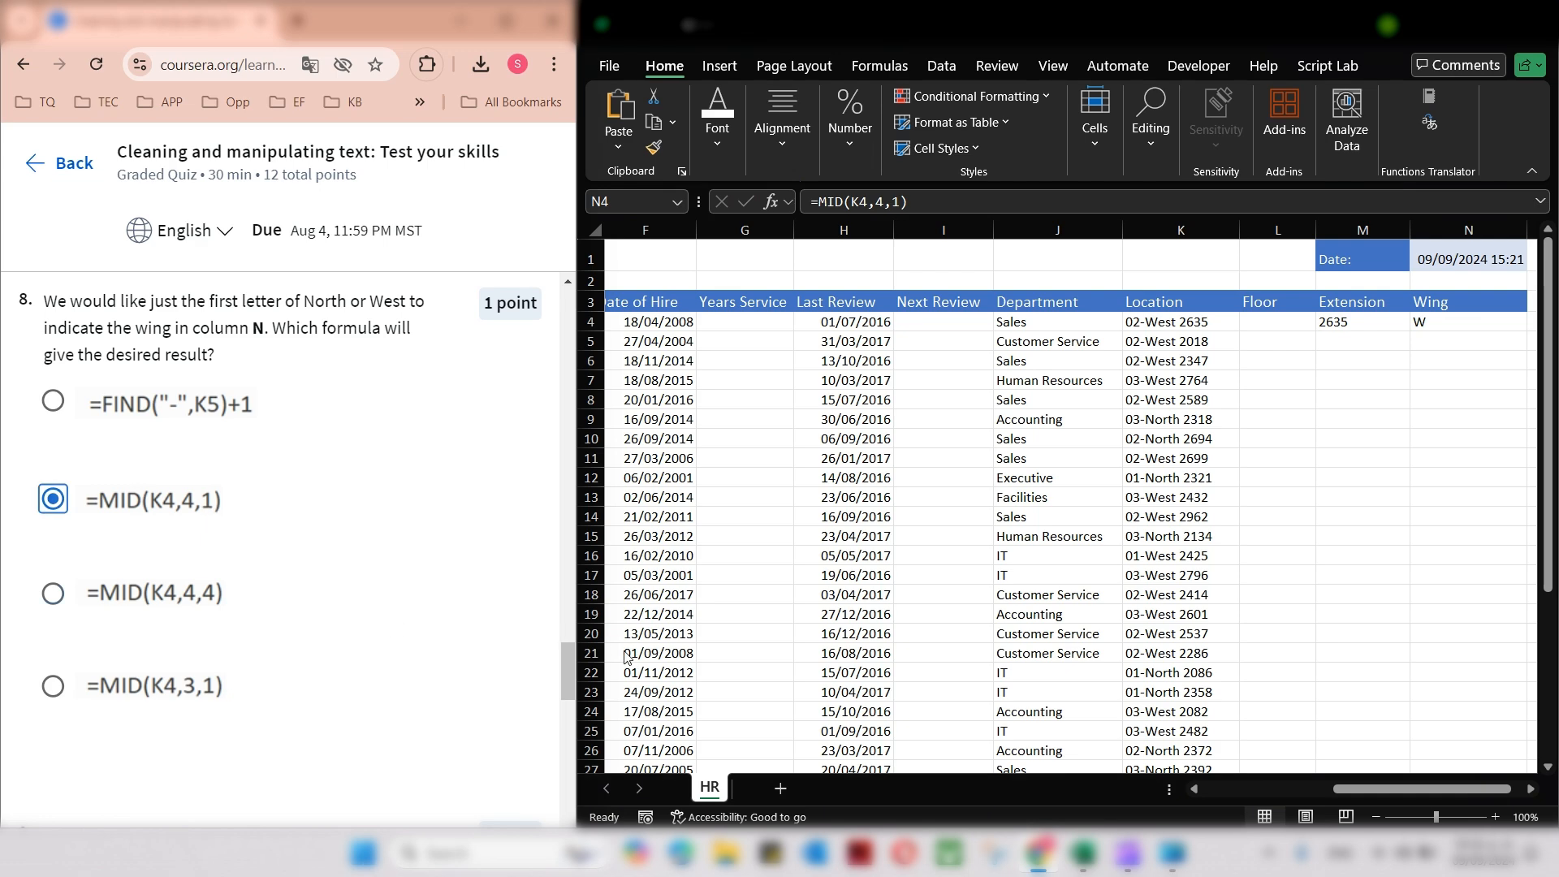
Test question 9's formula =FIND(" ",K23) in N5 and enter 9 as the answer to quiz question 9.
left_click_drag(565, 664, 569, 714)
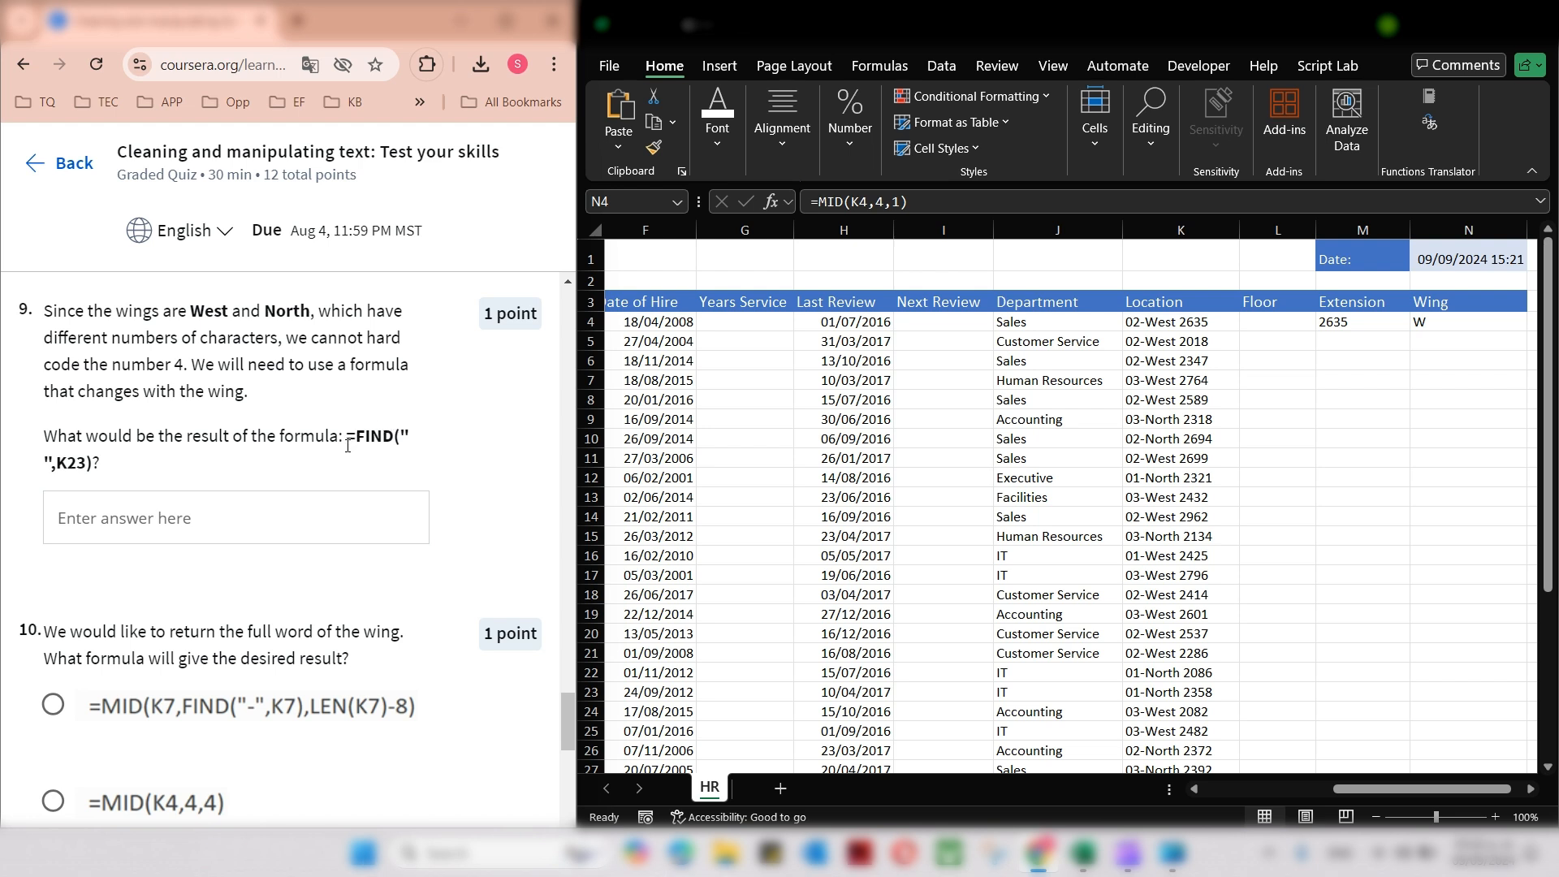
left_click_drag(348, 446, 363, 445)
left_click_drag(363, 446, 95, 481)
key("ctrl+c")
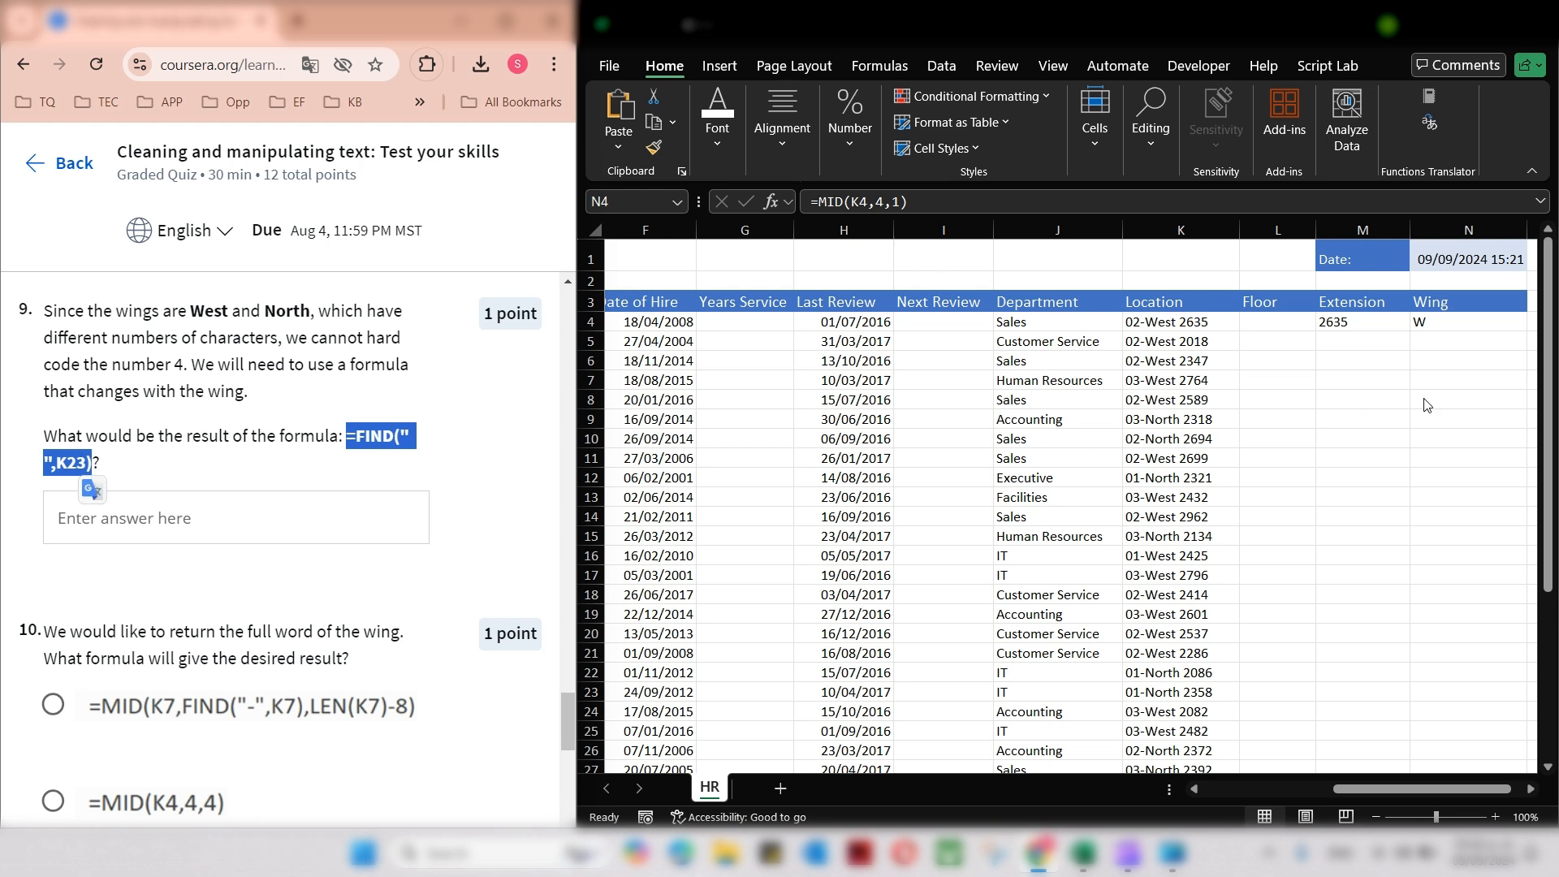
left_click(1452, 325)
left_click(1005, 207)
key("Escape")
left_click(1459, 340)
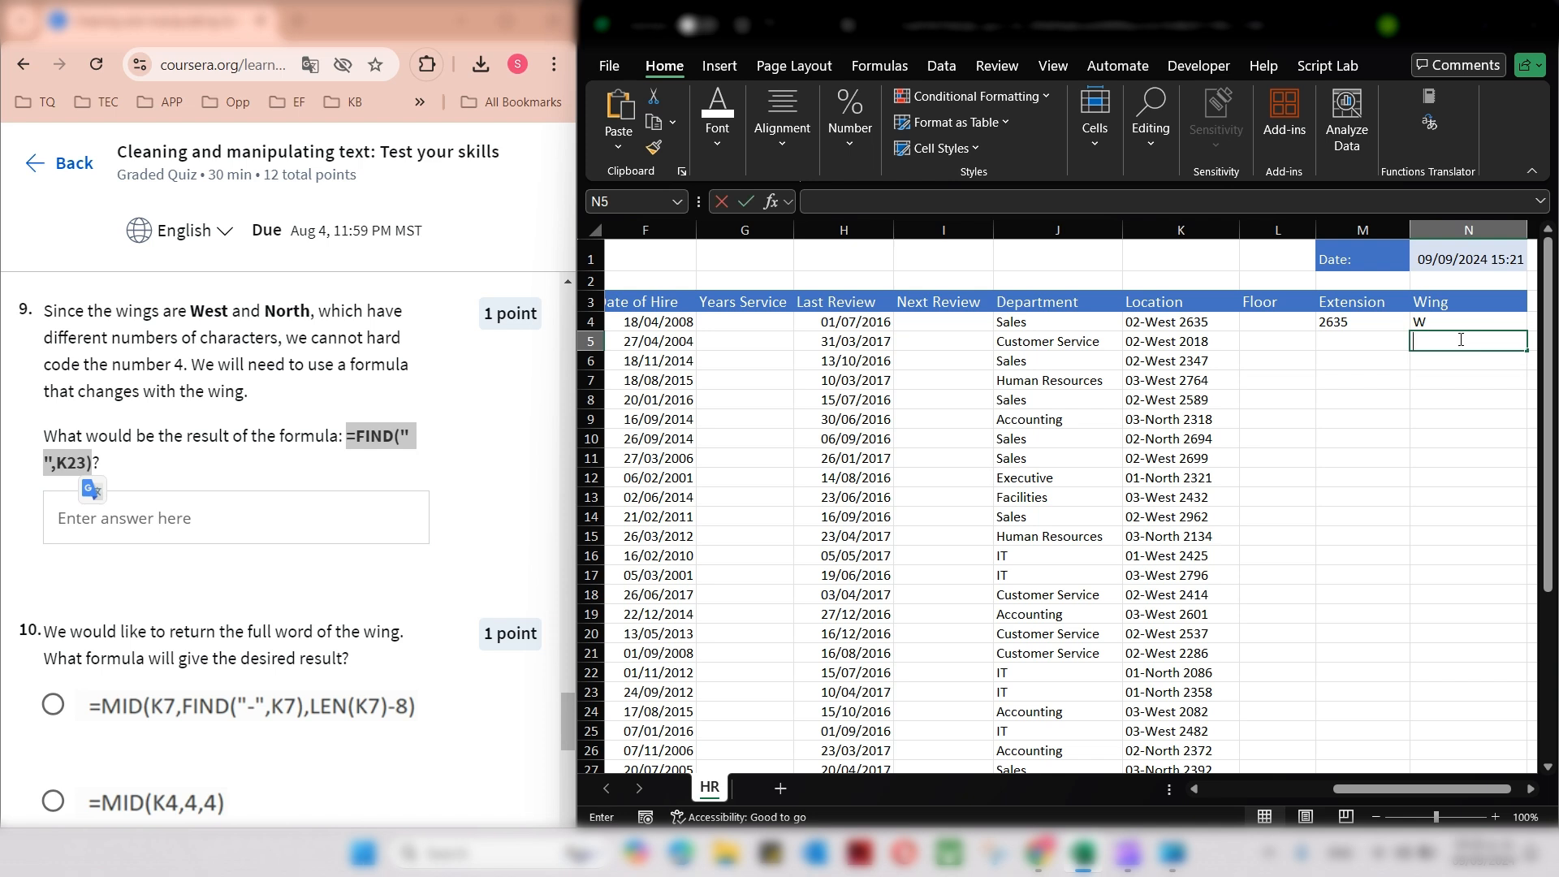
double_click(1459, 340)
key("ctrl+v")
key("Return")
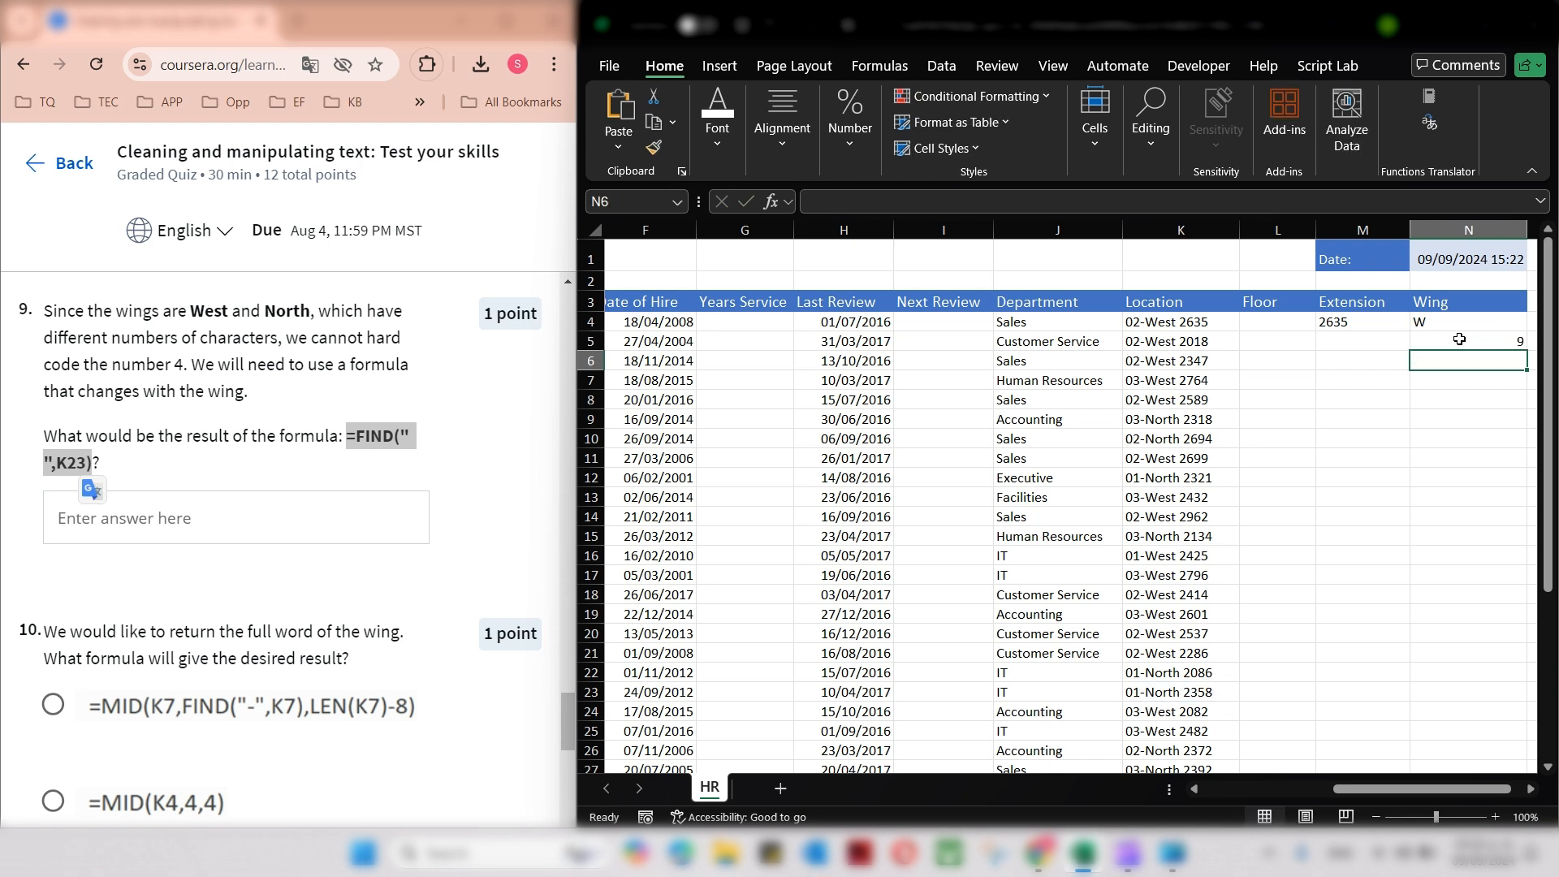
left_click(399, 532)
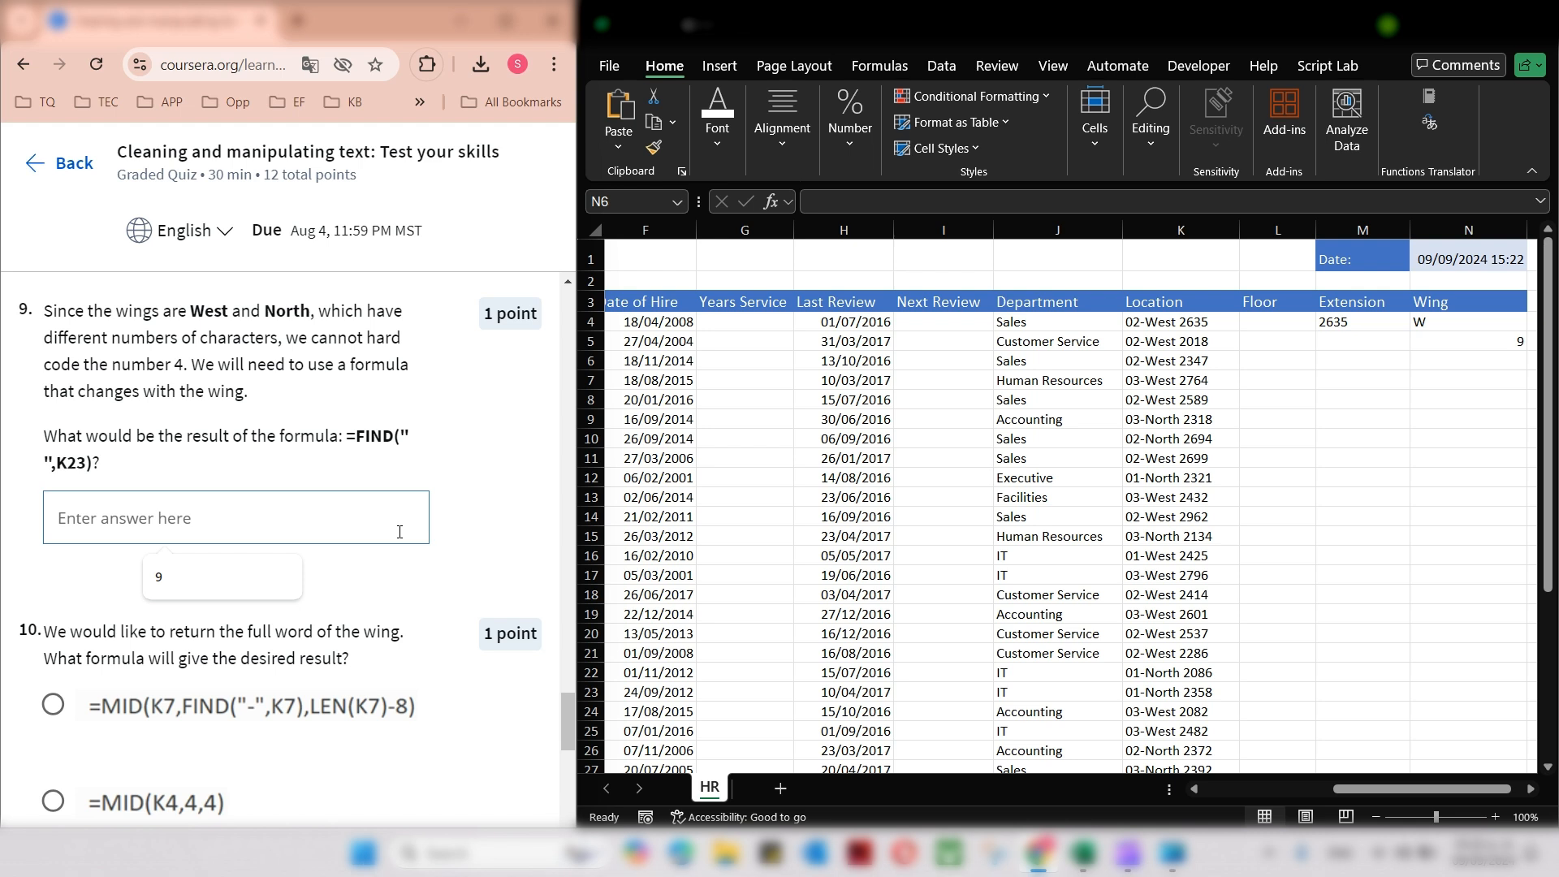
left_click(198, 568)
Change the N4 formula to =MID(K4,4,LEN(K4)-8) to return the full wing name from the Location field.
left_click_drag(563, 713, 562, 737)
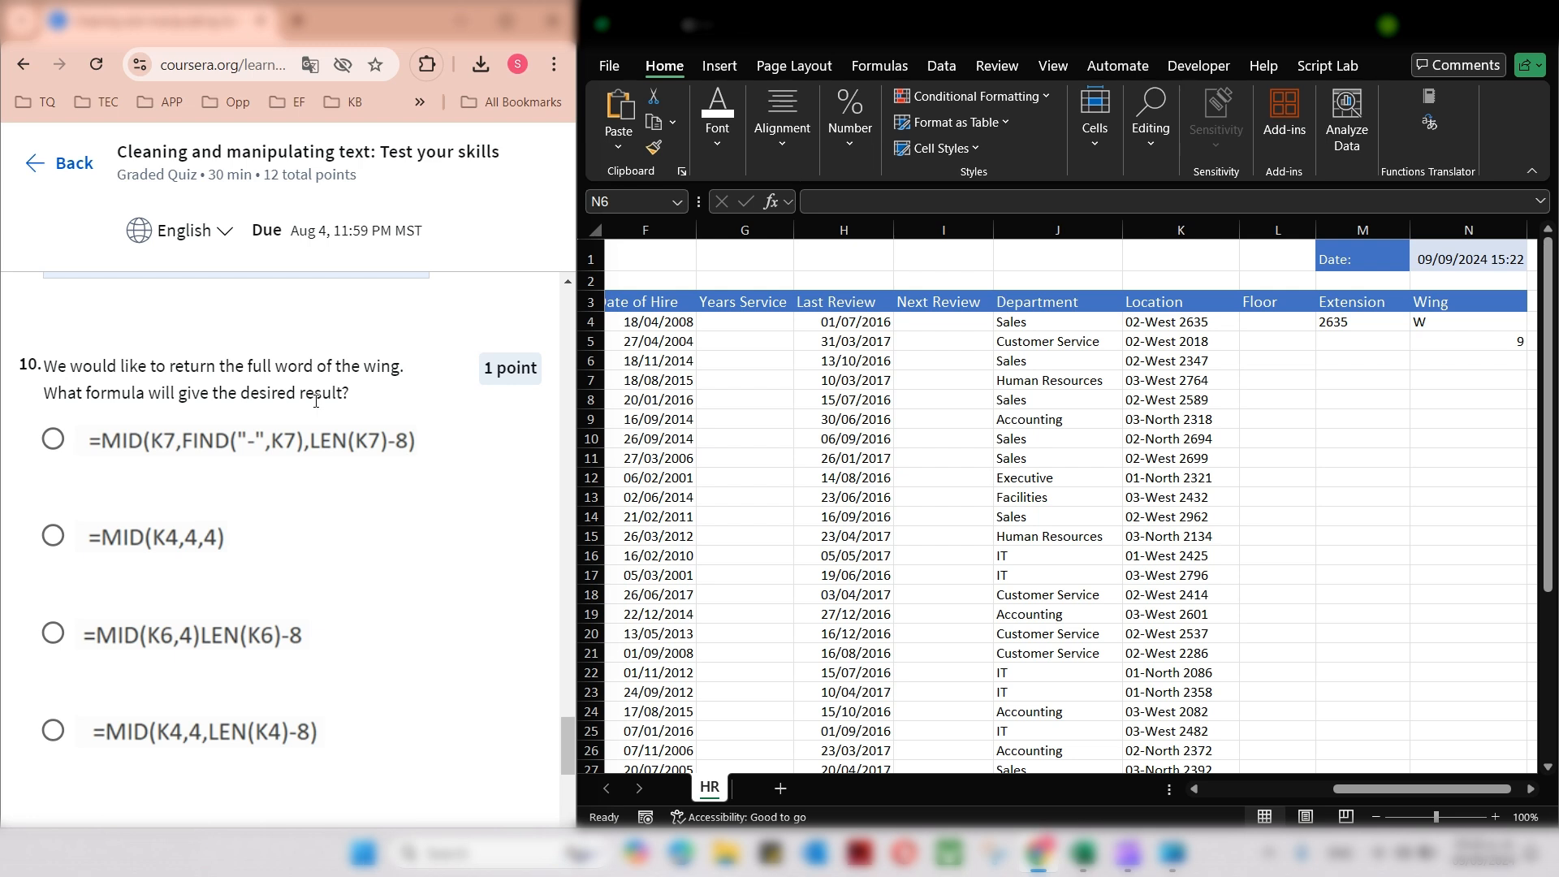
left_click(1455, 358)
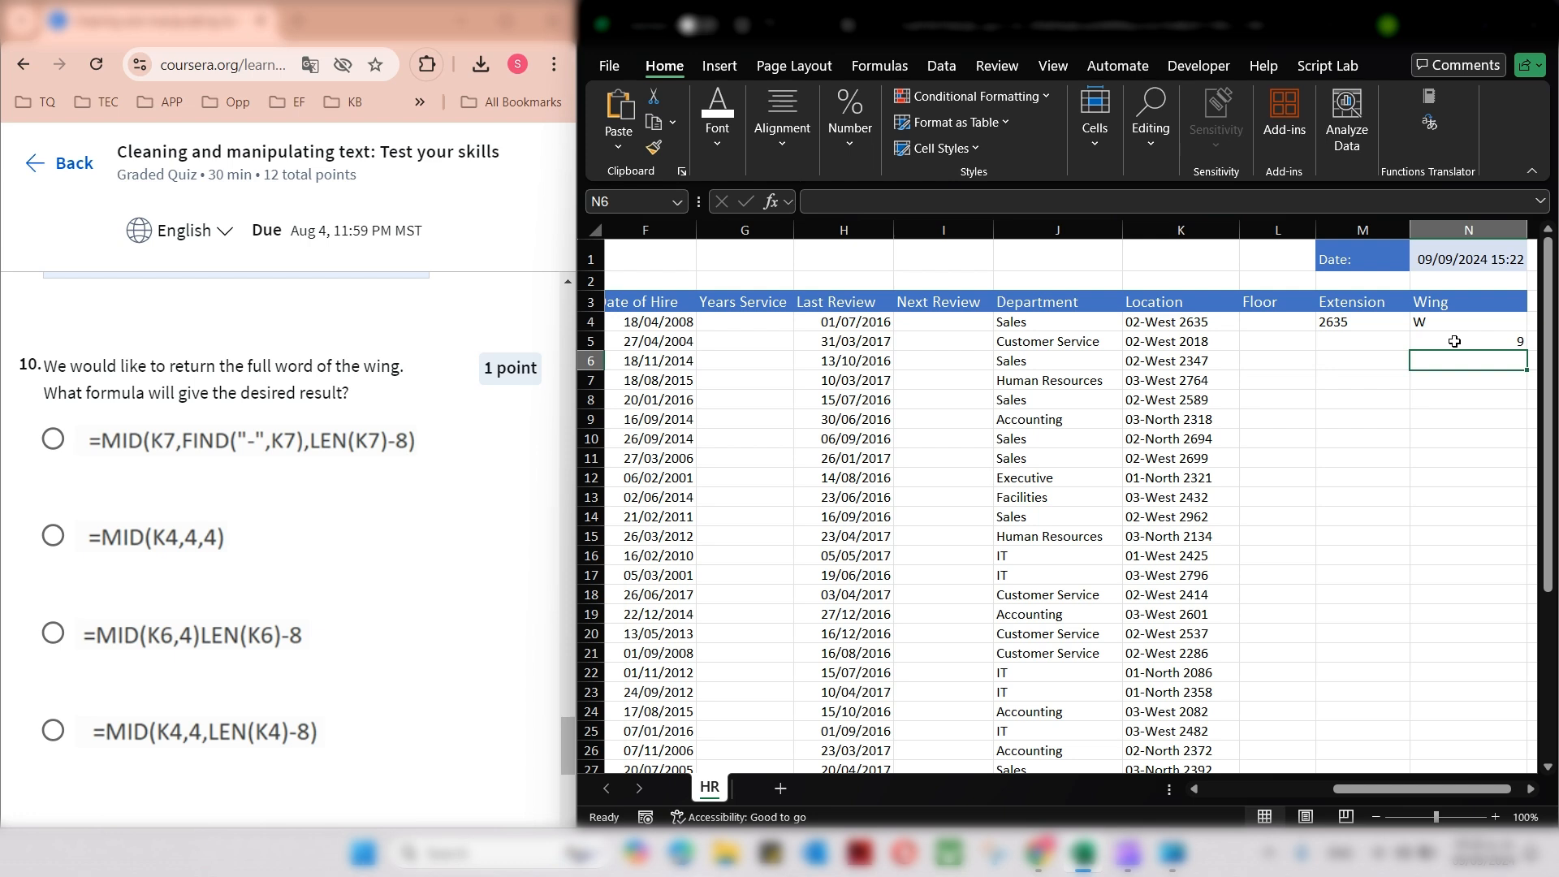
left_click(1455, 341)
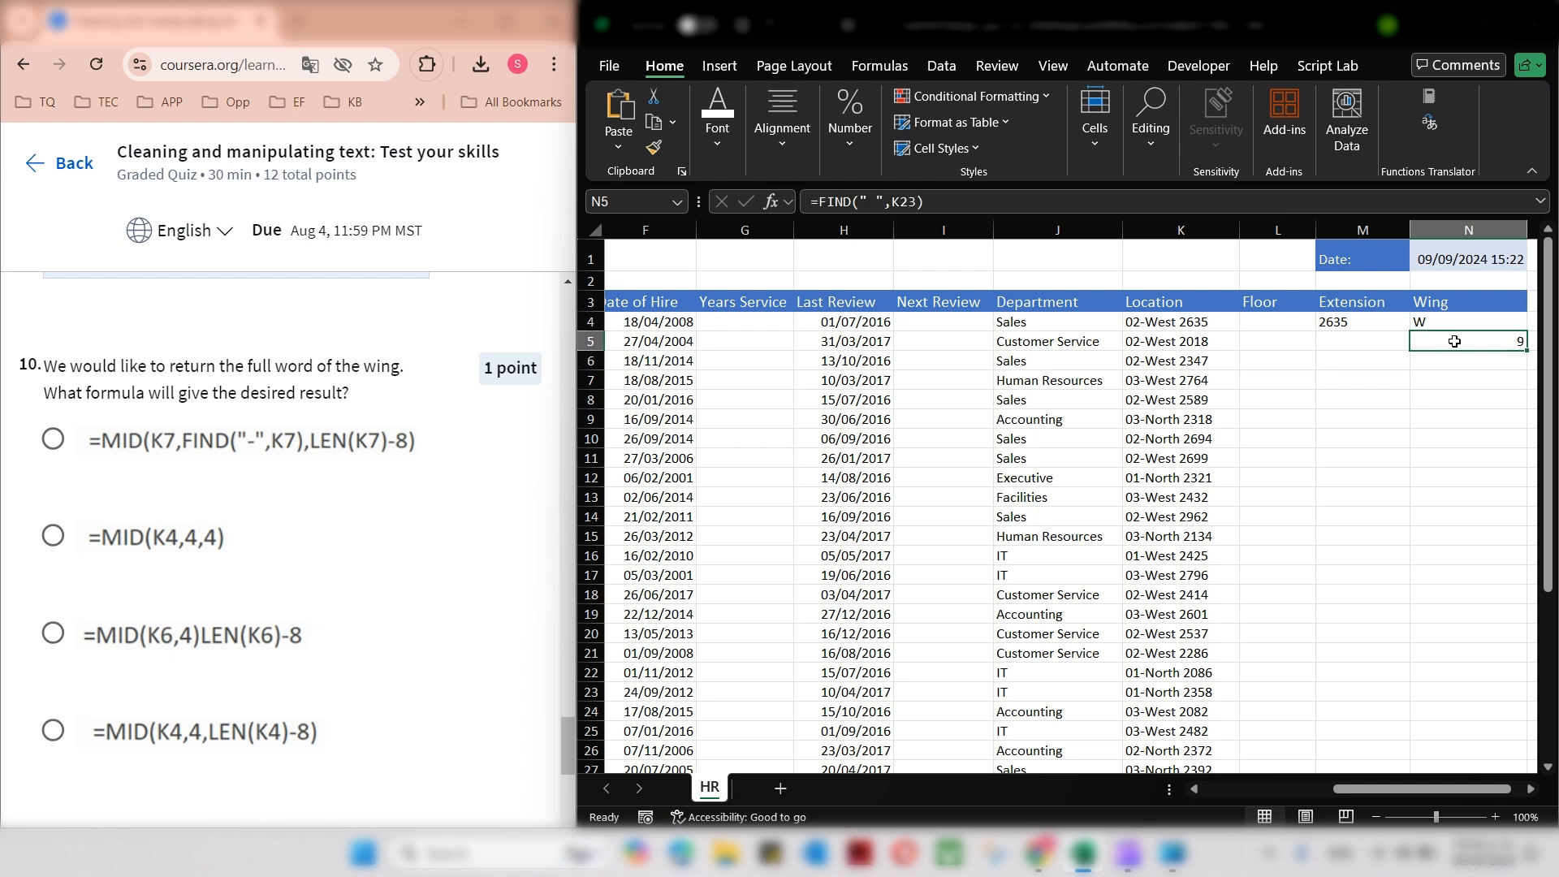
left_click(1466, 322)
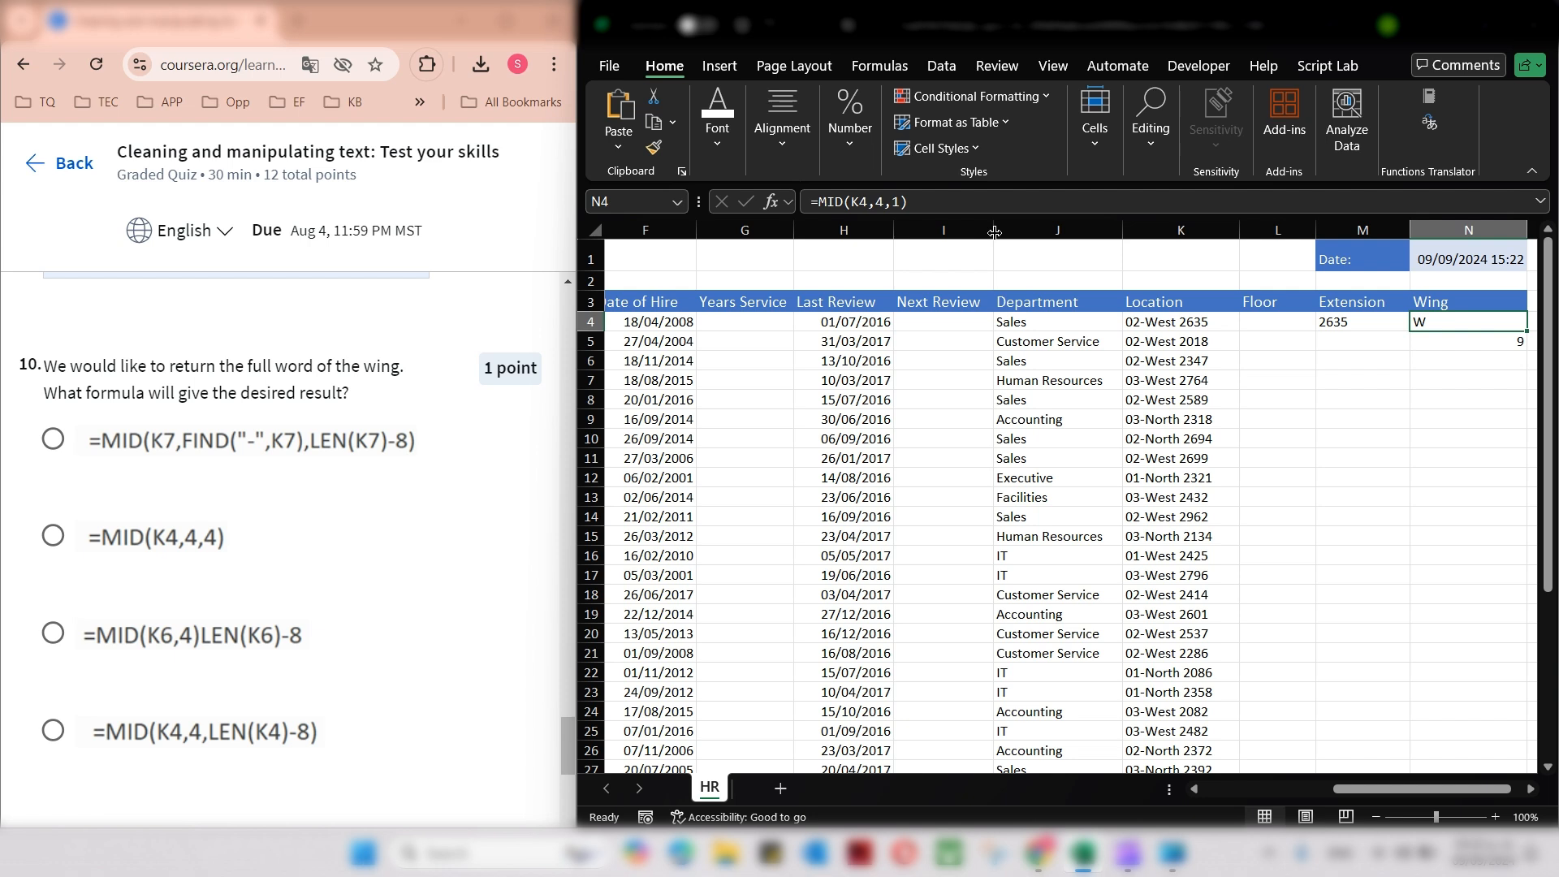
left_click(897, 203)
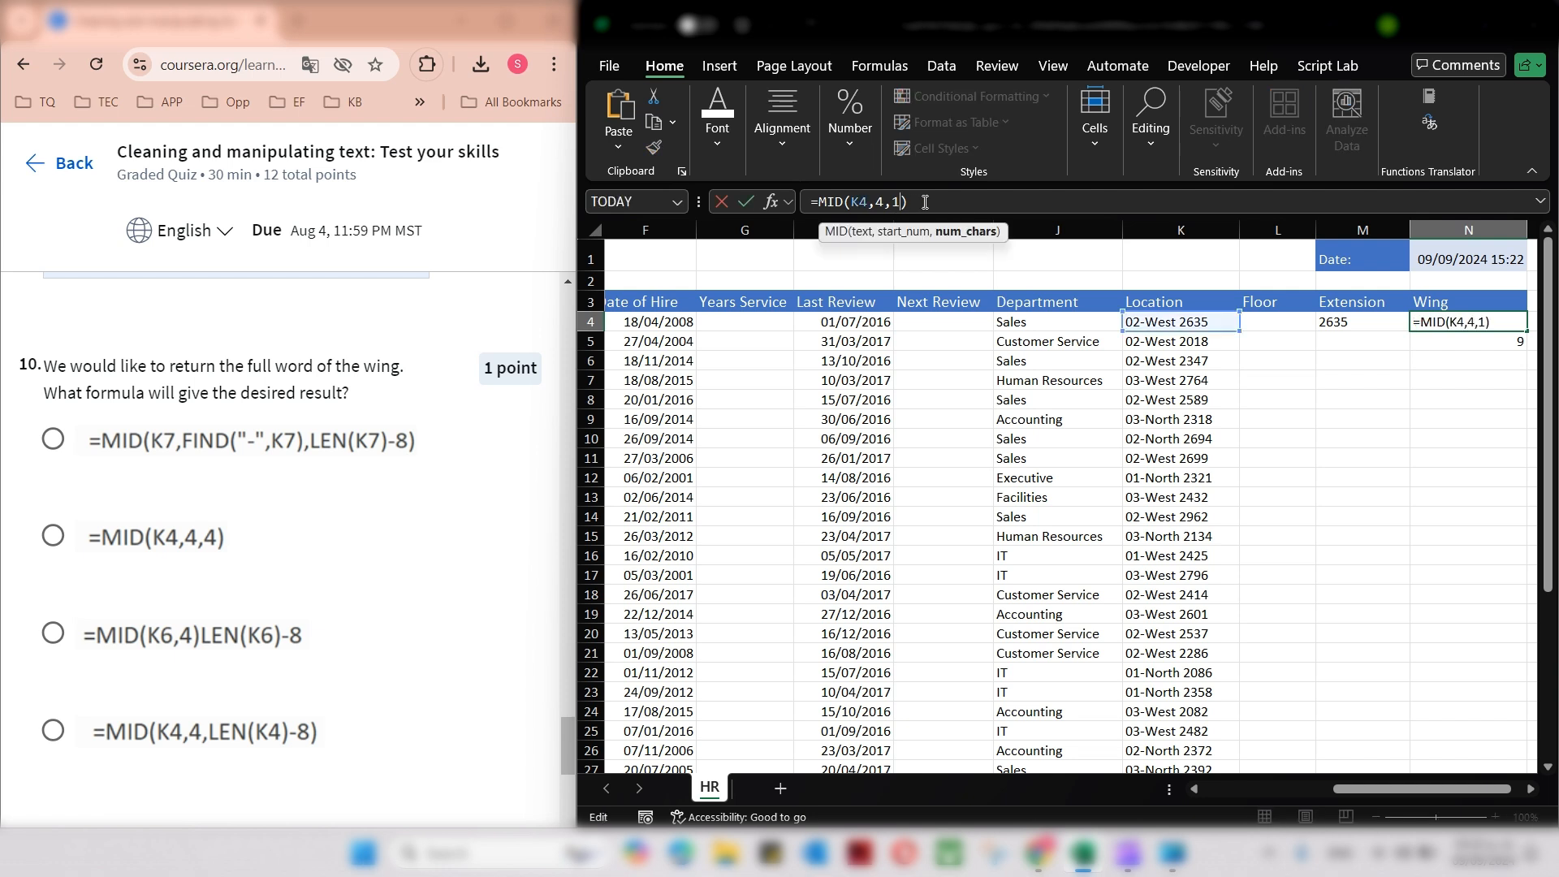
key("BackSpace")
type("len")
key("BackSpace")
key("Tab")
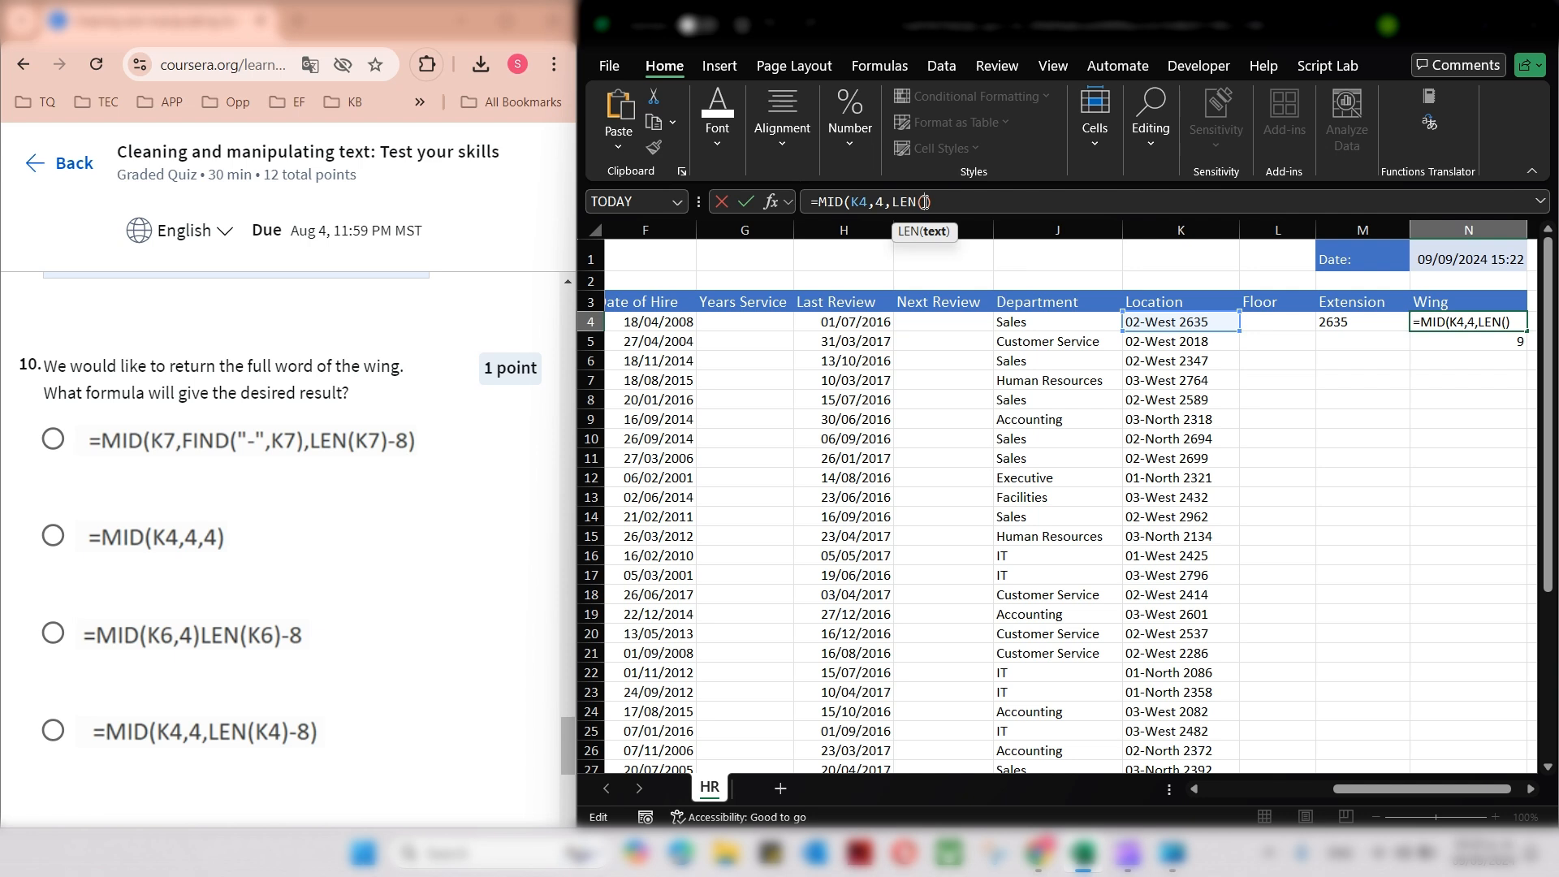
type("k4)")
key("Right")
type("-")
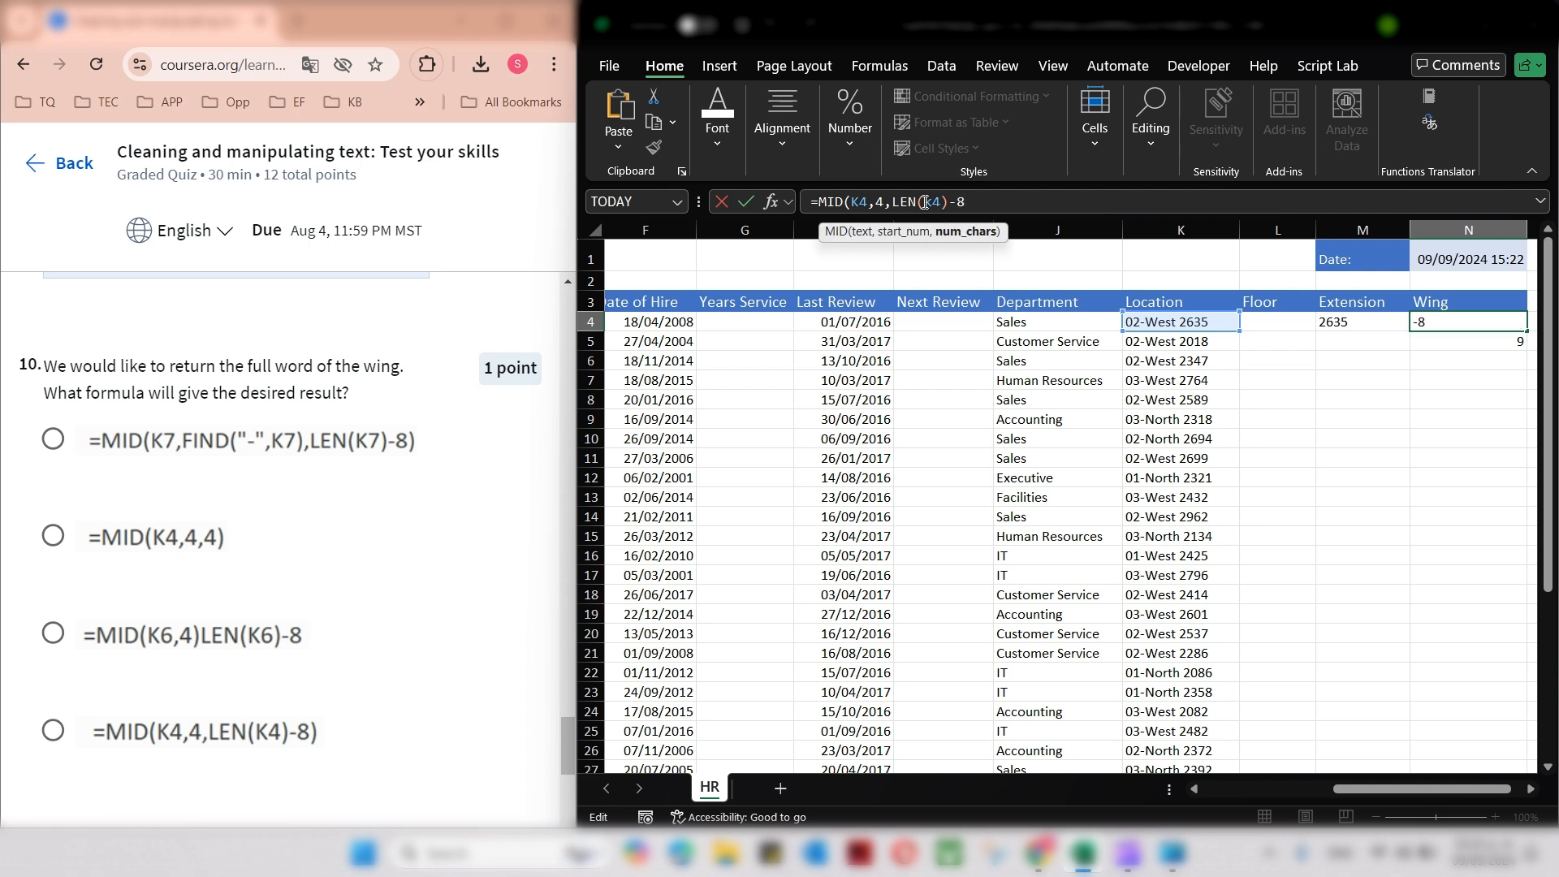
type("8)")
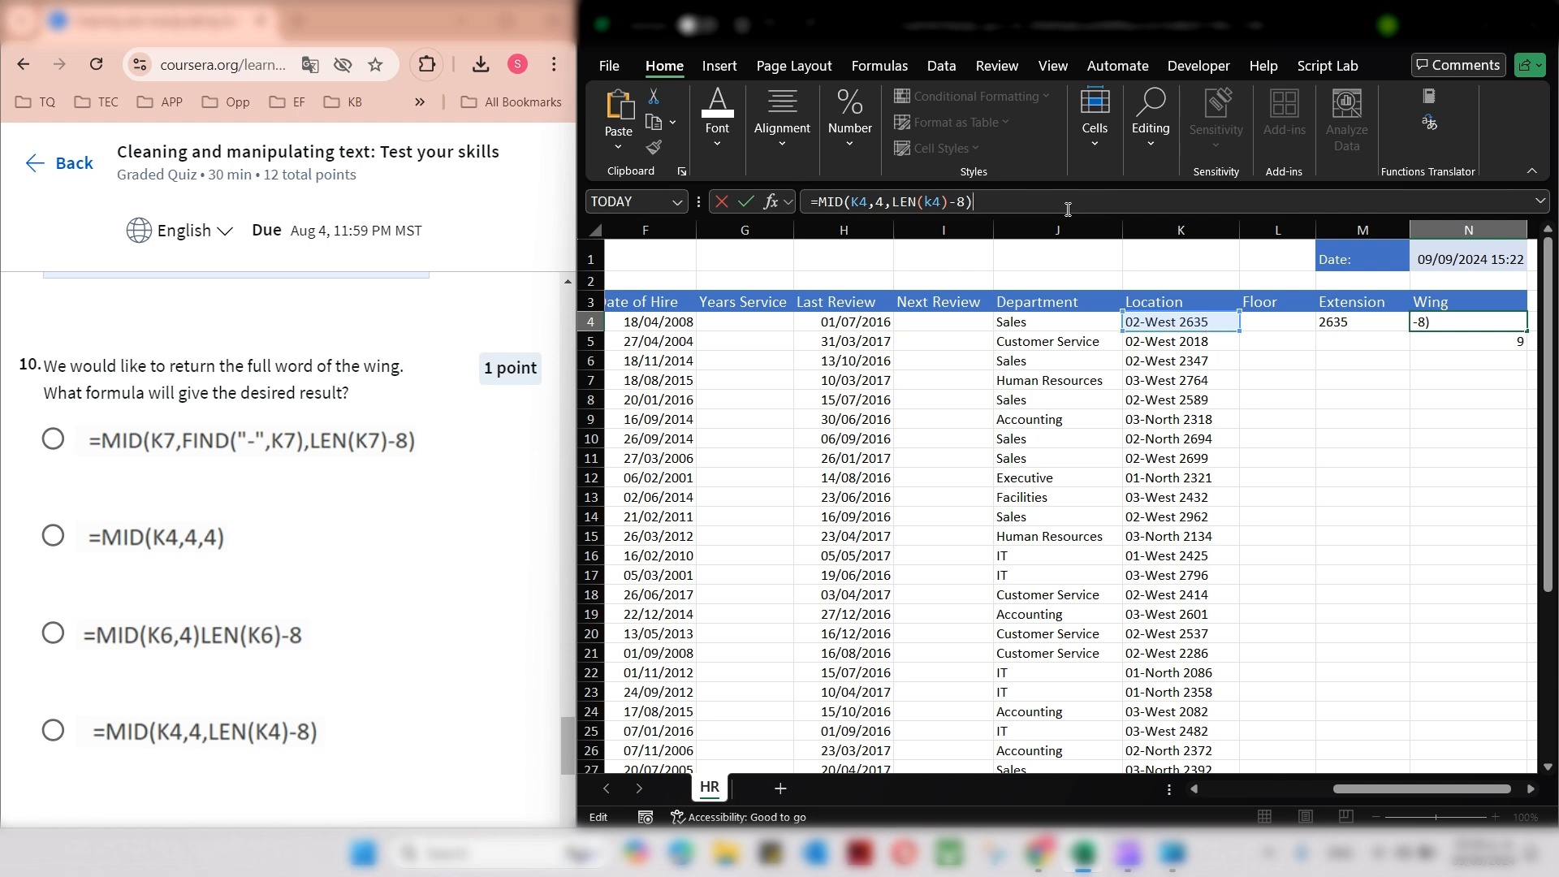
key("Return")
Fill the N4 wing formula down the whole Wing column.
left_click(1470, 318)
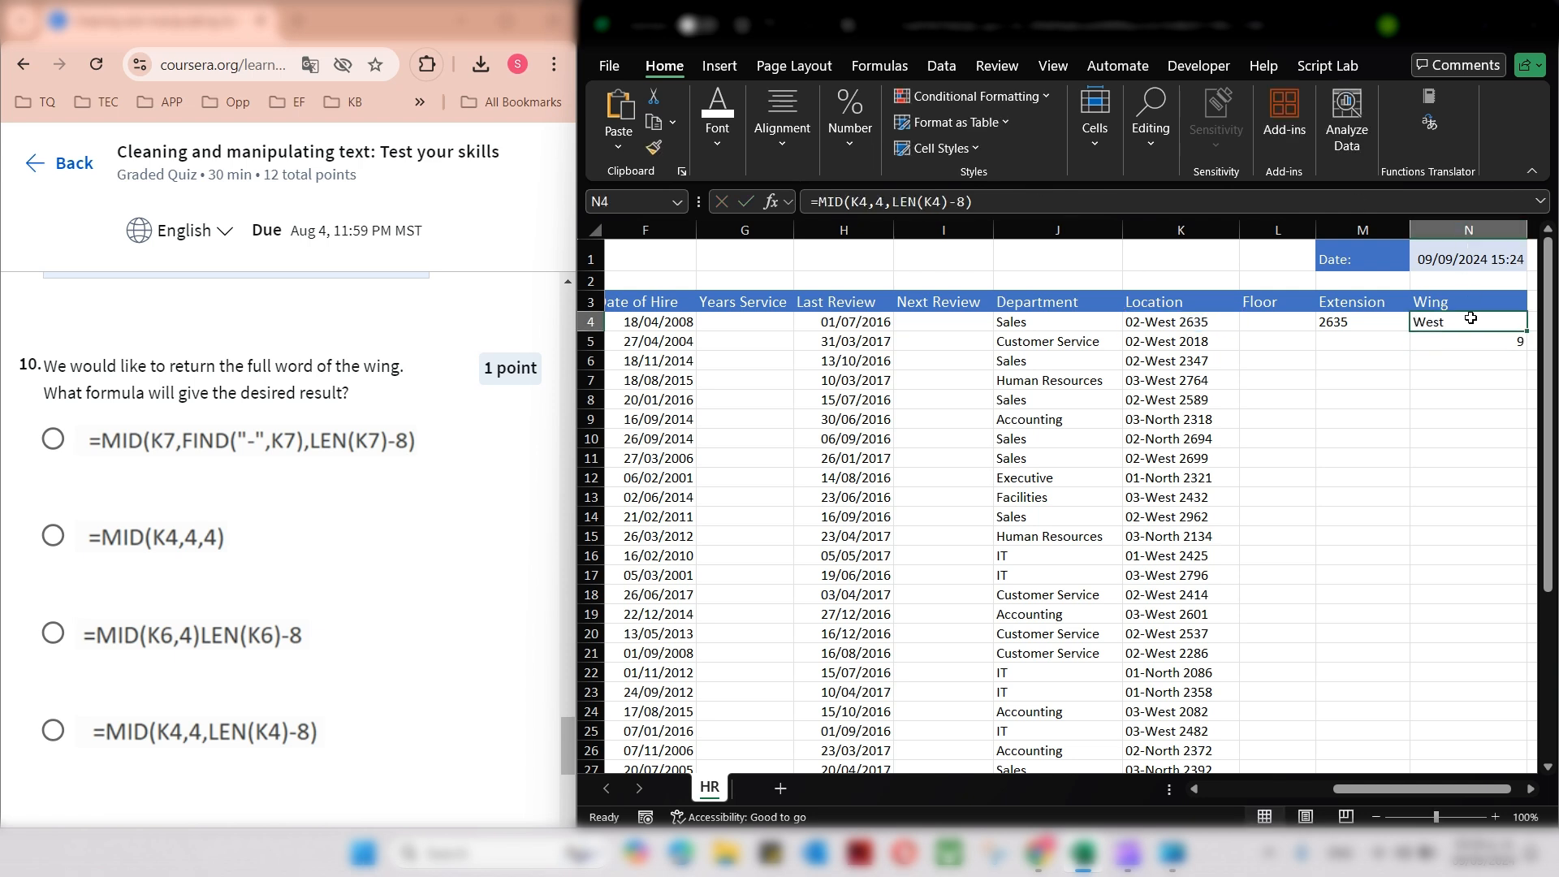
left_click_drag(1527, 329, 1526, 349)
double_click(1526, 351)
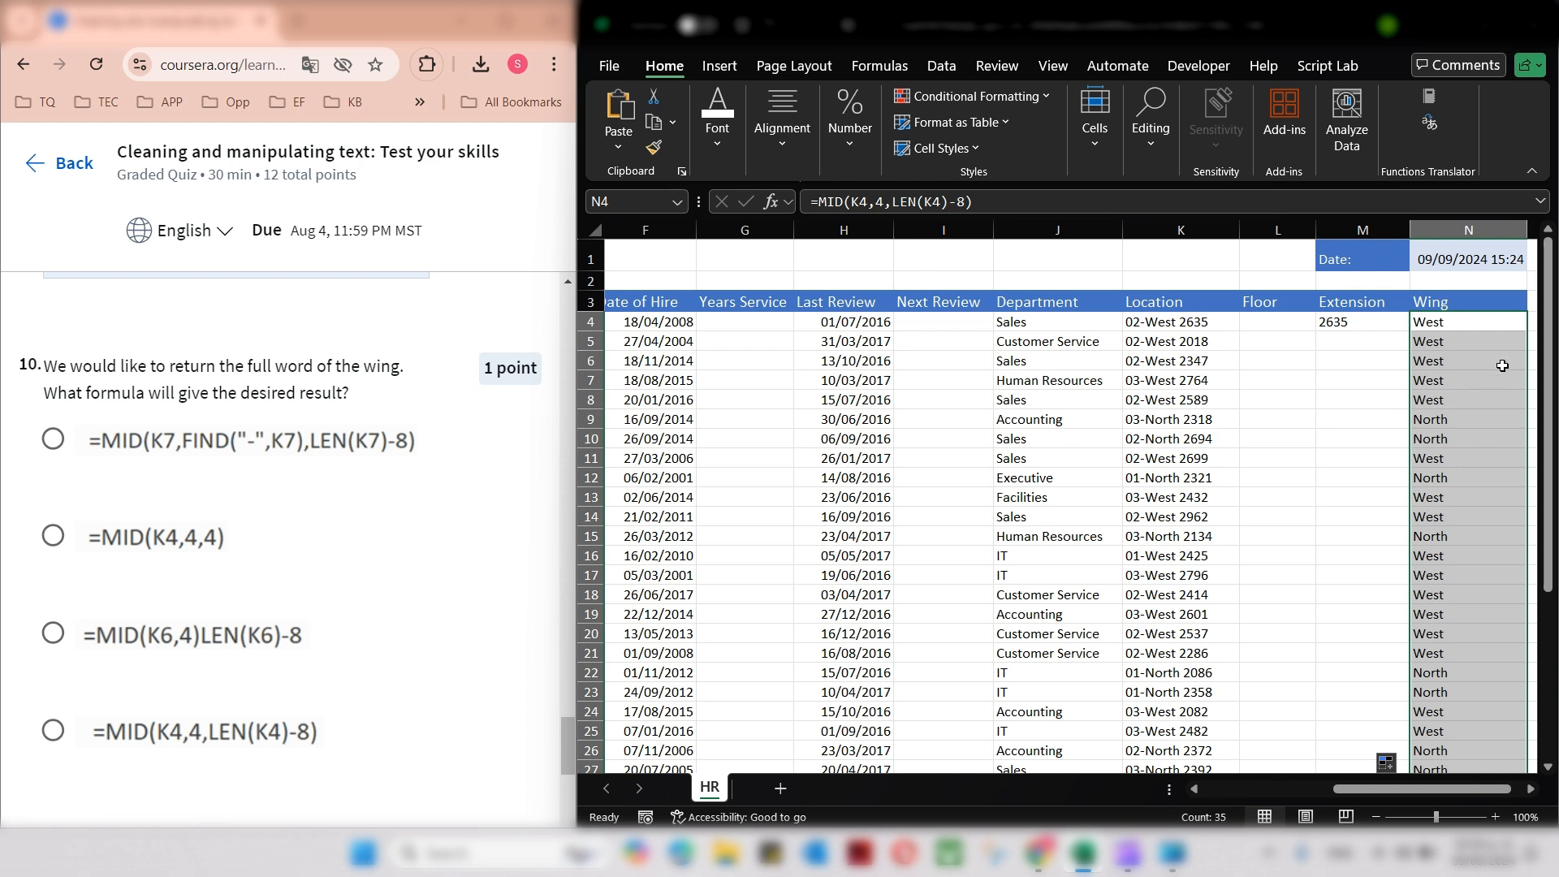
Check the N4 formula and answer quiz question 10 with =MID(K4,4,LEN(K4)-8).
left_click(1425, 323)
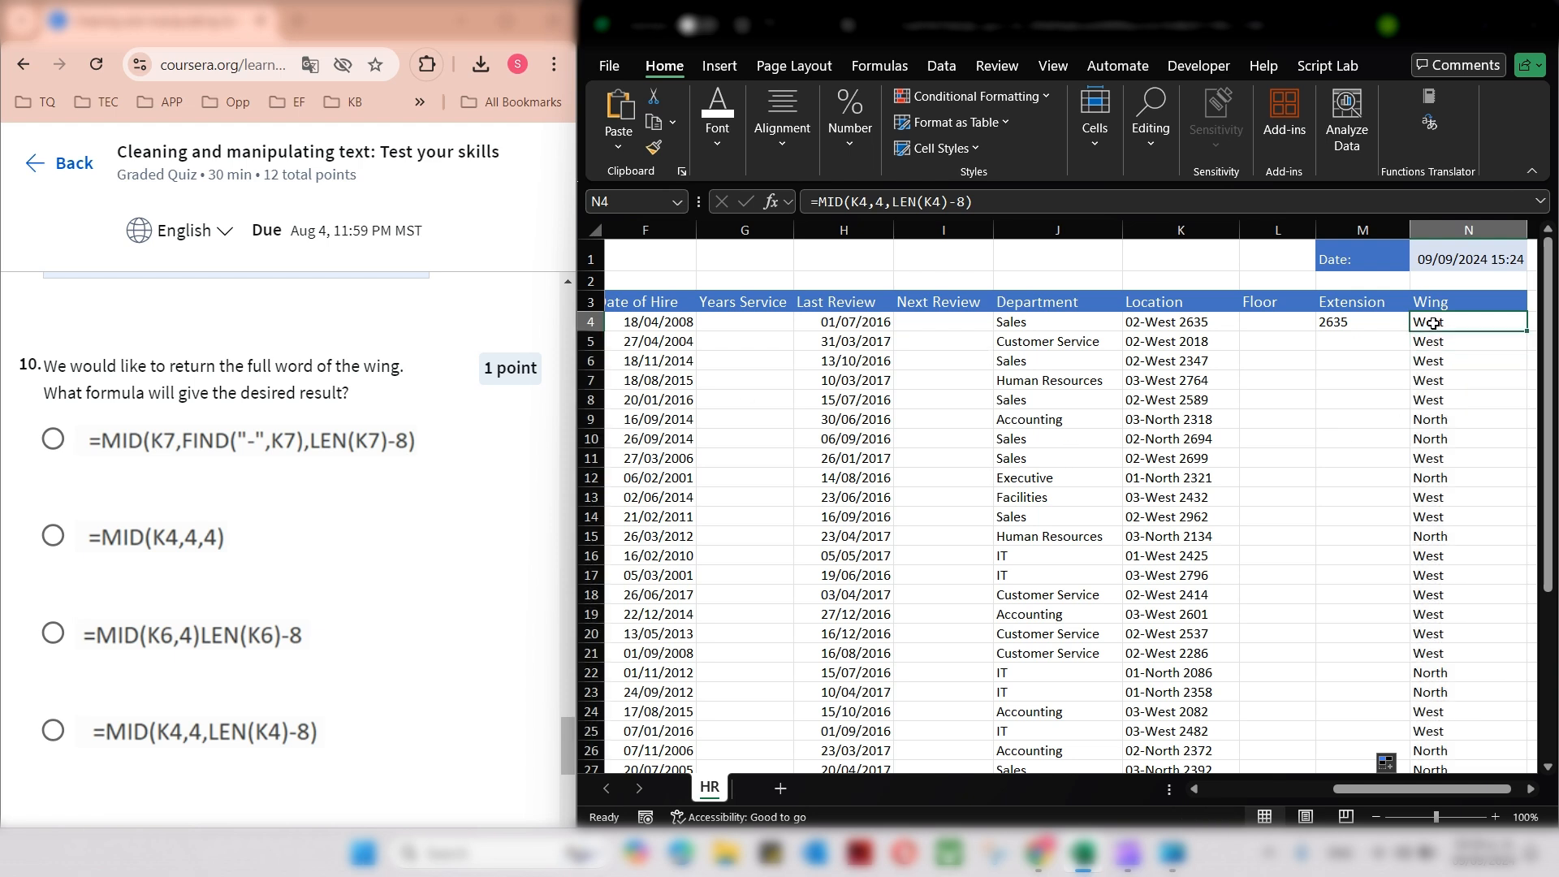
left_click(390, 453)
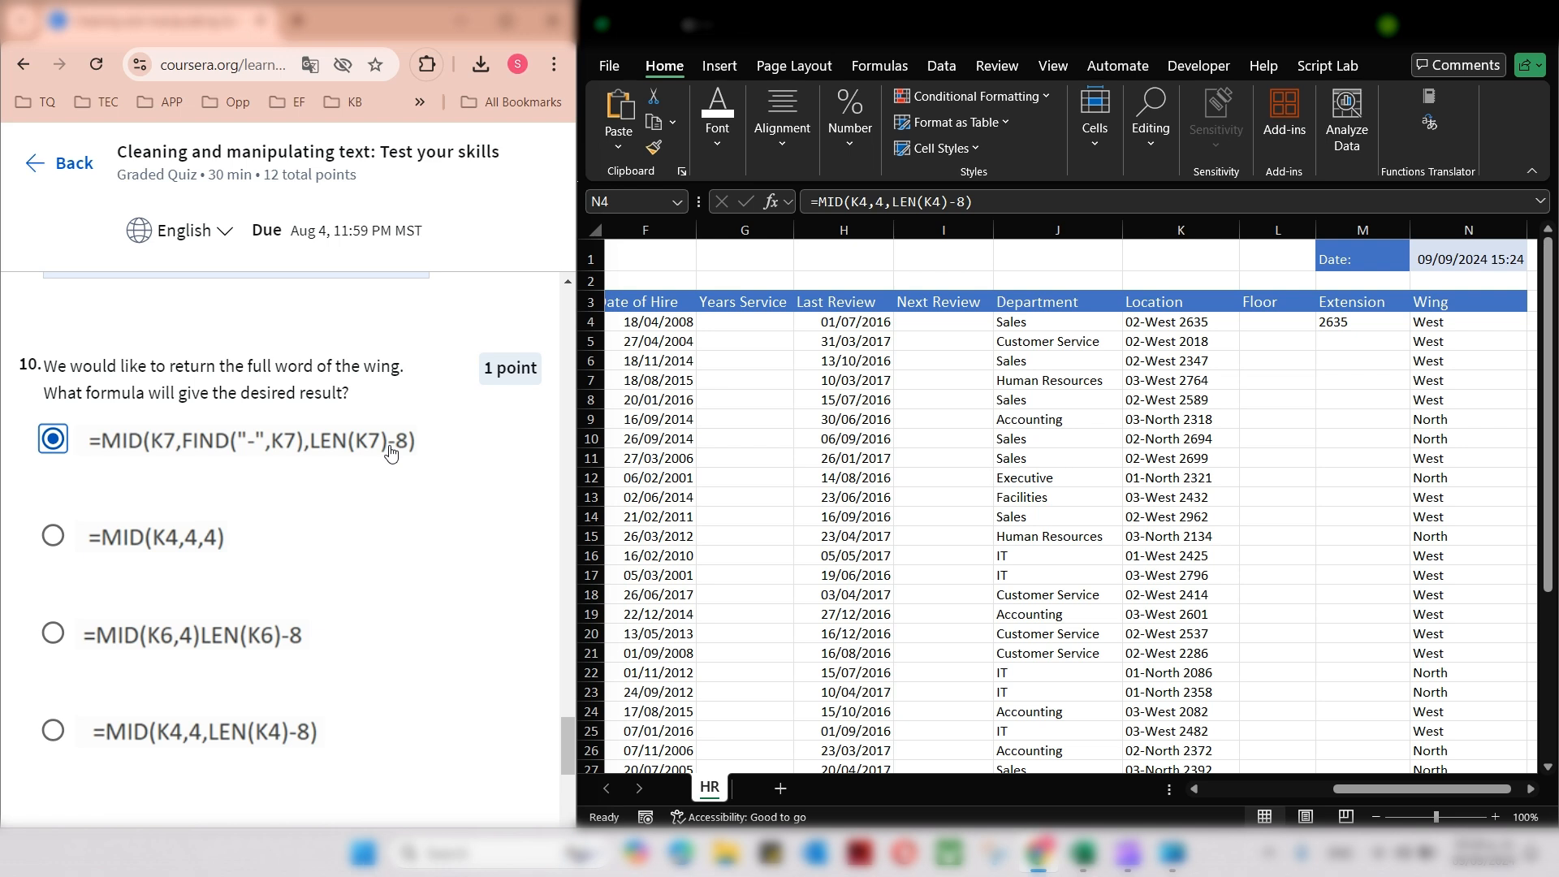
scroll(391, 453, "down", 1)
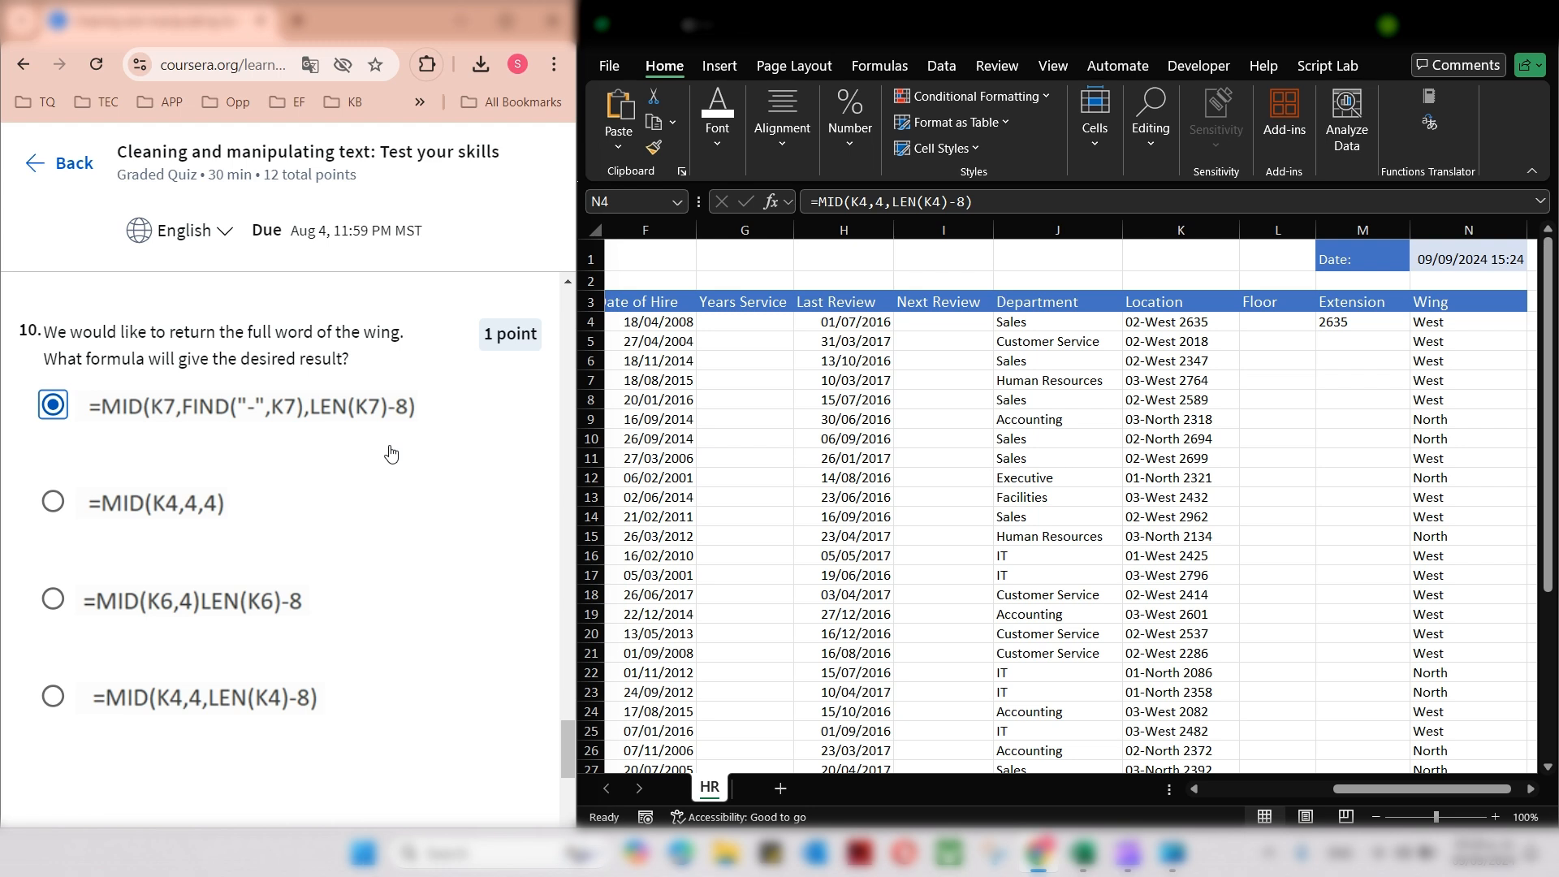
left_click(349, 695)
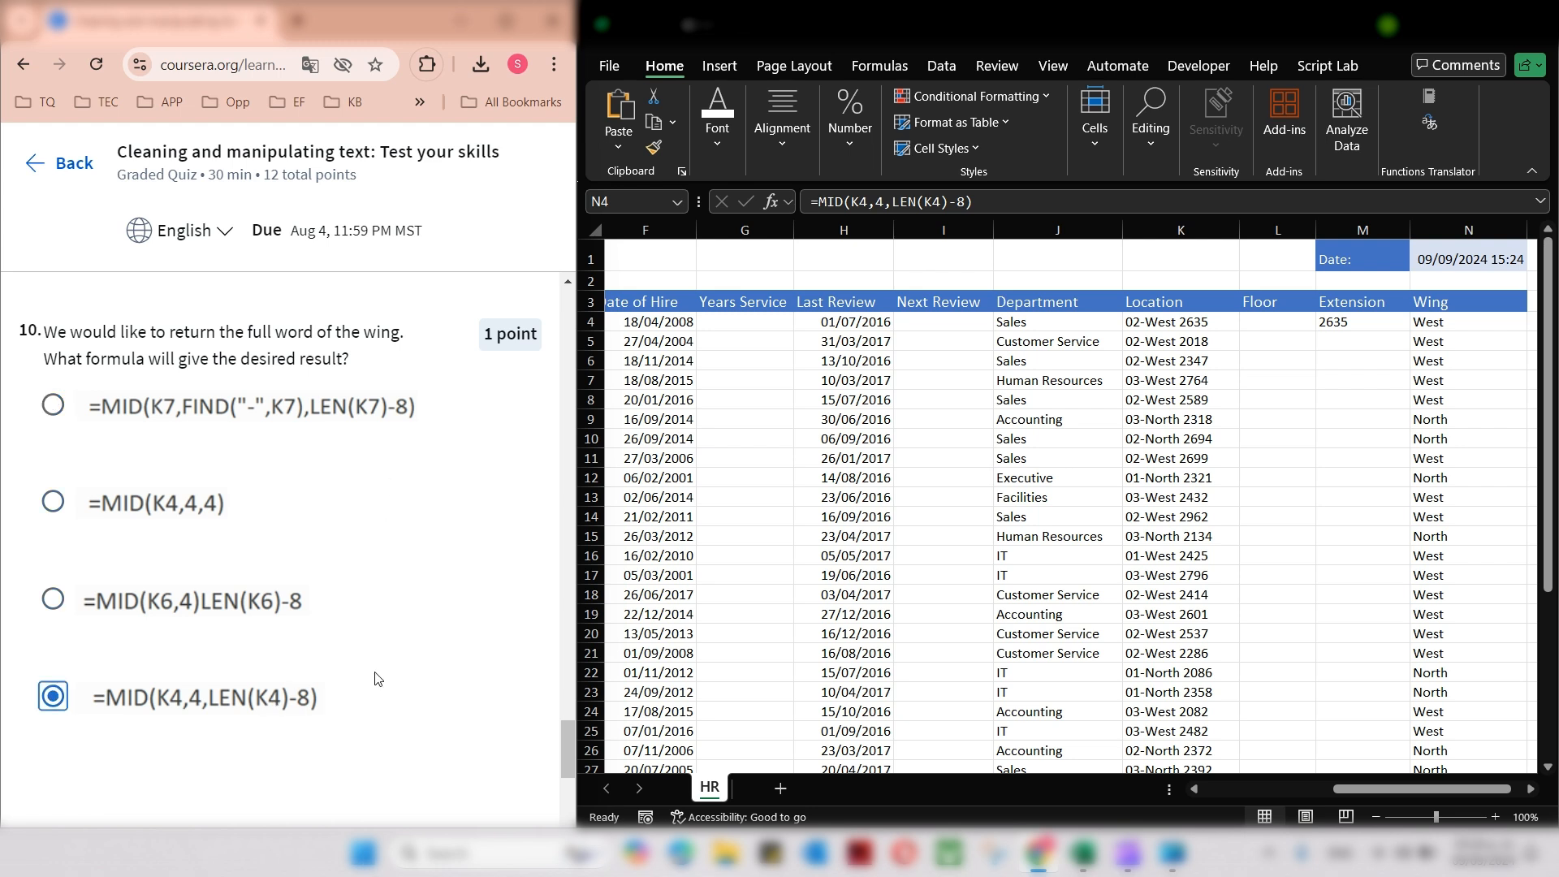
Fill the M4 extension formula down the whole Extension column.
scroll(376, 679, "down", 1)
scroll(376, 678, "up", 3)
scroll(376, 678, "down", 3)
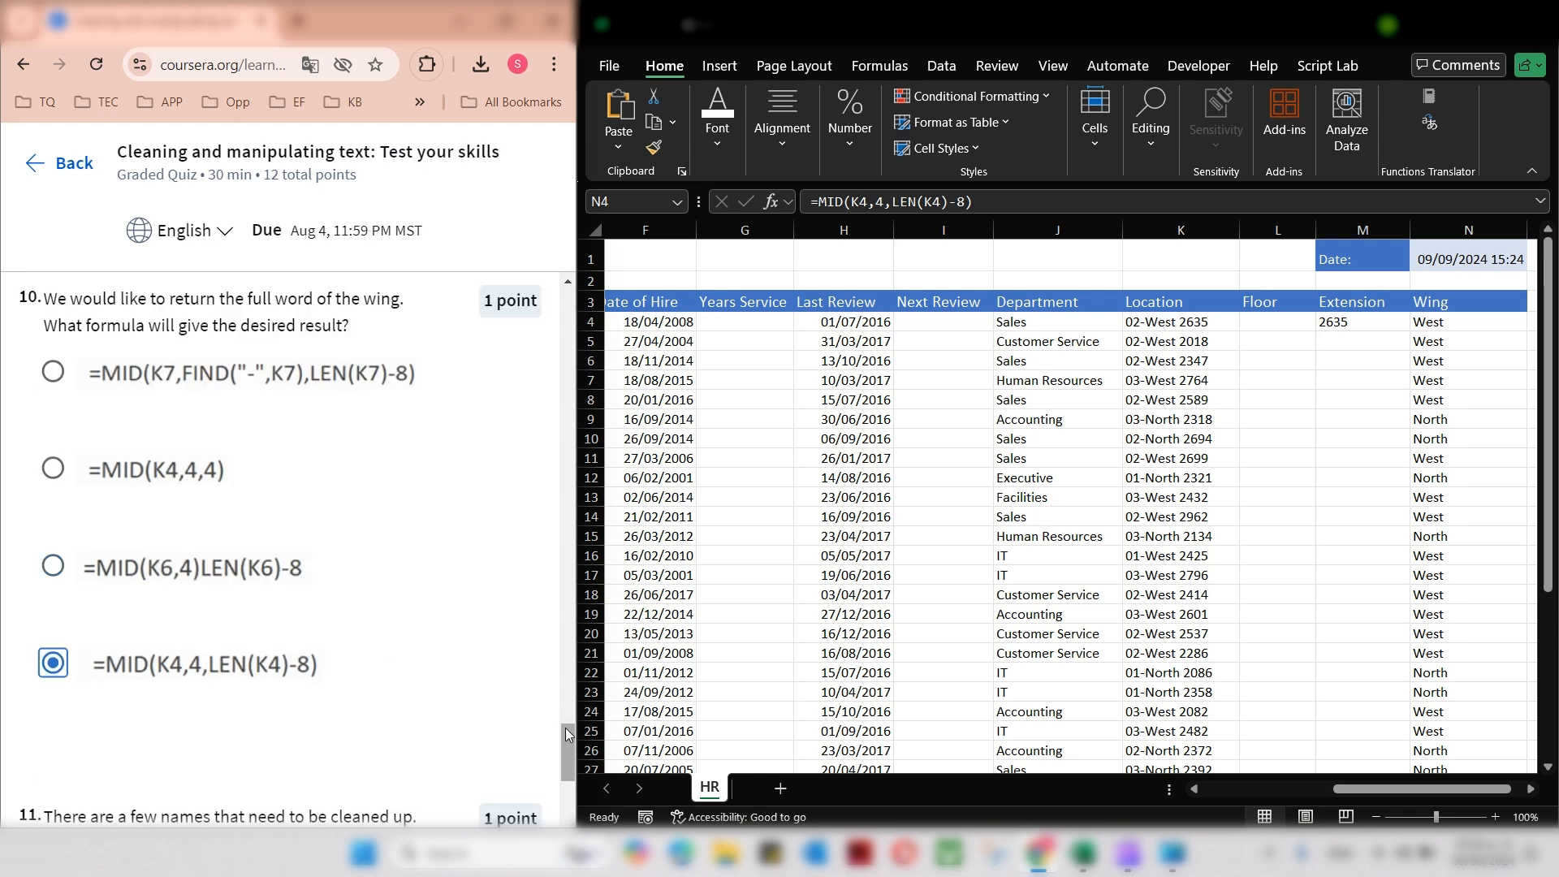
scroll(566, 734, "down", 5)
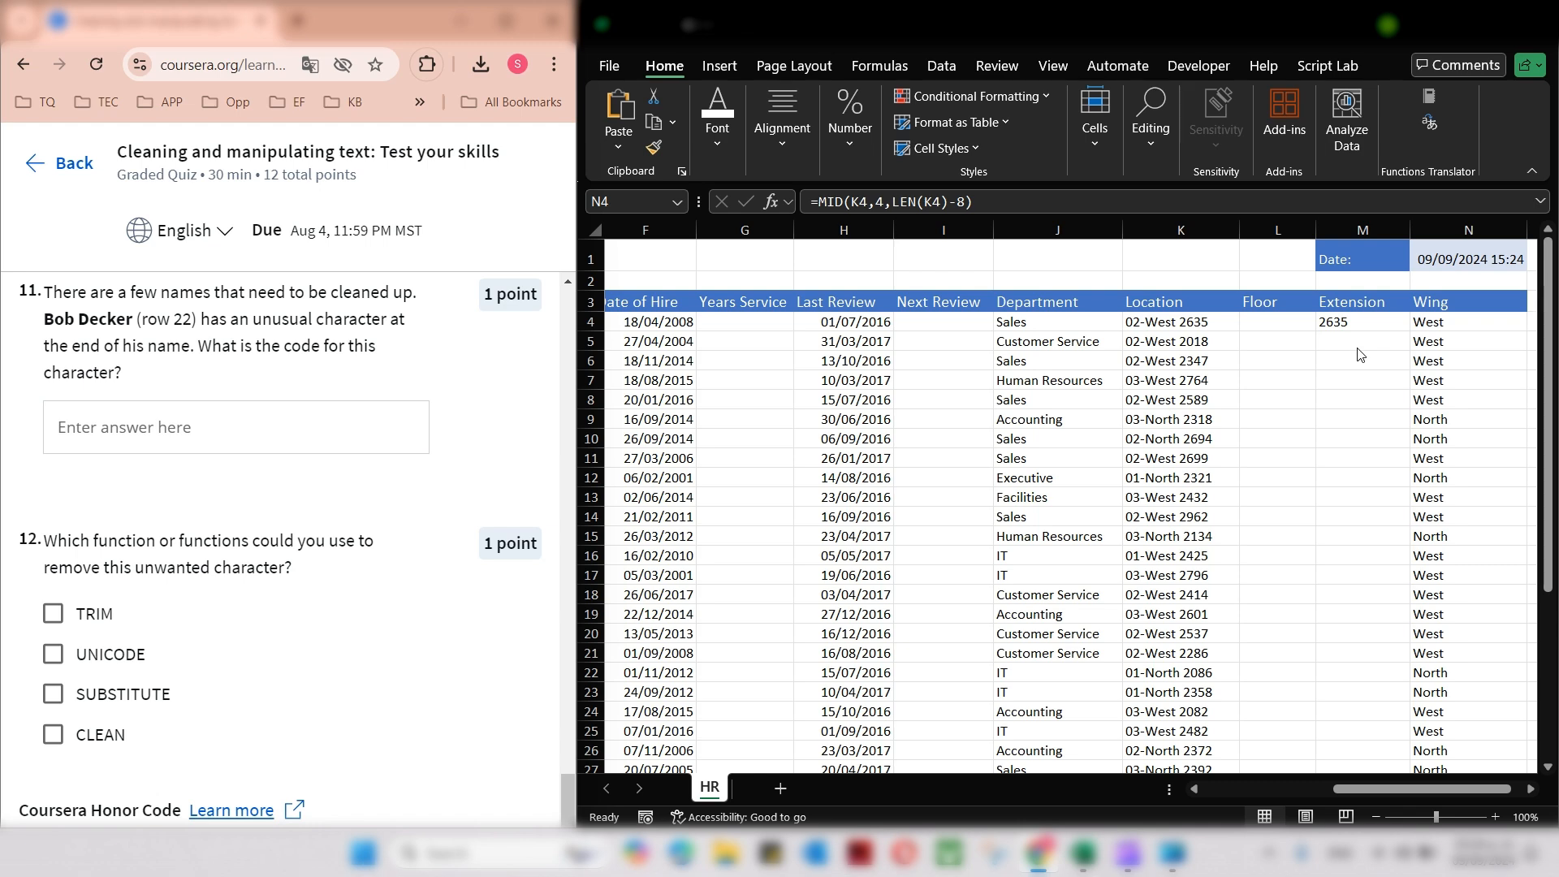
left_click(1372, 321)
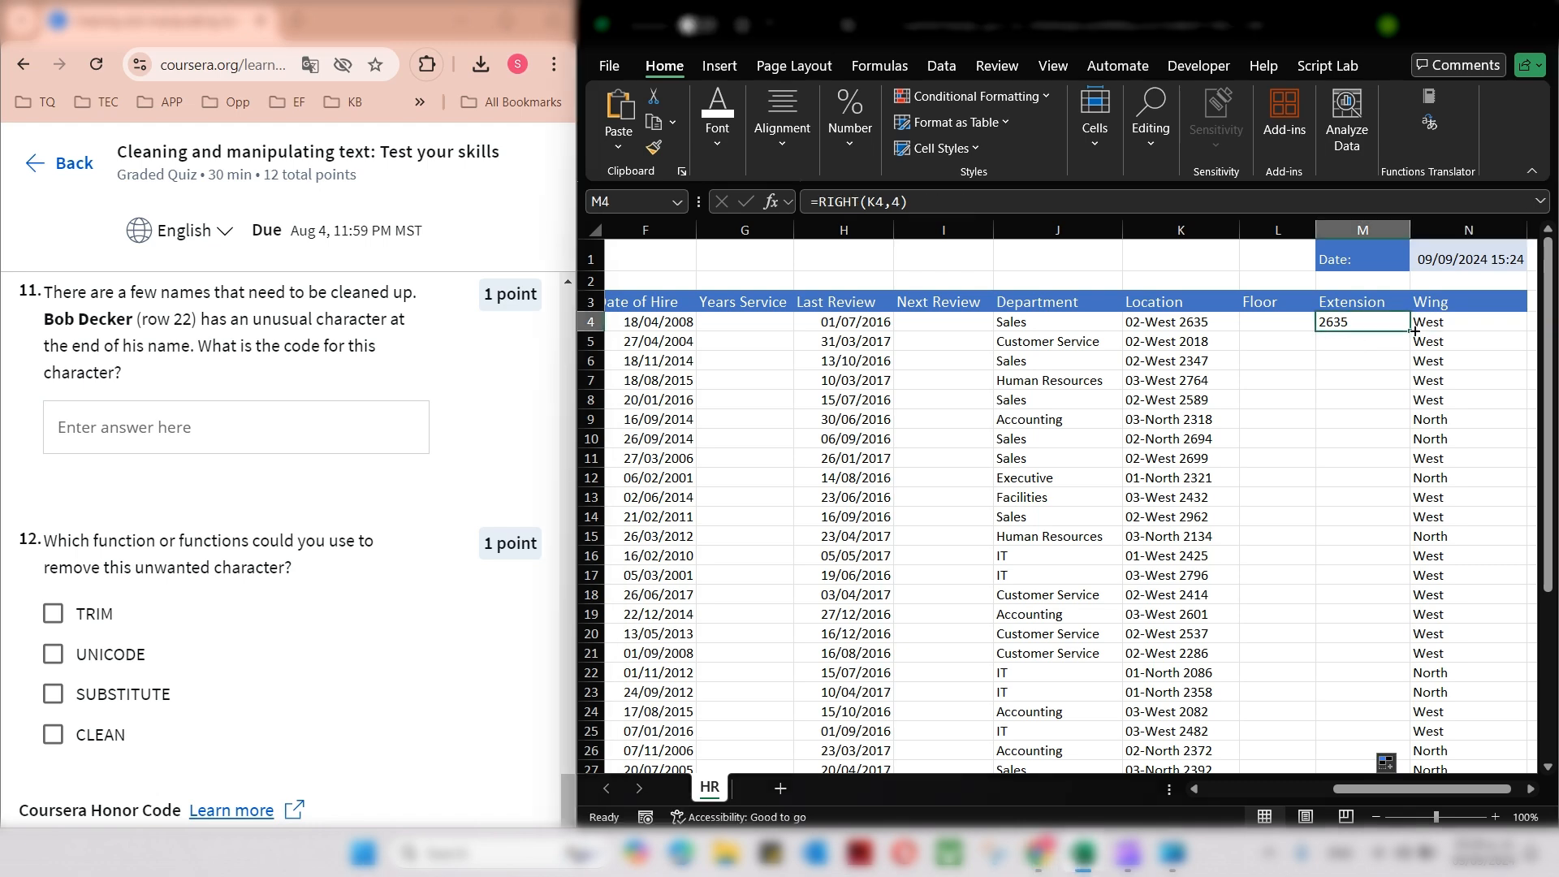
double_click(1414, 330)
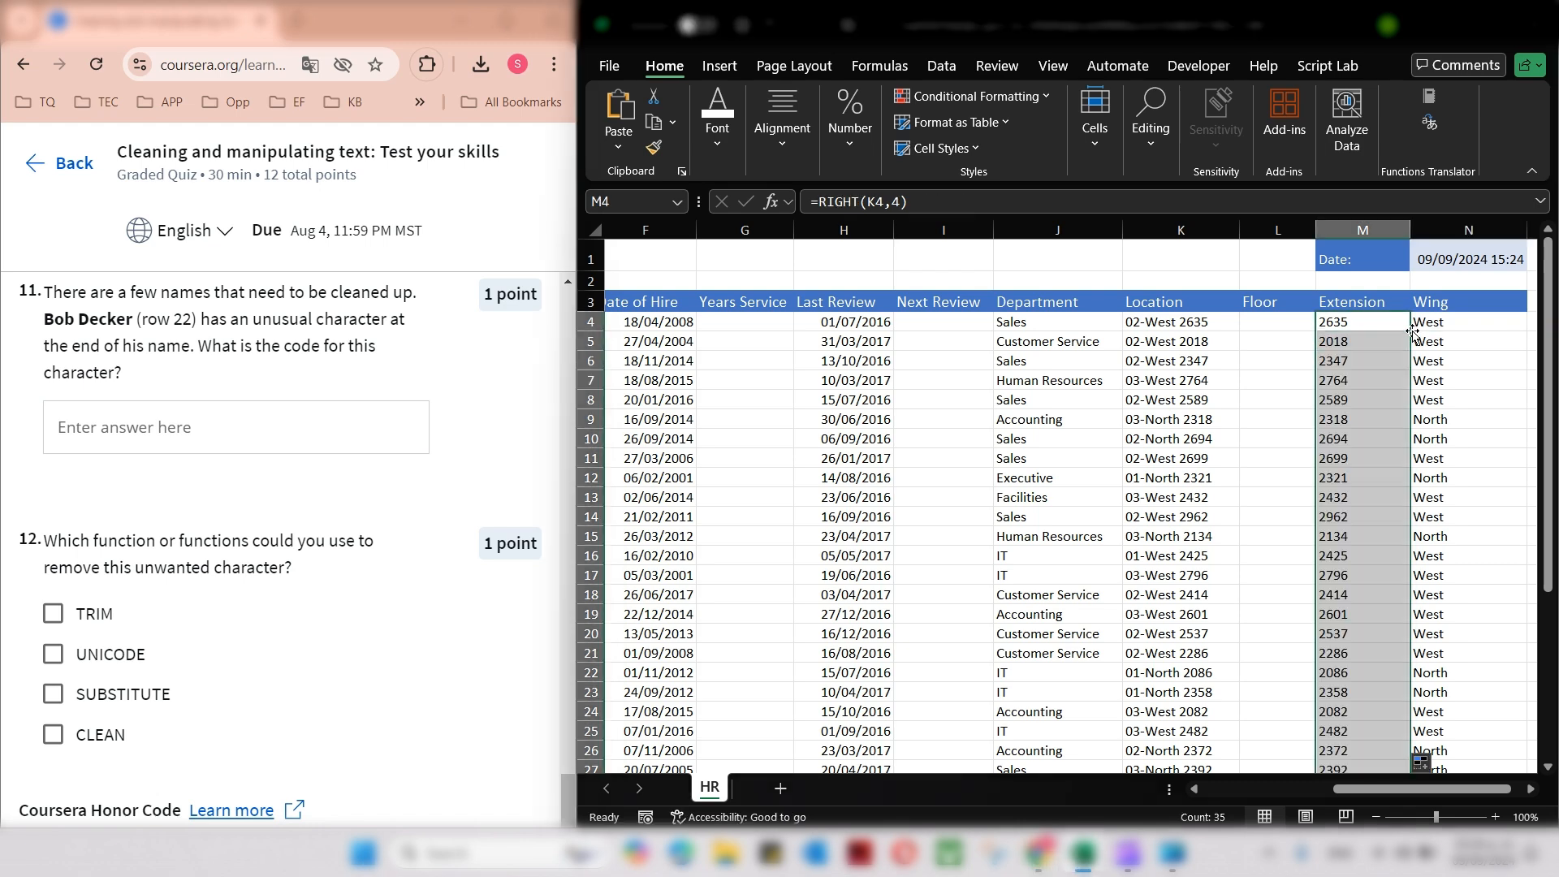
Enter a CODE formula in L22 that refers to the Location value in K22.
left_click(633, 667)
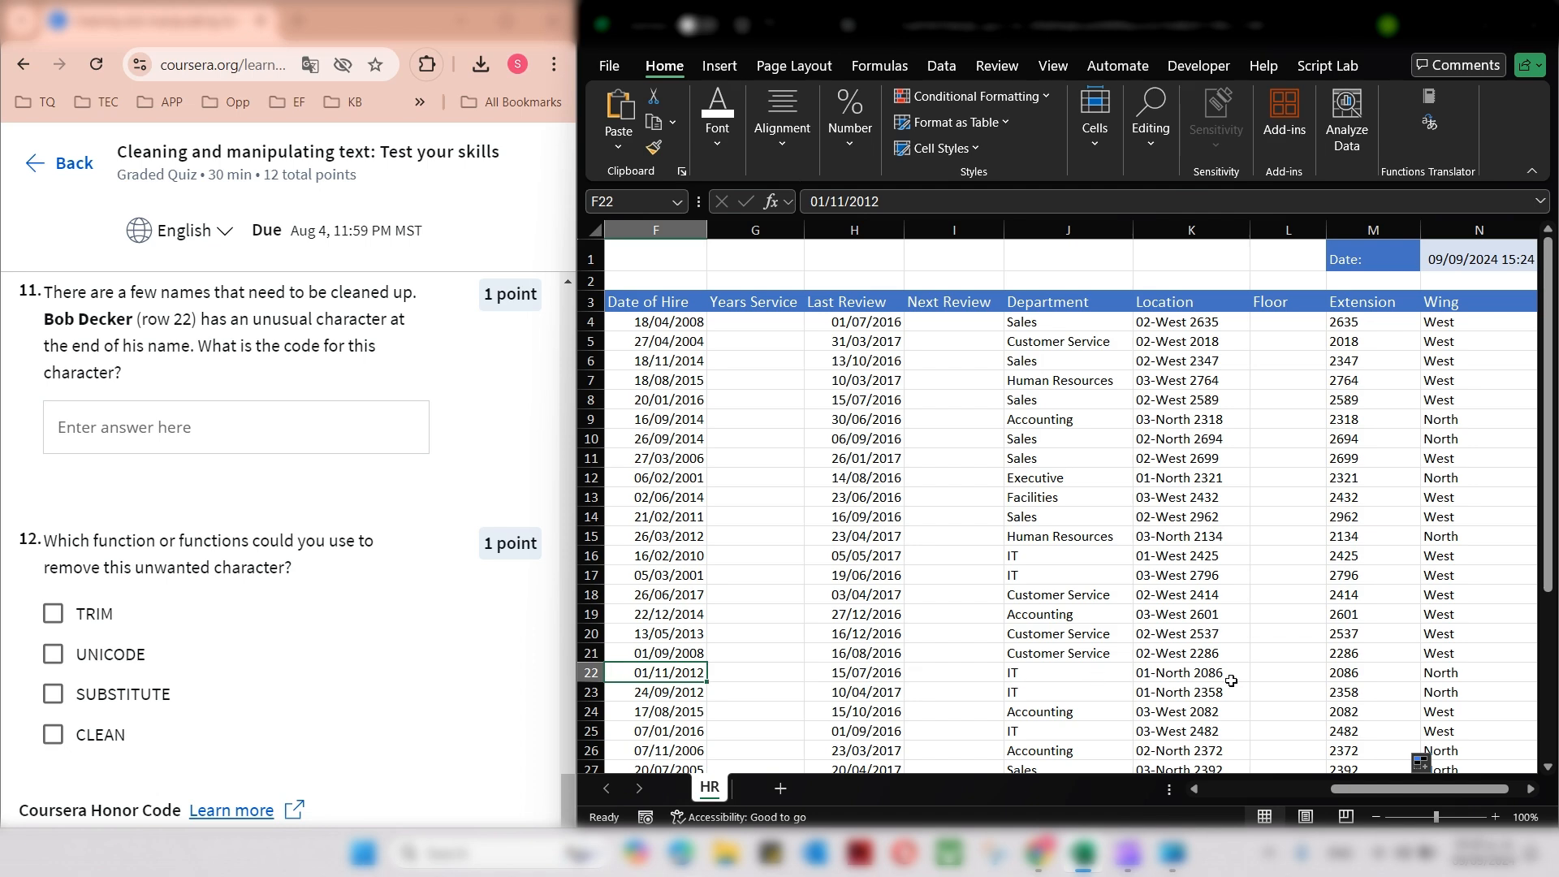
mouse_move(575, 674)
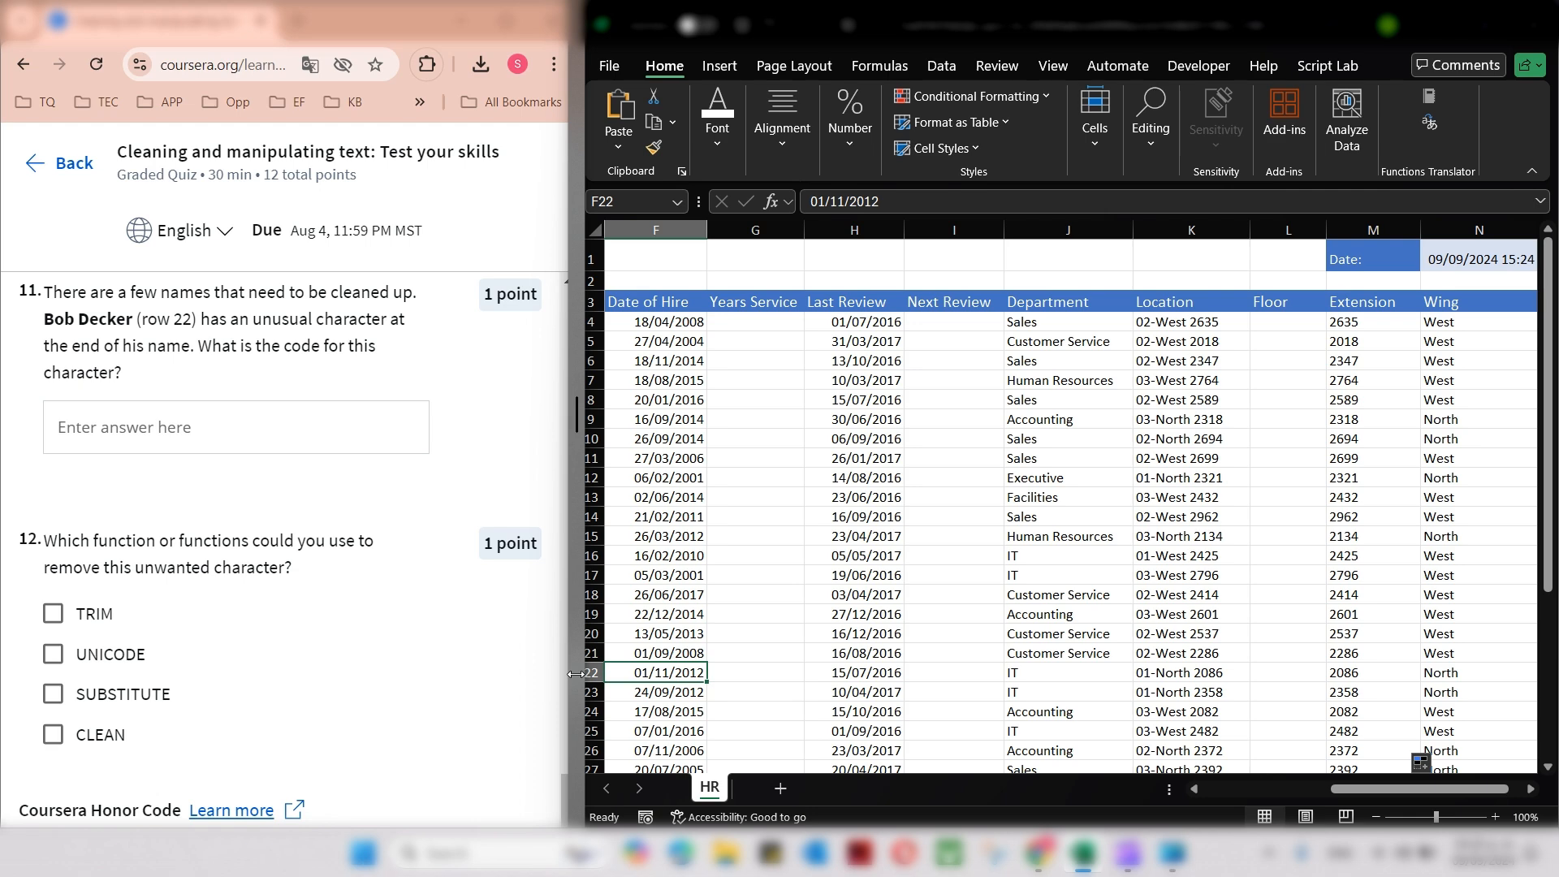
left_click(1260, 675)
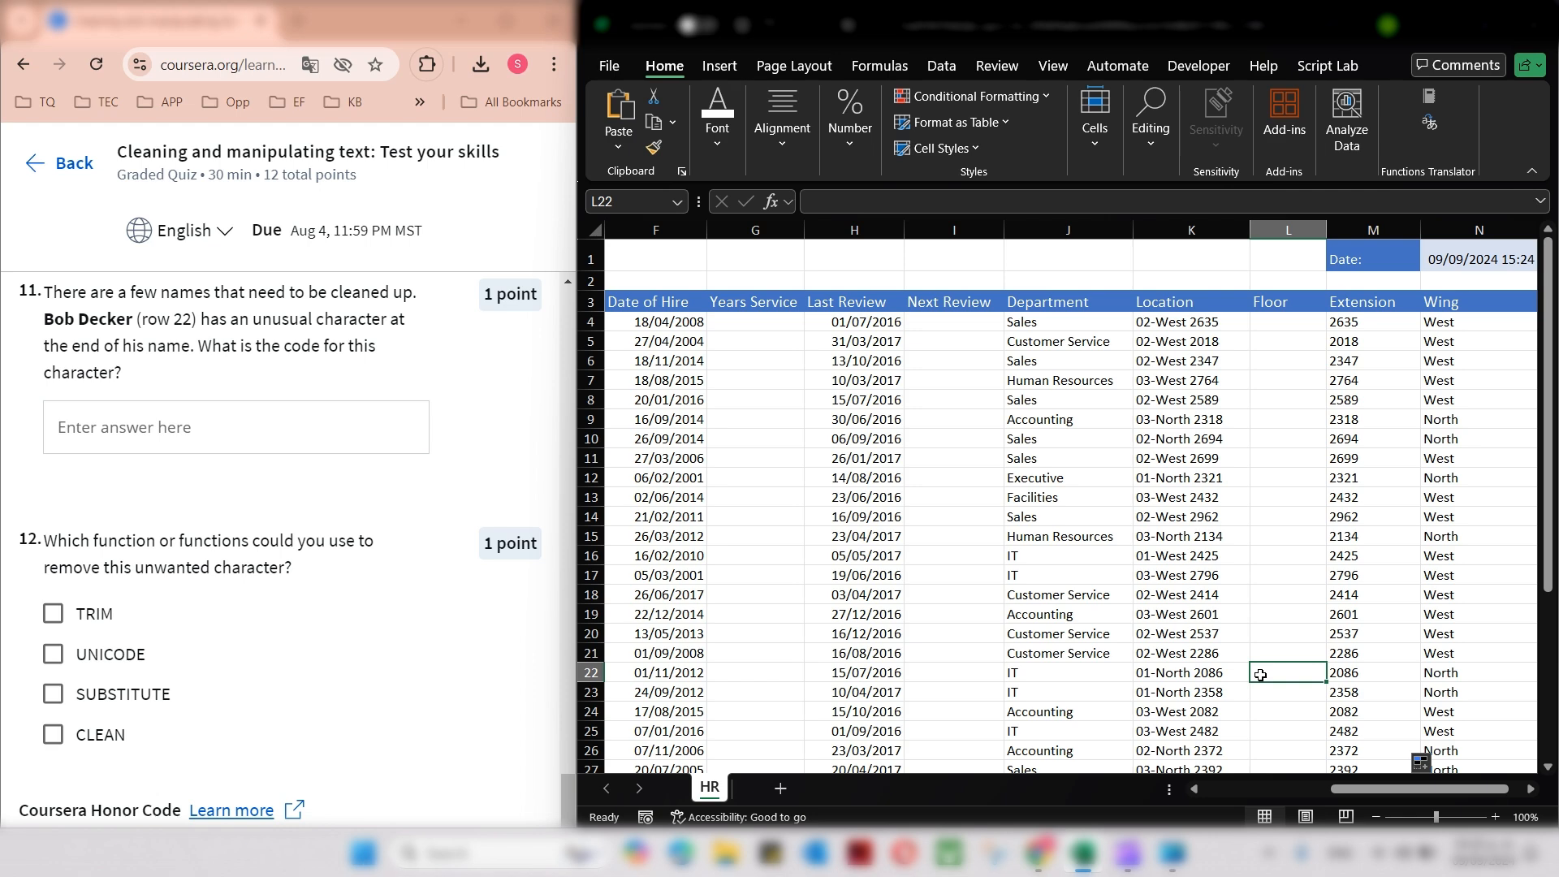
type("=code")
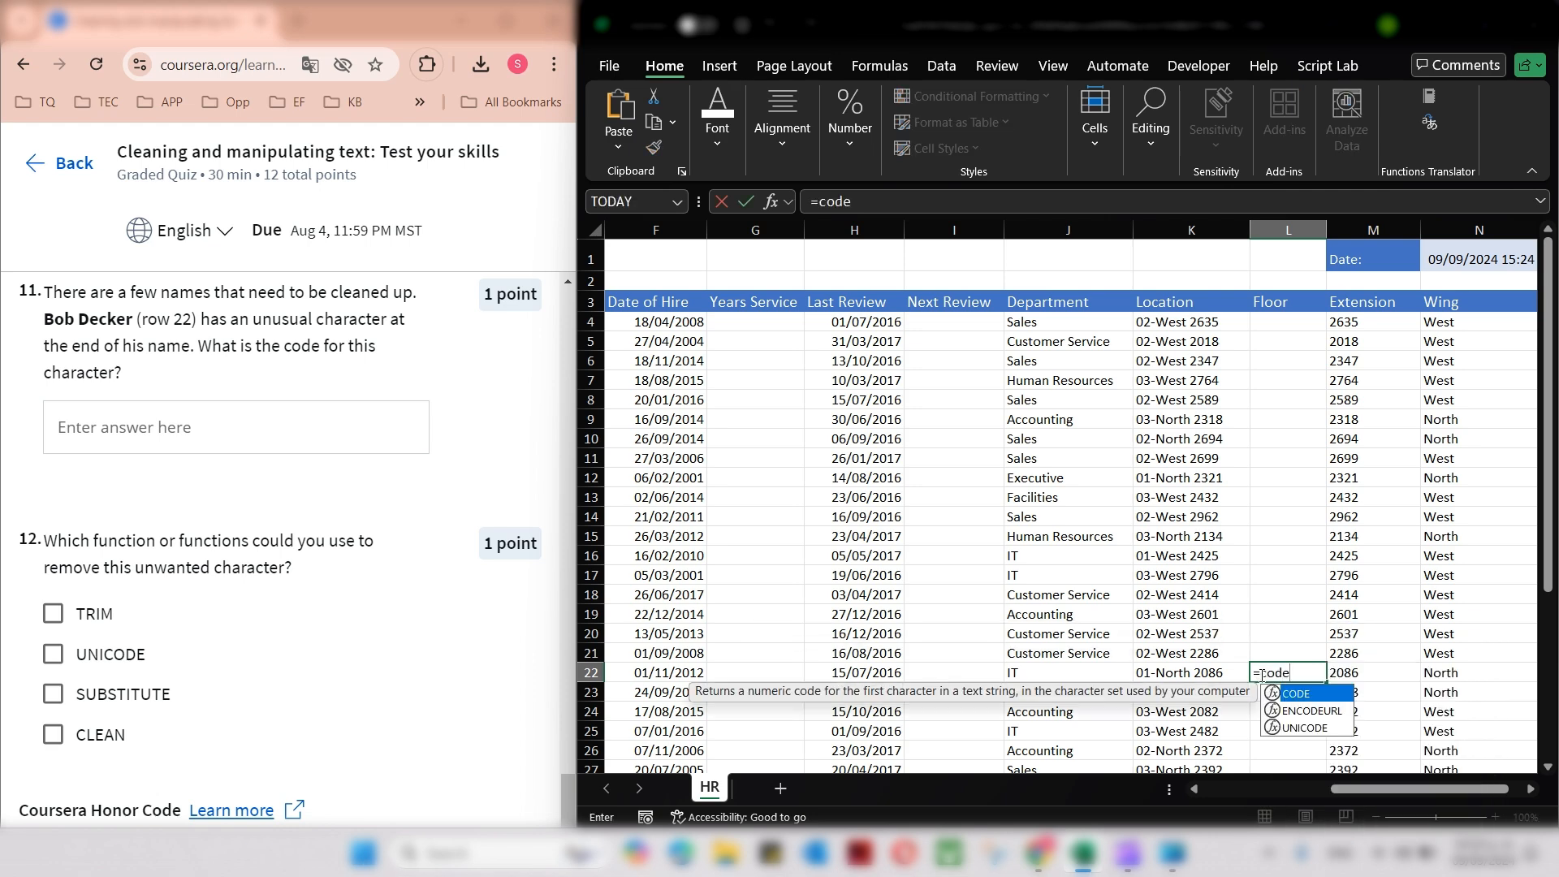
key("Tab")
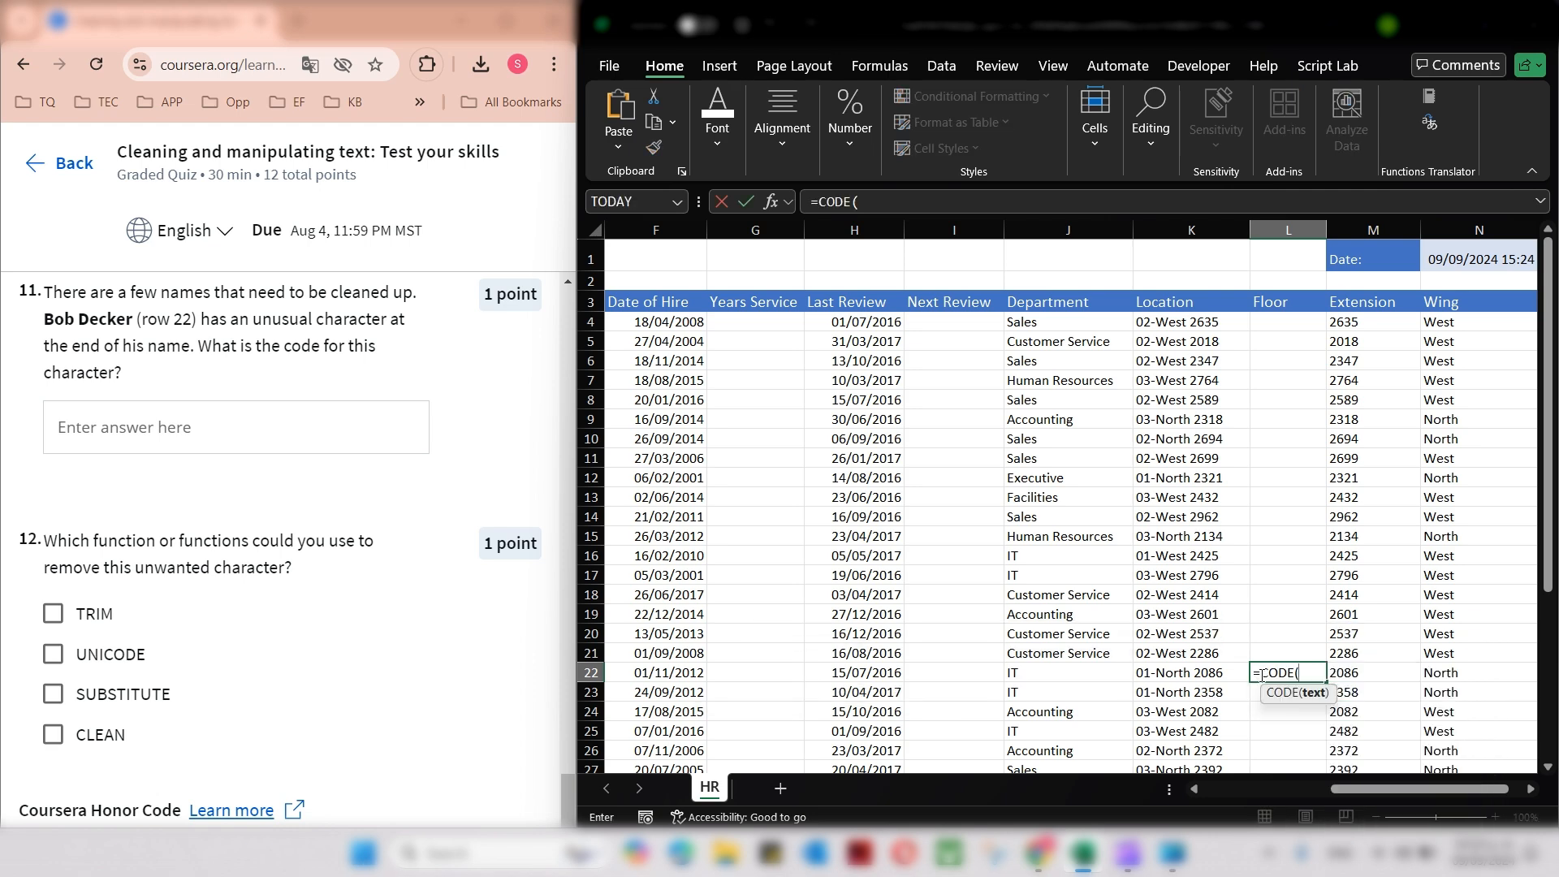
left_click(1190, 673)
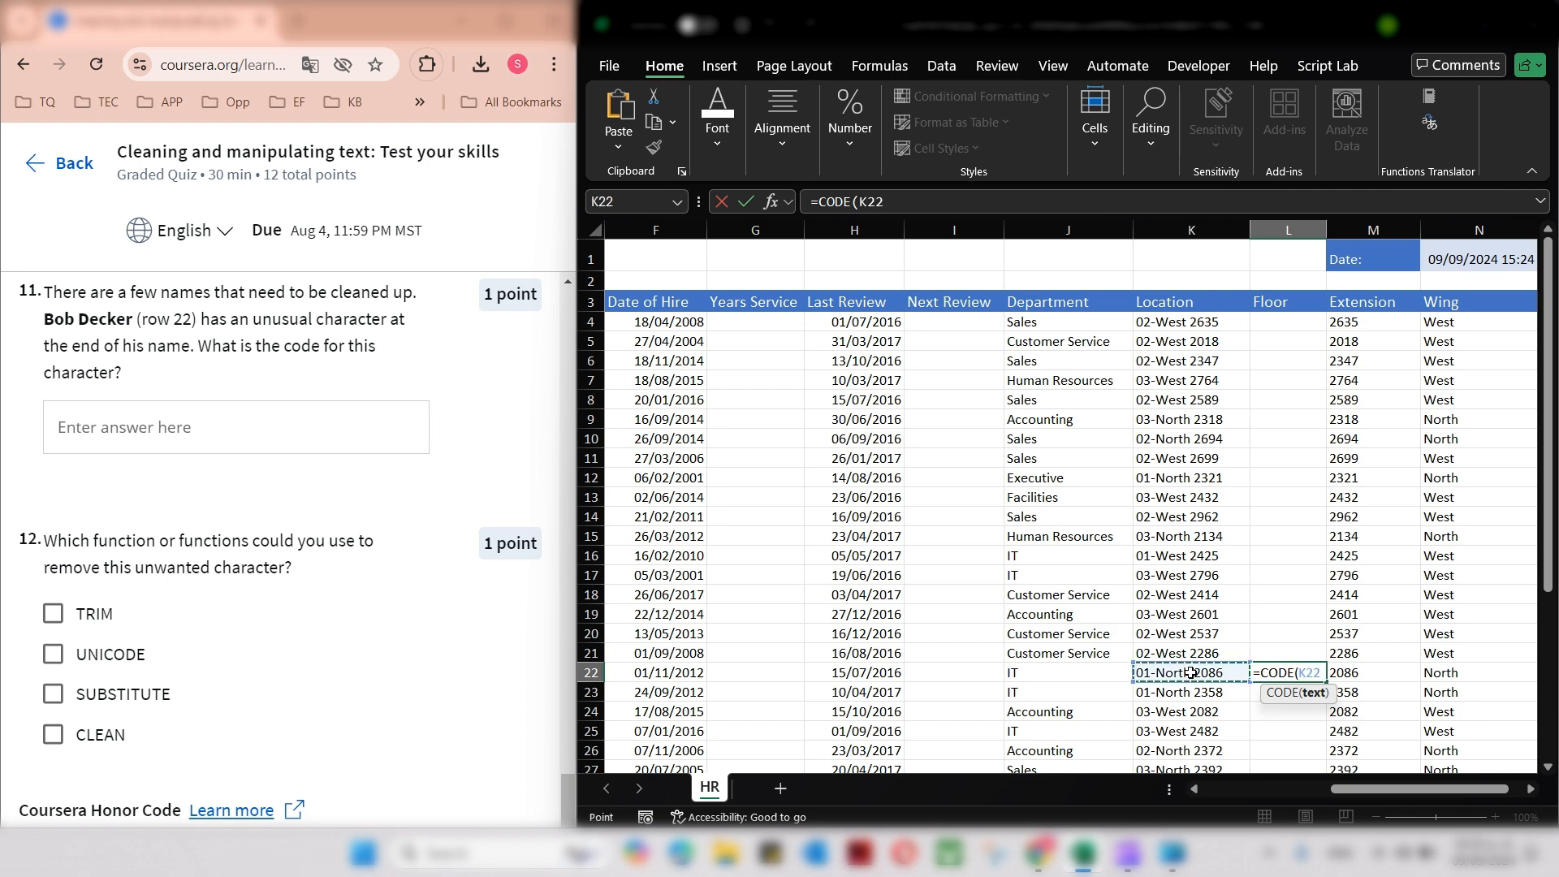
left_click(1299, 675)
type("reigh")
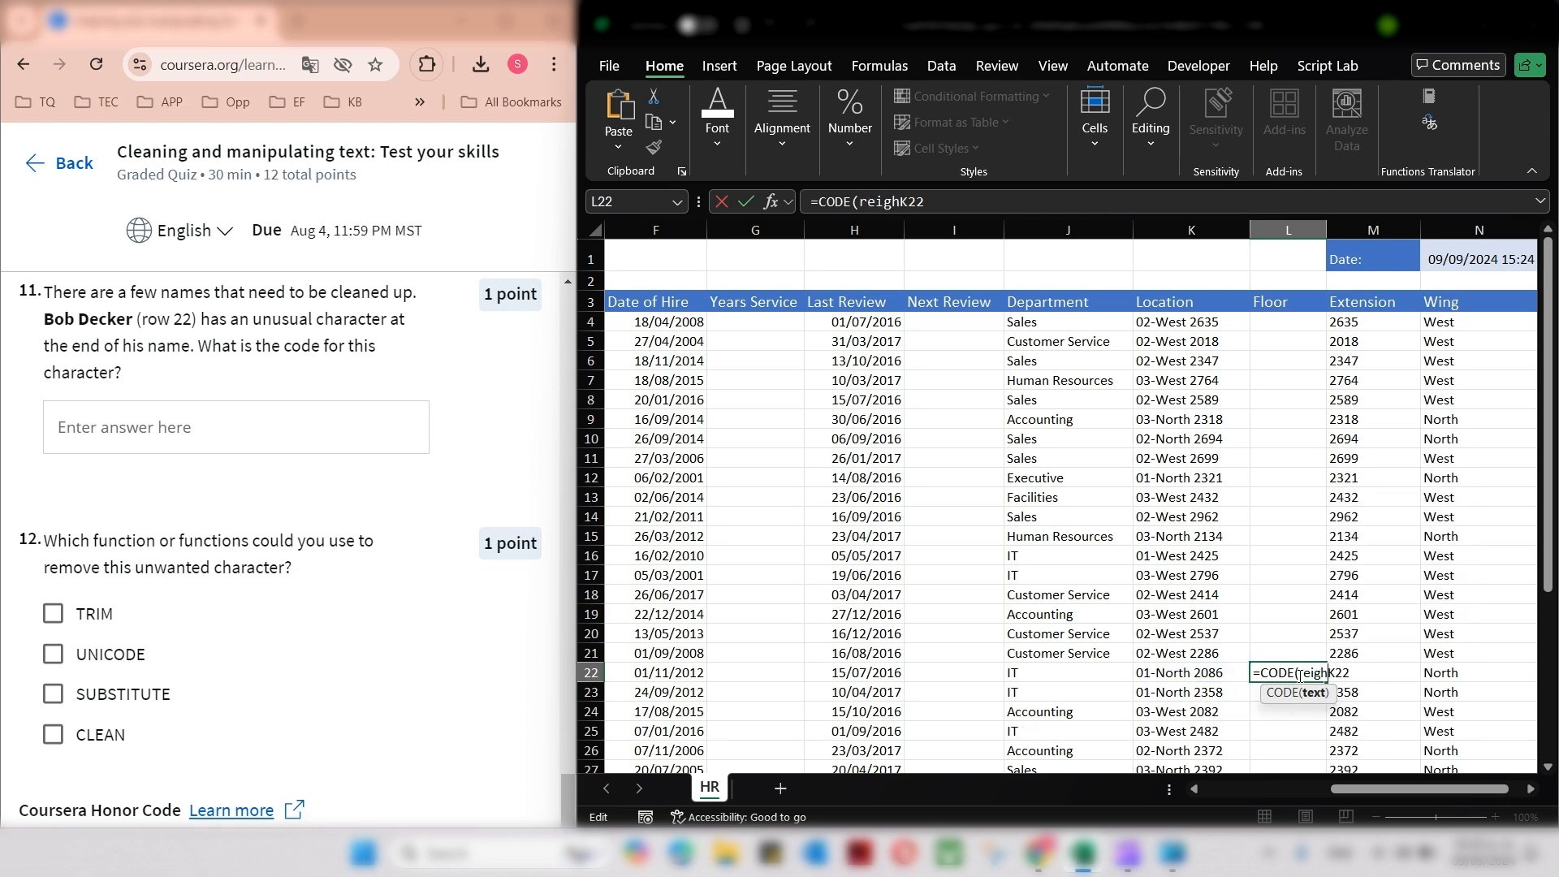
key("Tab")
left_click(1298, 675)
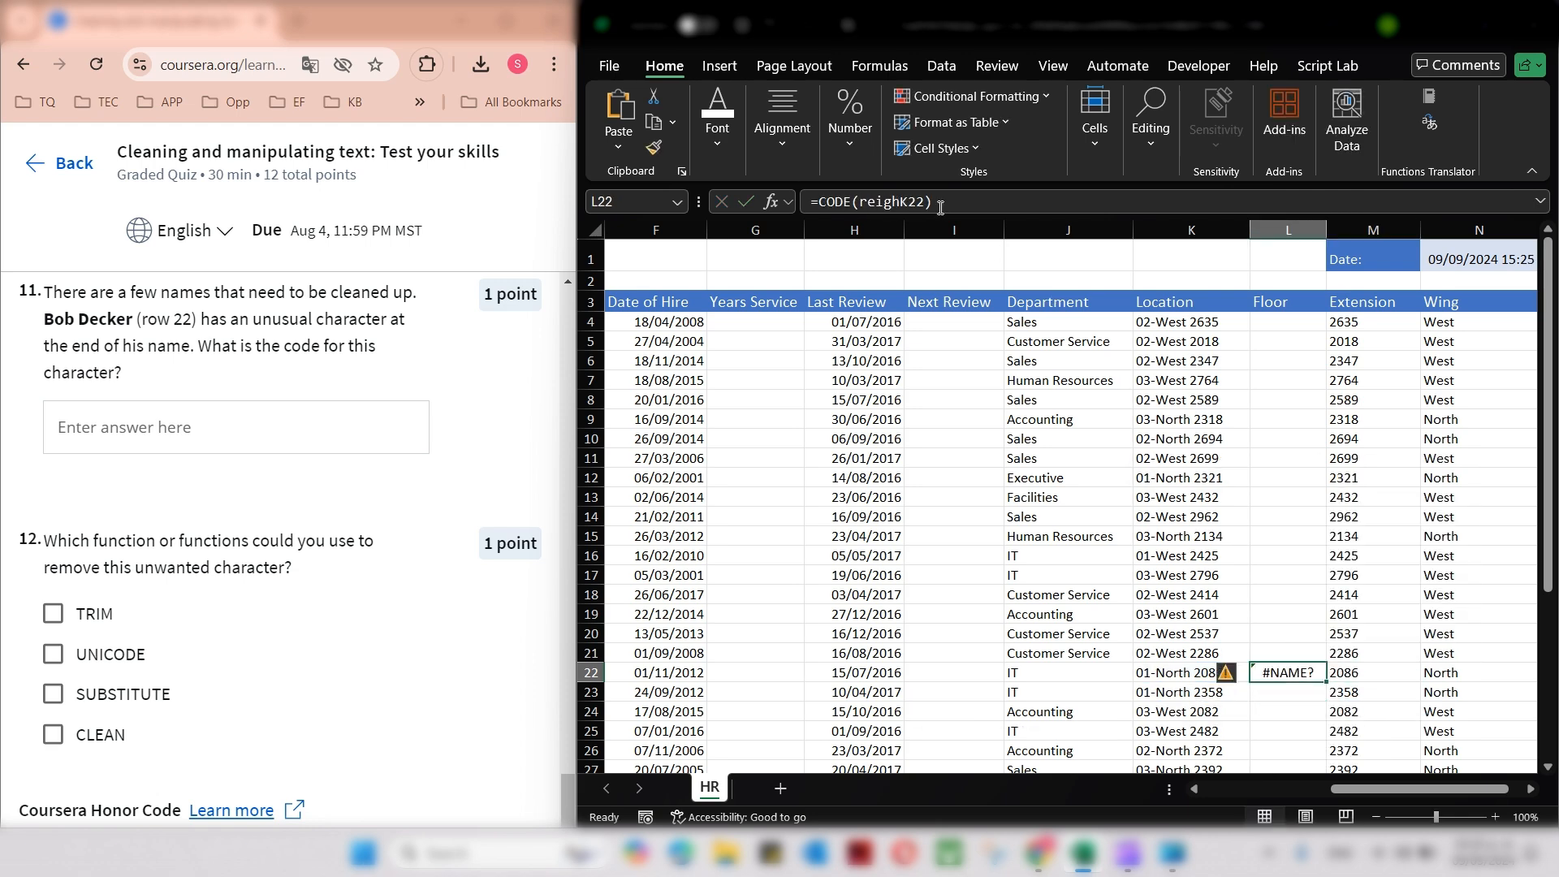
Correct the L22 formula to =CODE(RIGHT(K22,1)) so it tests only the last character.
left_click(901, 203)
key("BackSpace")
key("BackSpace")
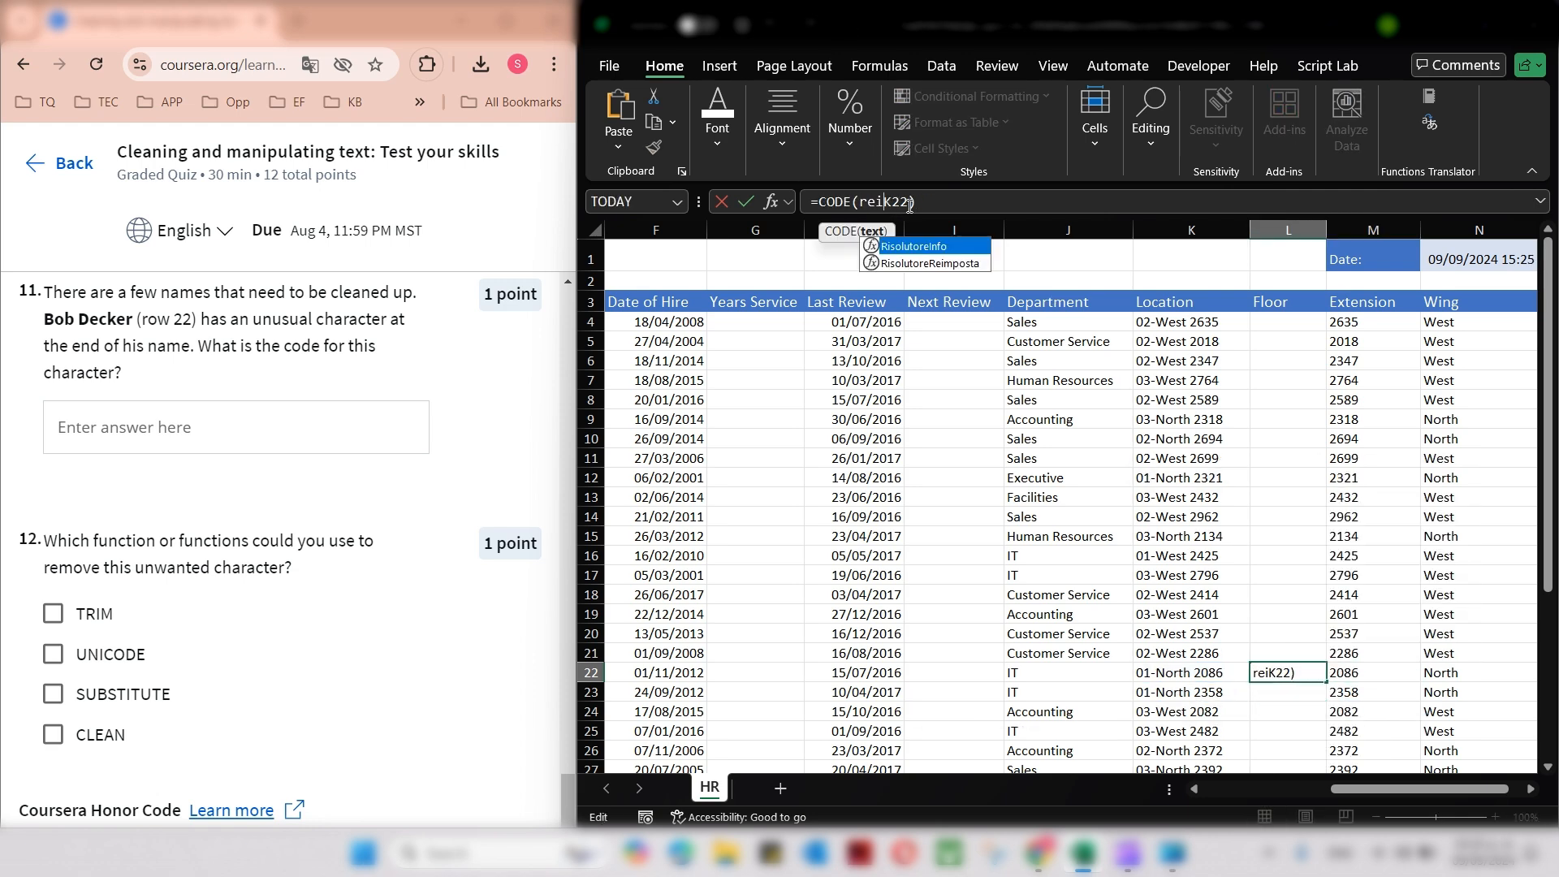
key("BackSpace")
key("BackSpace")
type("igh")
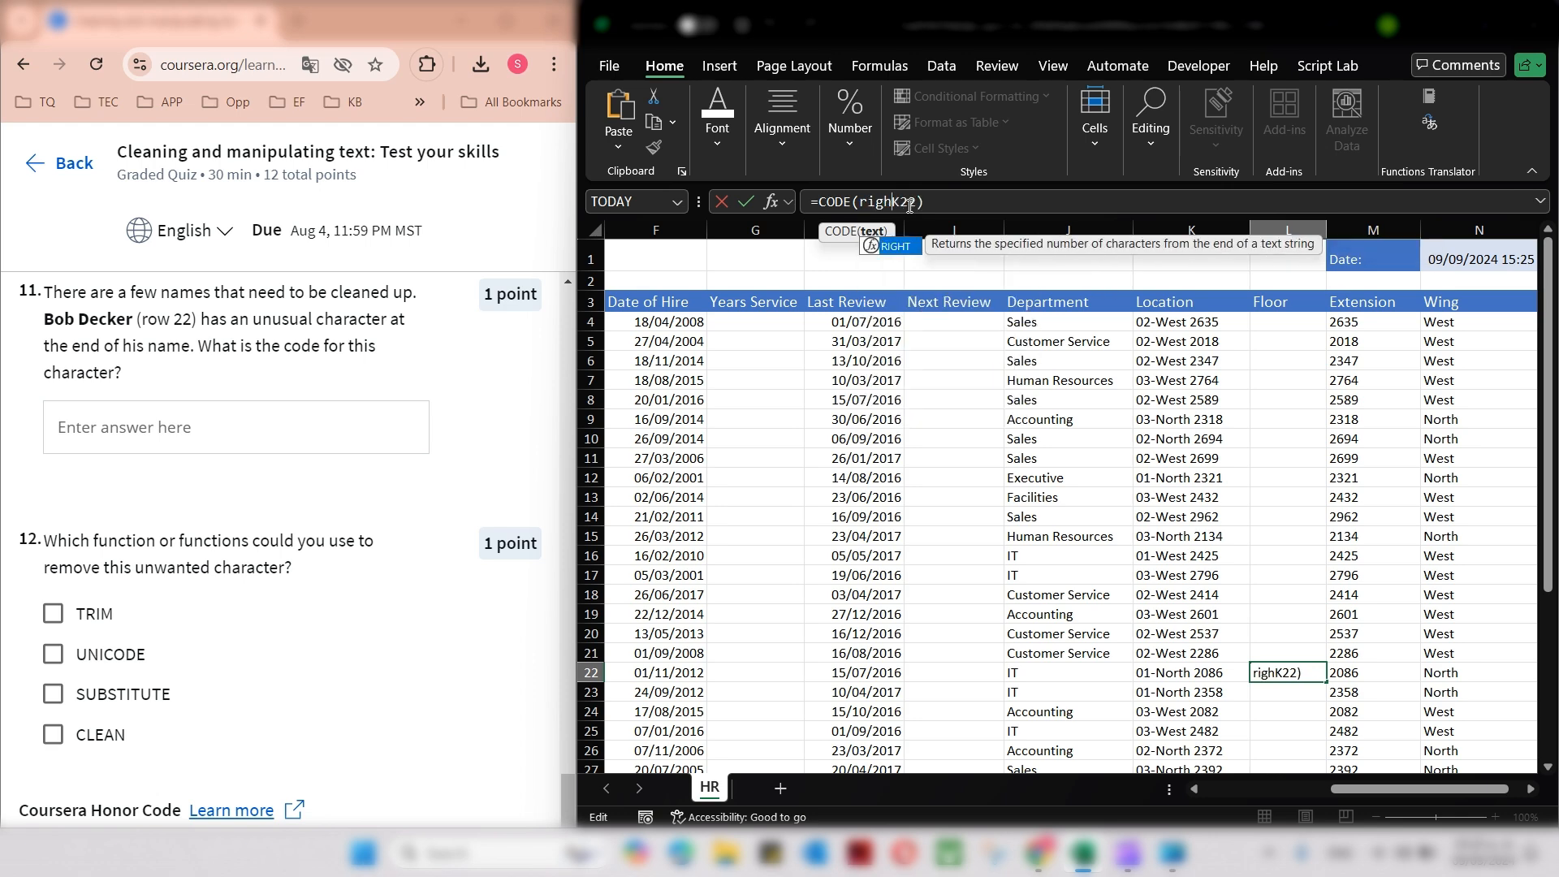
key("Tab")
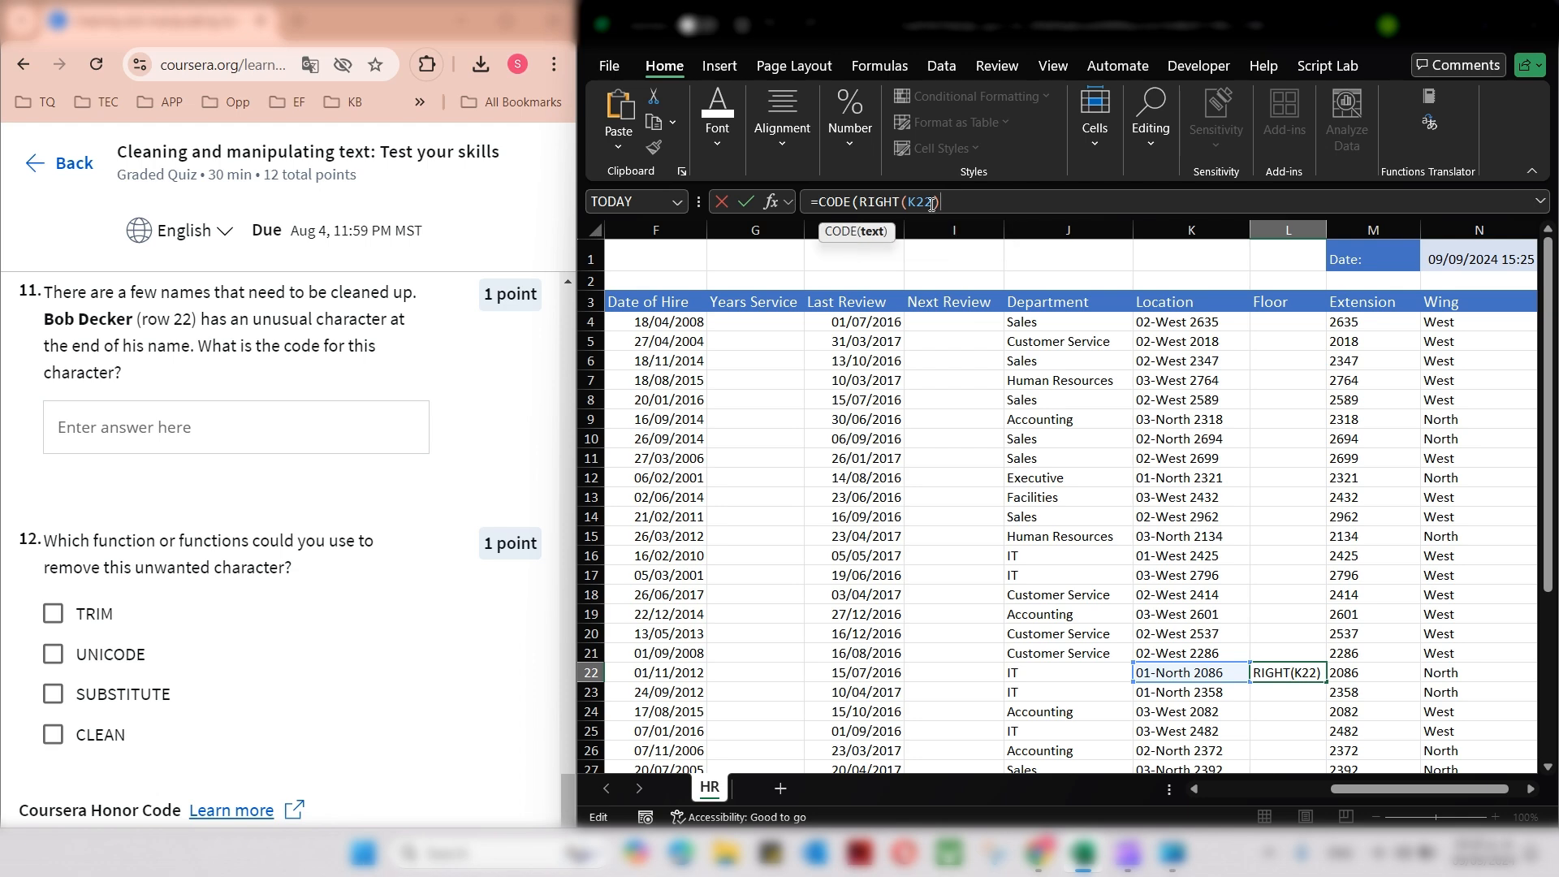
type(",1")
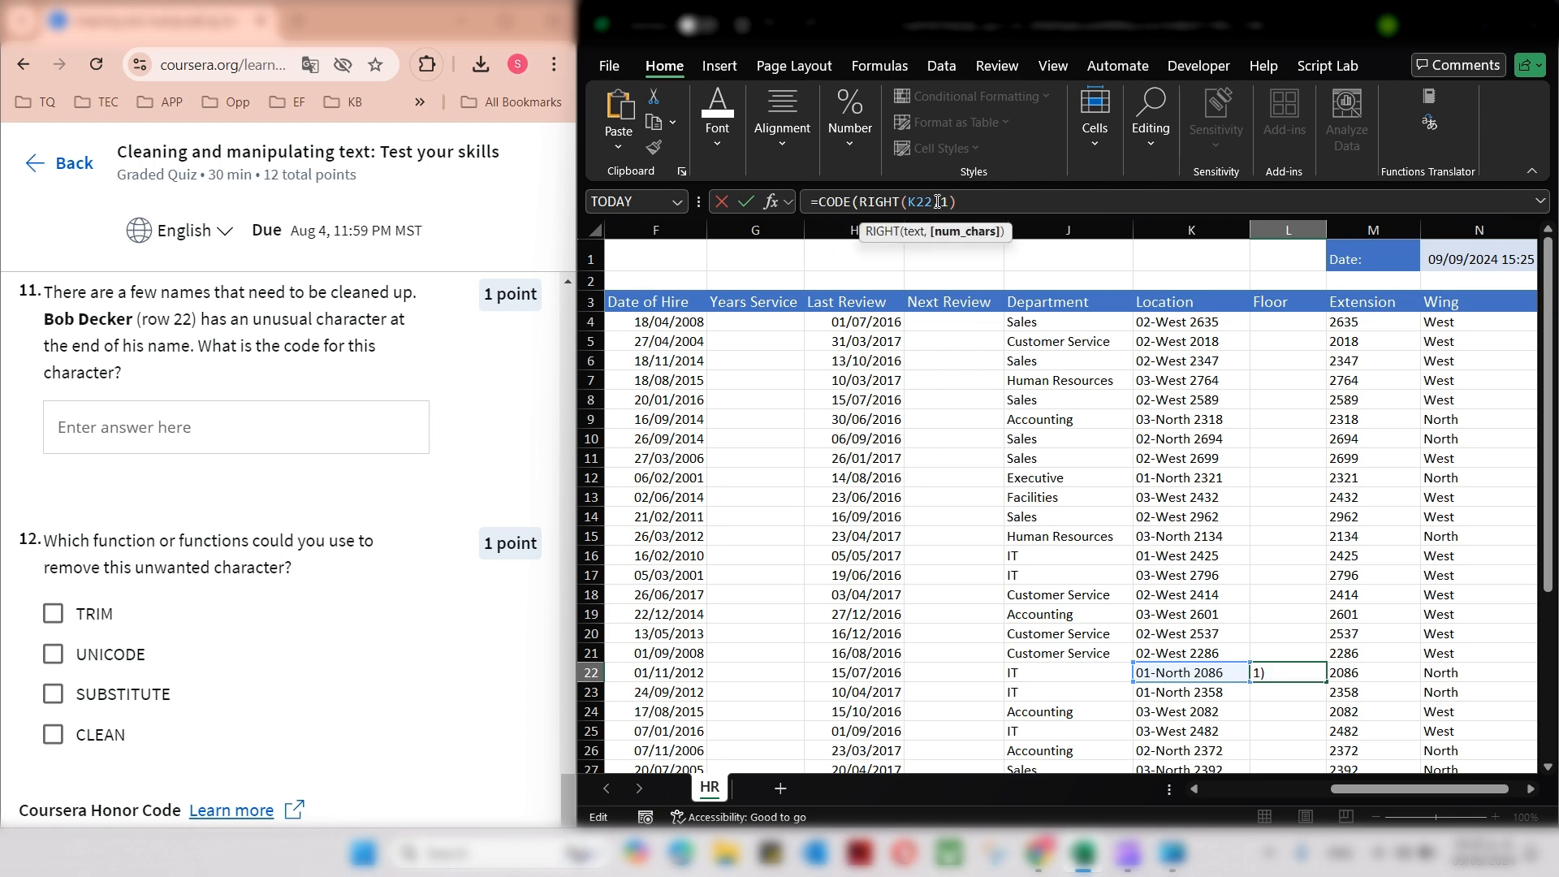
key("Return")
key("Return")
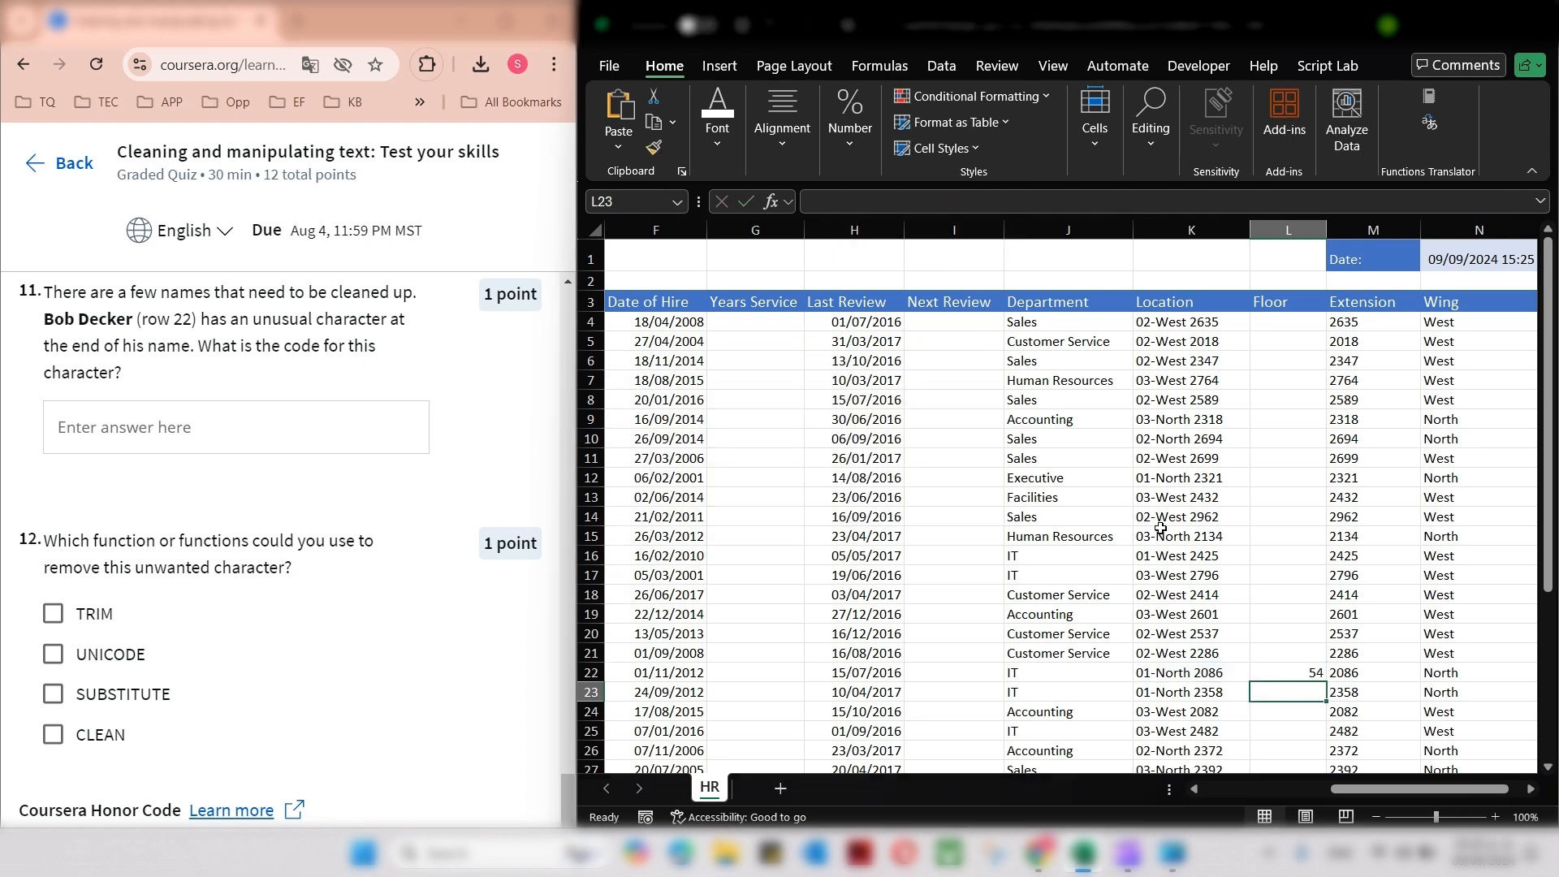
Check the CODE formula in L22 and answer quiz question 11 with 1.
left_click(1274, 671)
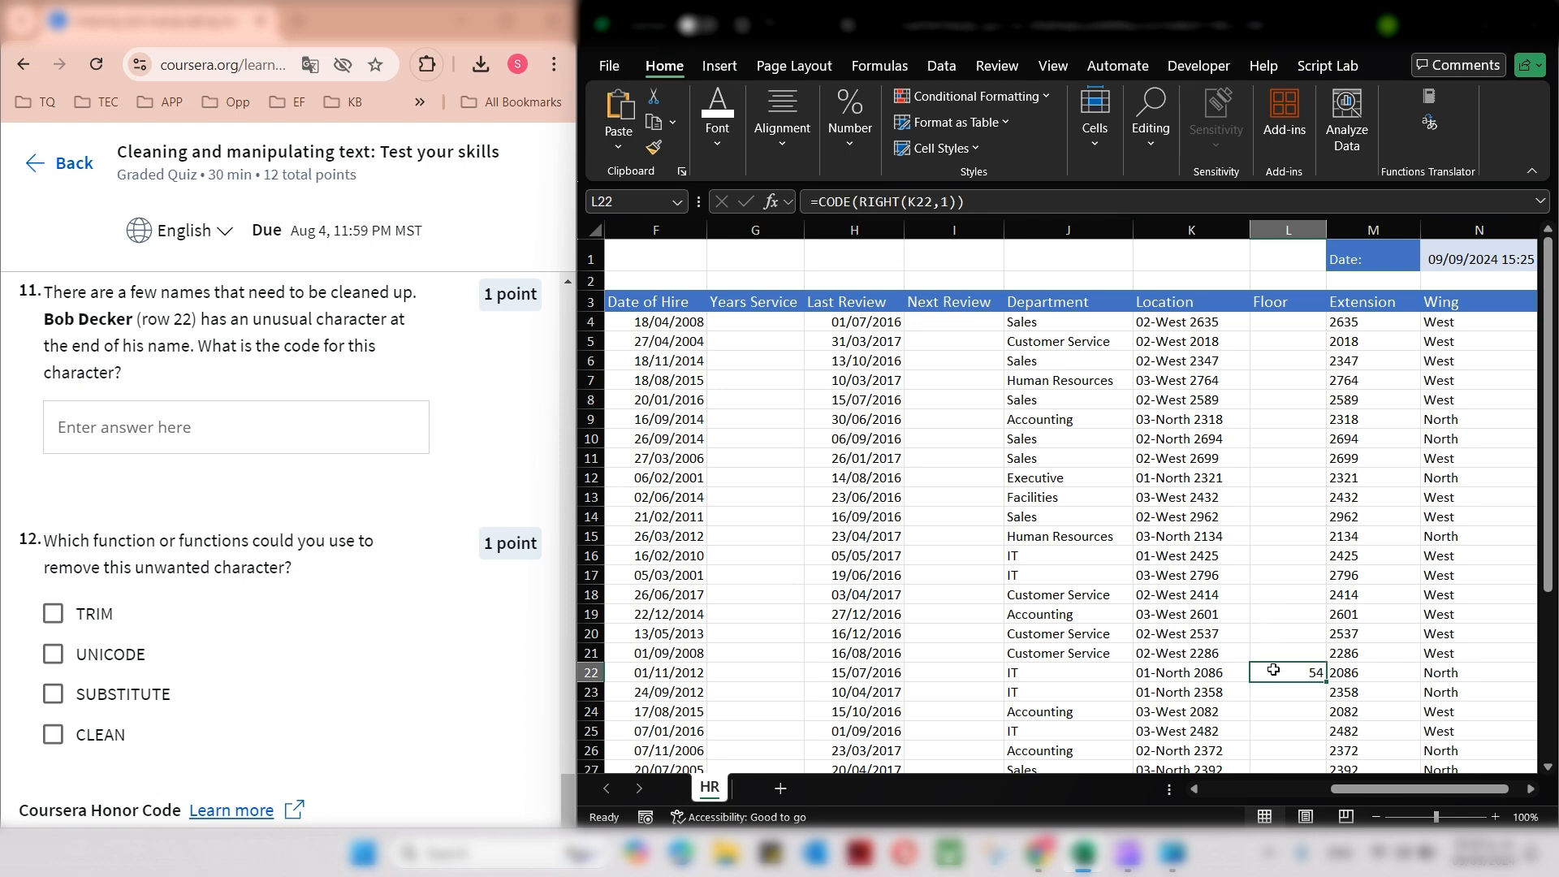
left_click(1004, 206)
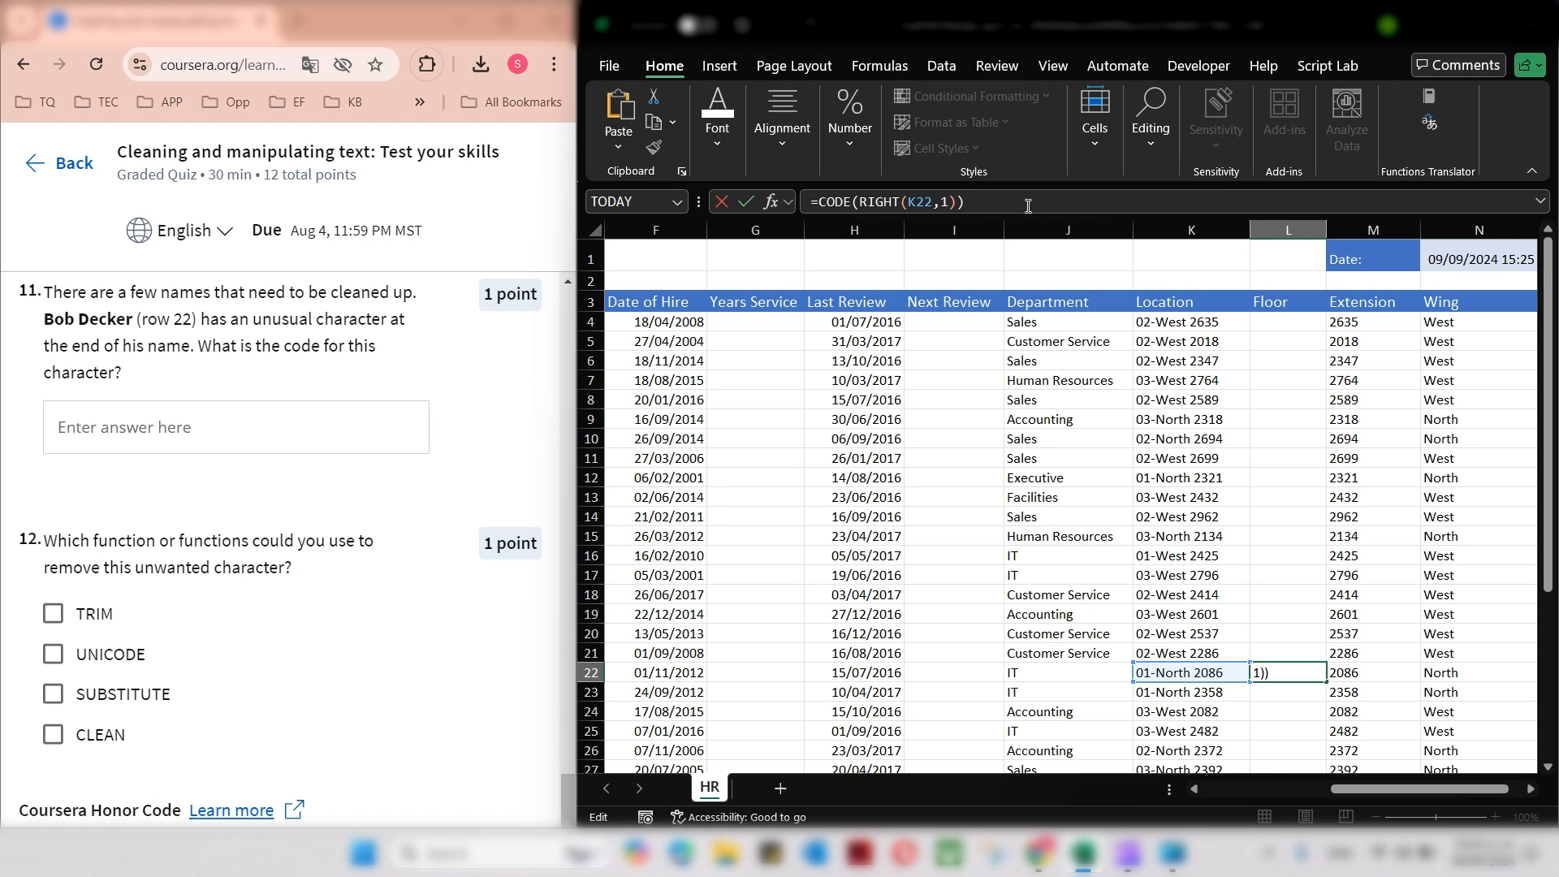
key("ctrl+Return")
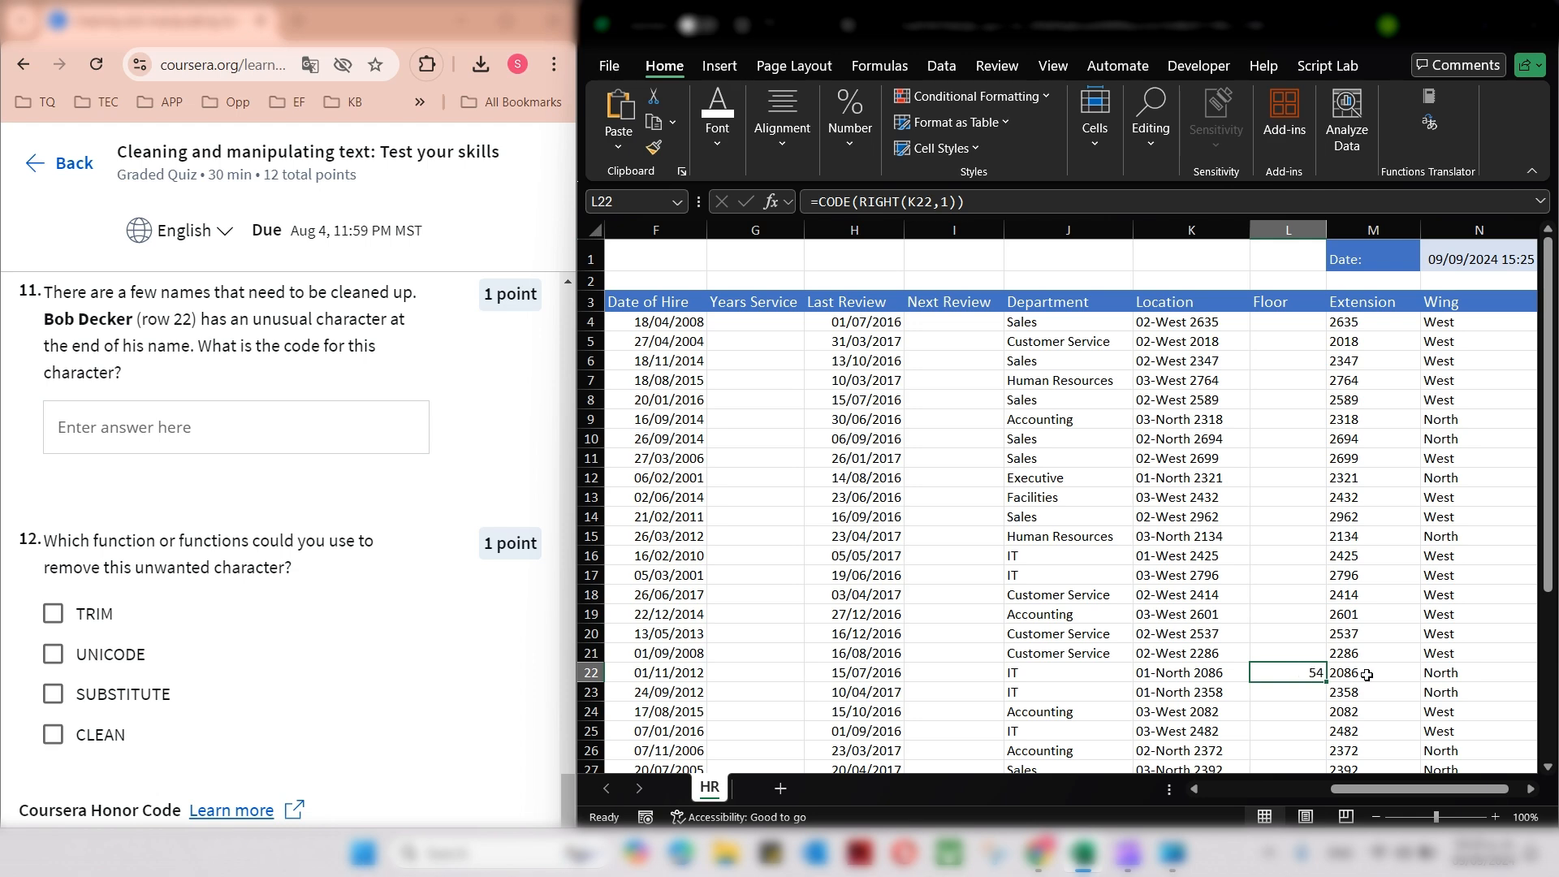
left_click(1020, 210)
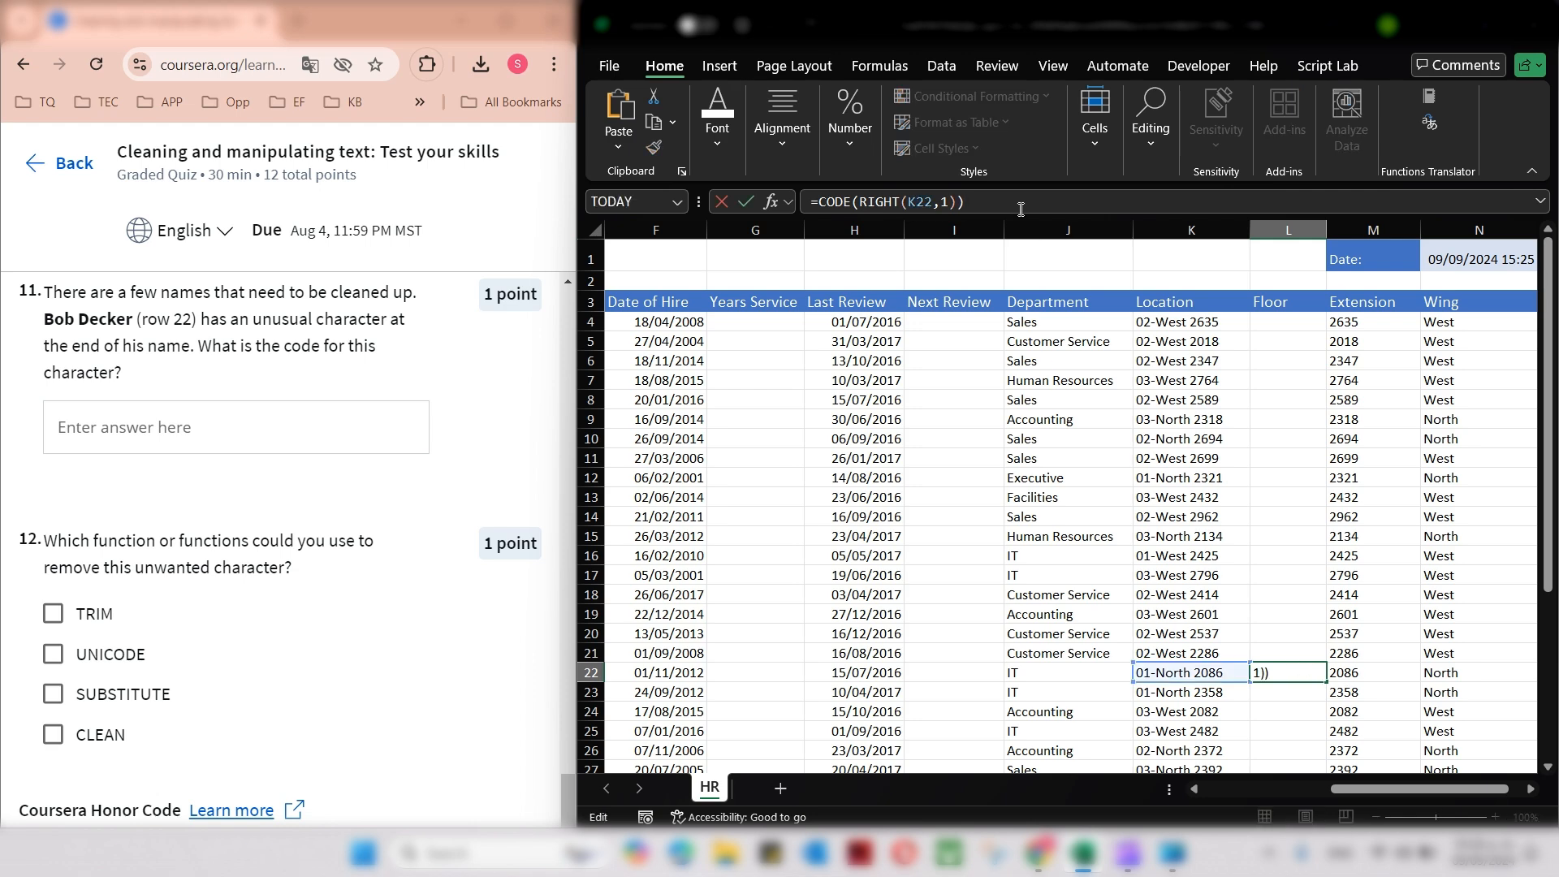
key("ctrl+Return")
left_click(307, 424)
type("1")
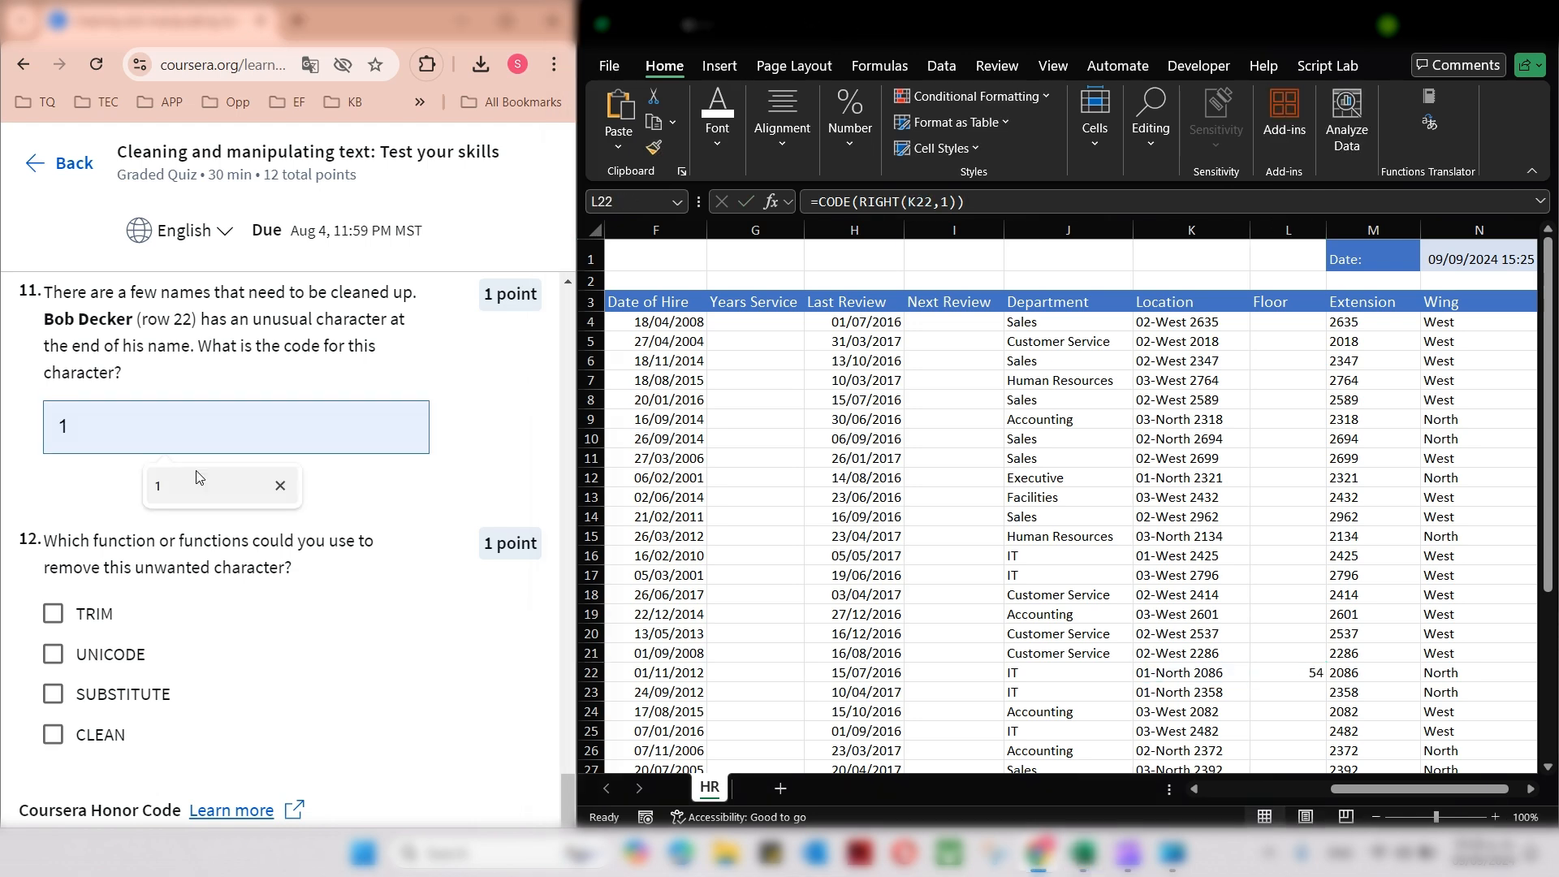
Replace the CODE function in L22 so the formula reads =UNICODE(RIGHT(K22,1)), and check it.
left_click(1299, 670)
left_click(834, 205)
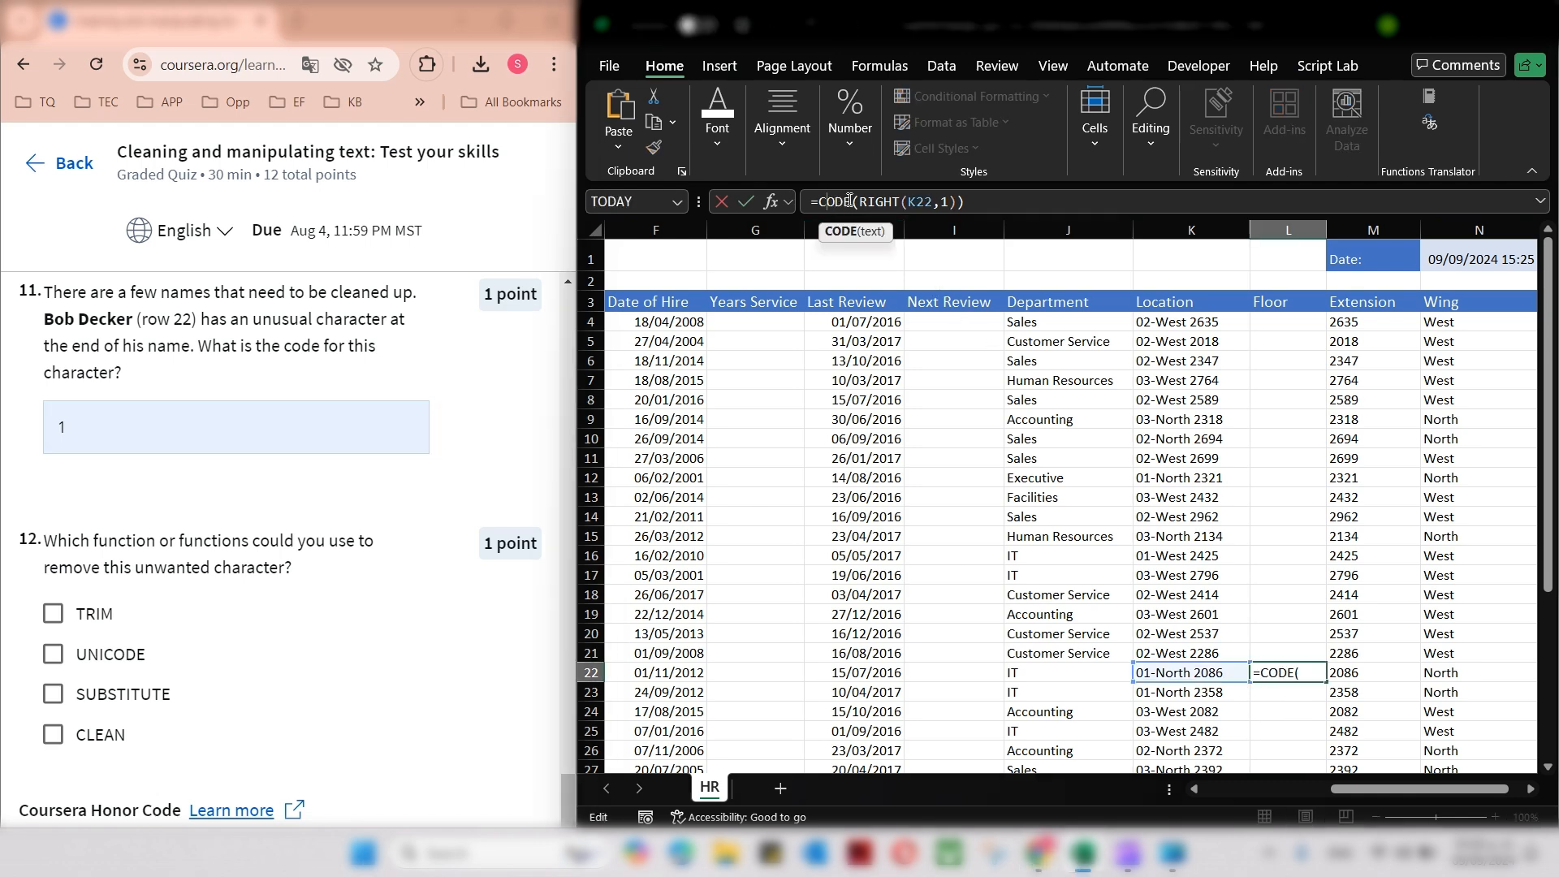
key("BackSpace")
type("uni")
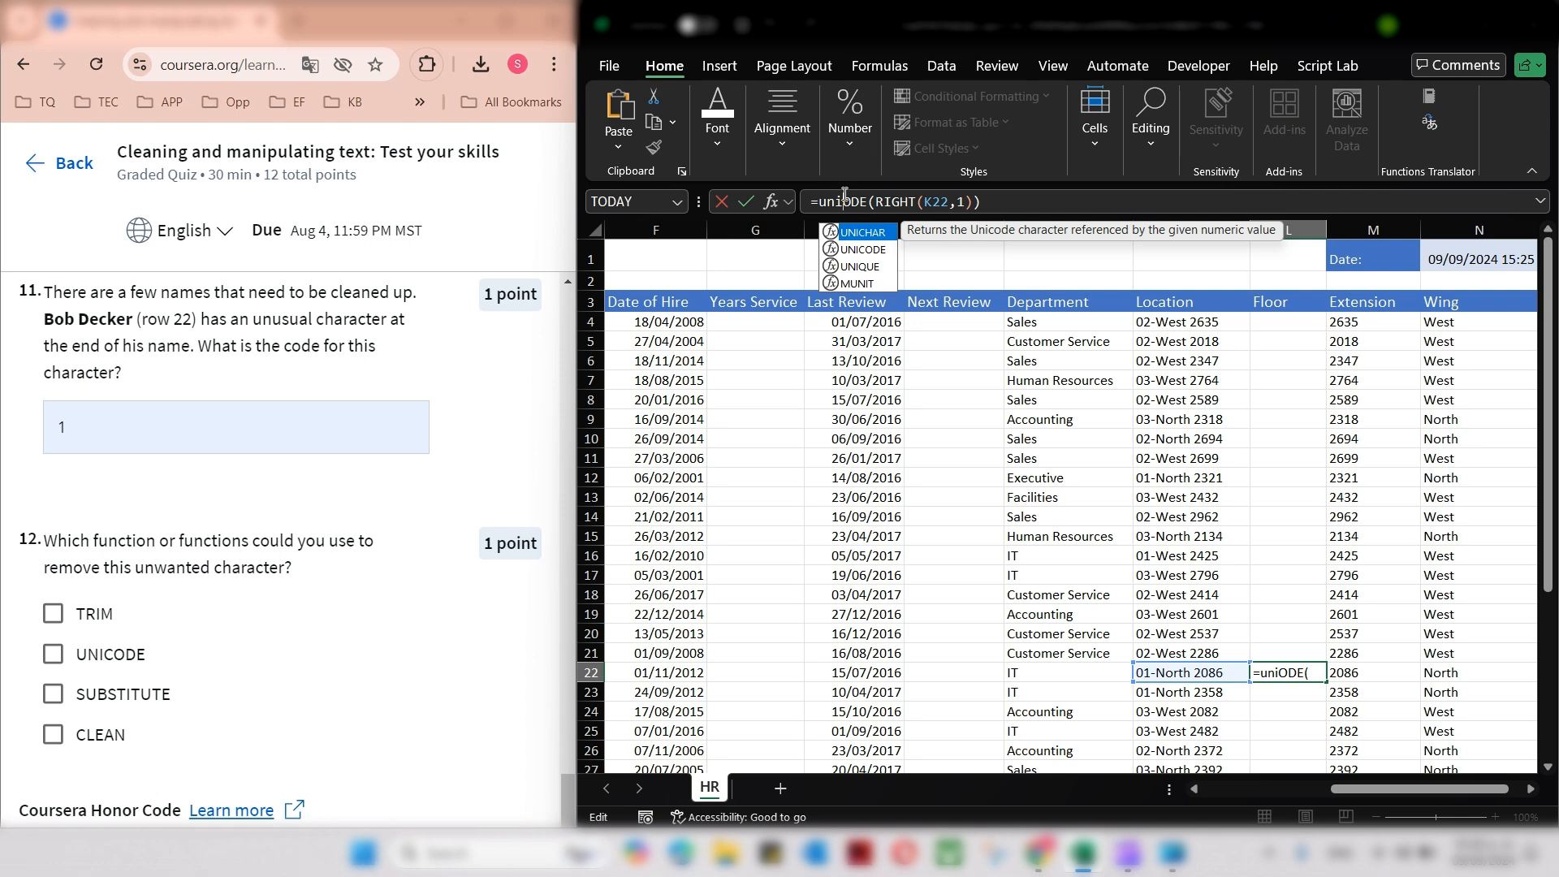
key("Down")
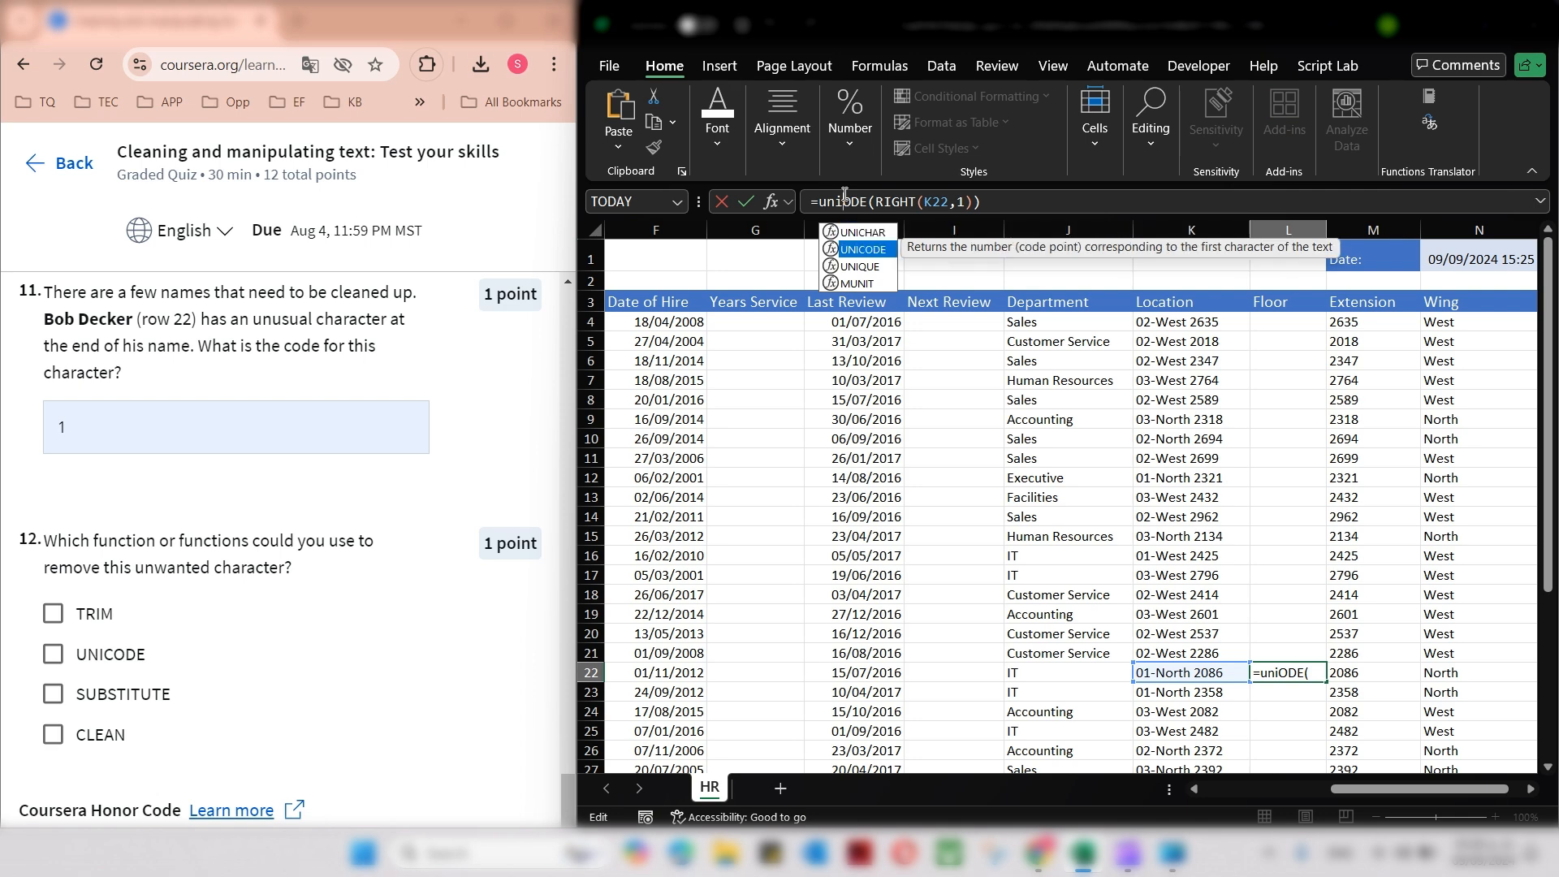
key("Tab")
key("Return")
key("Return")
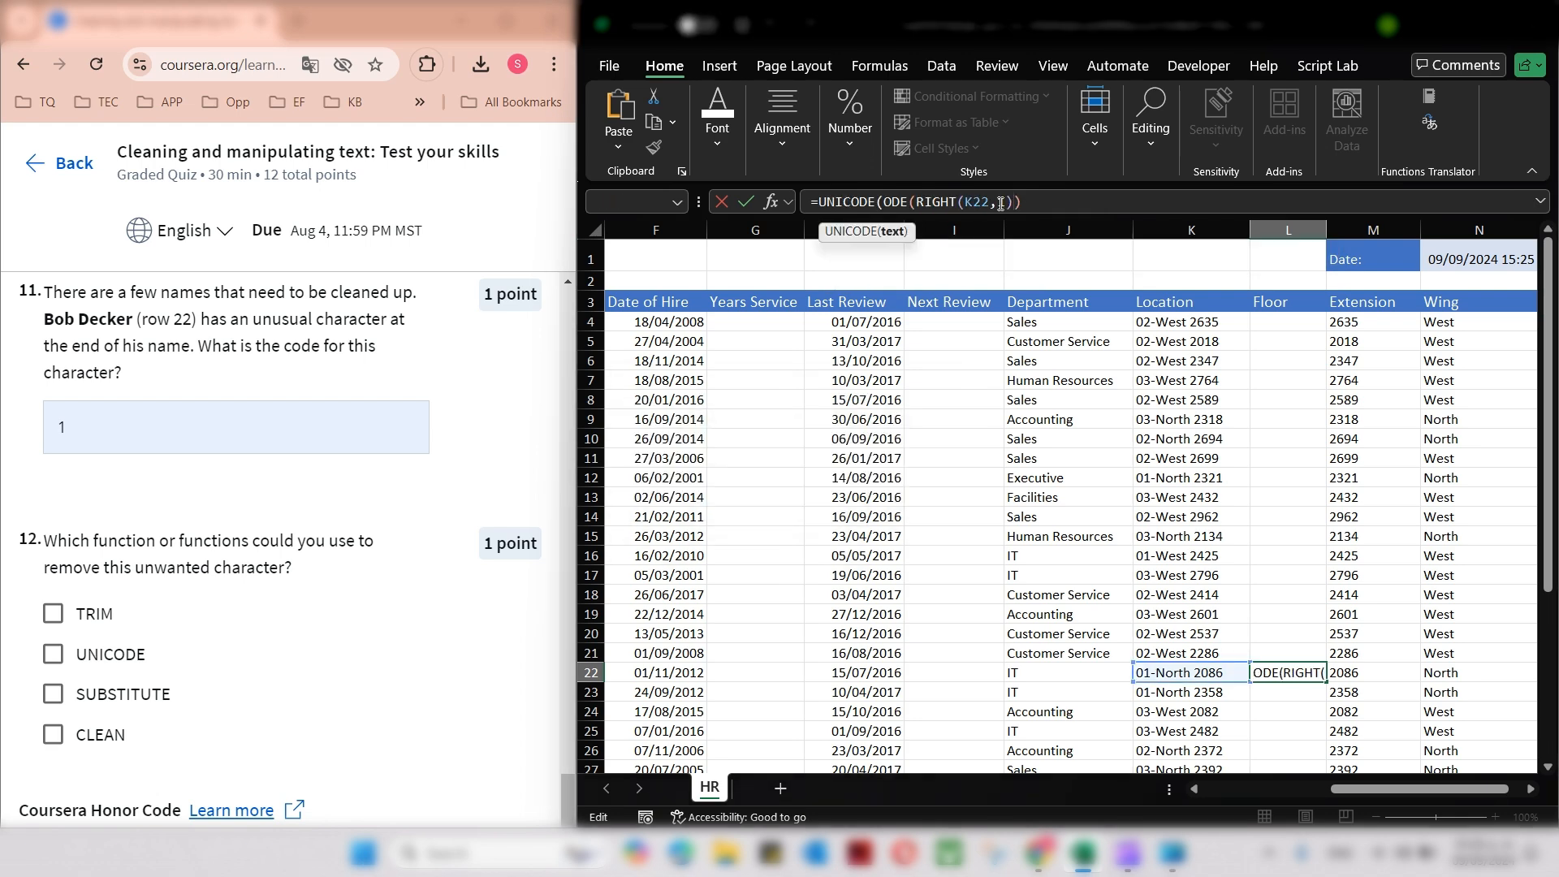
key("BackSpace")
key("BackSpace")
key("BackSpace")
key("BackSpace")
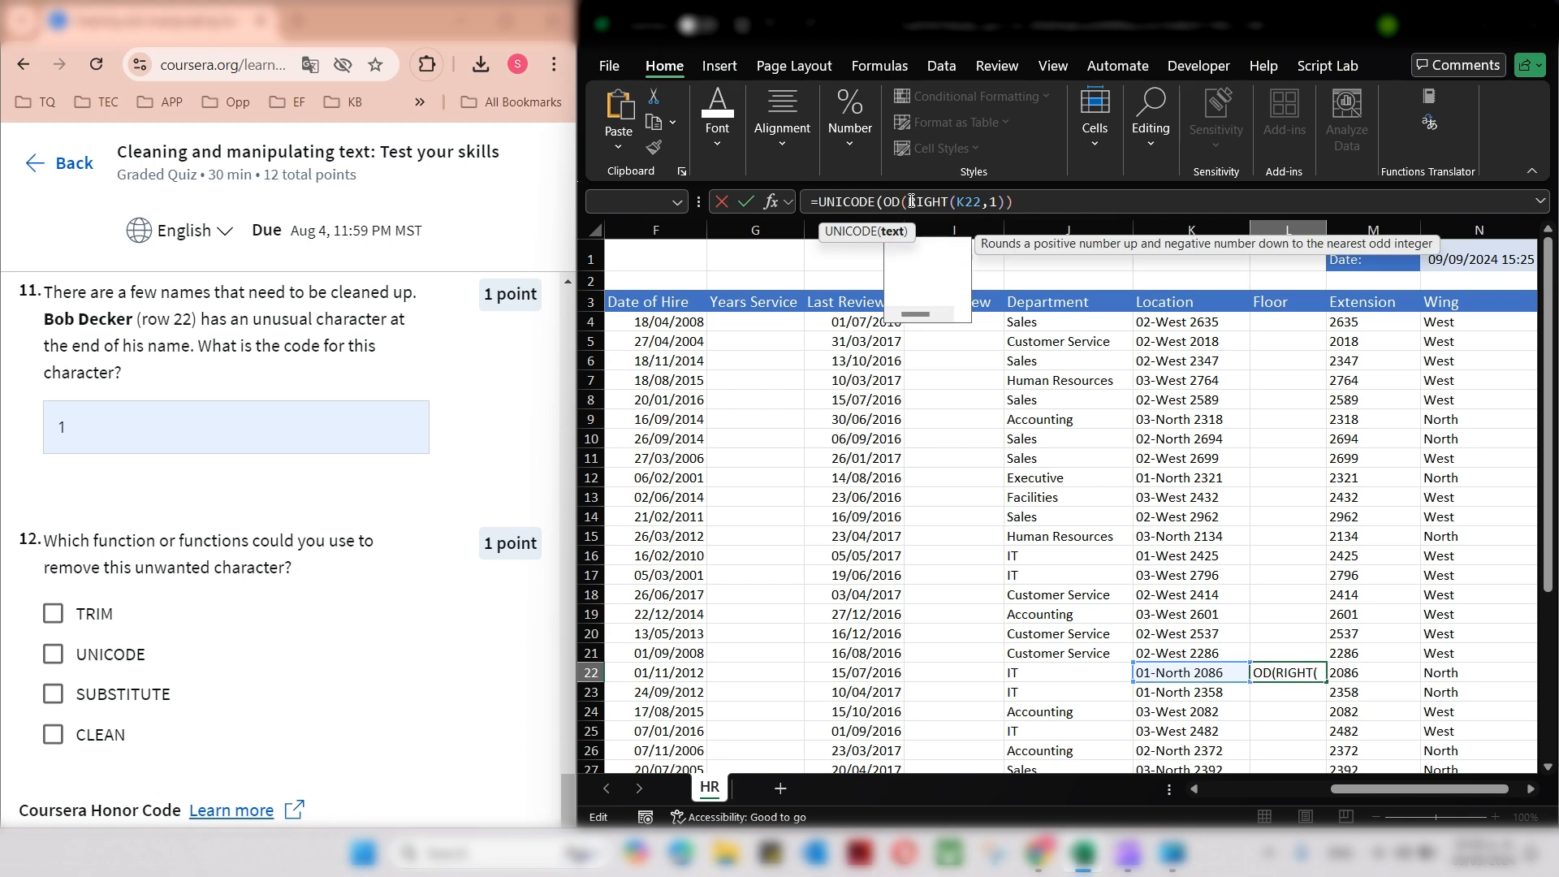
key("Return")
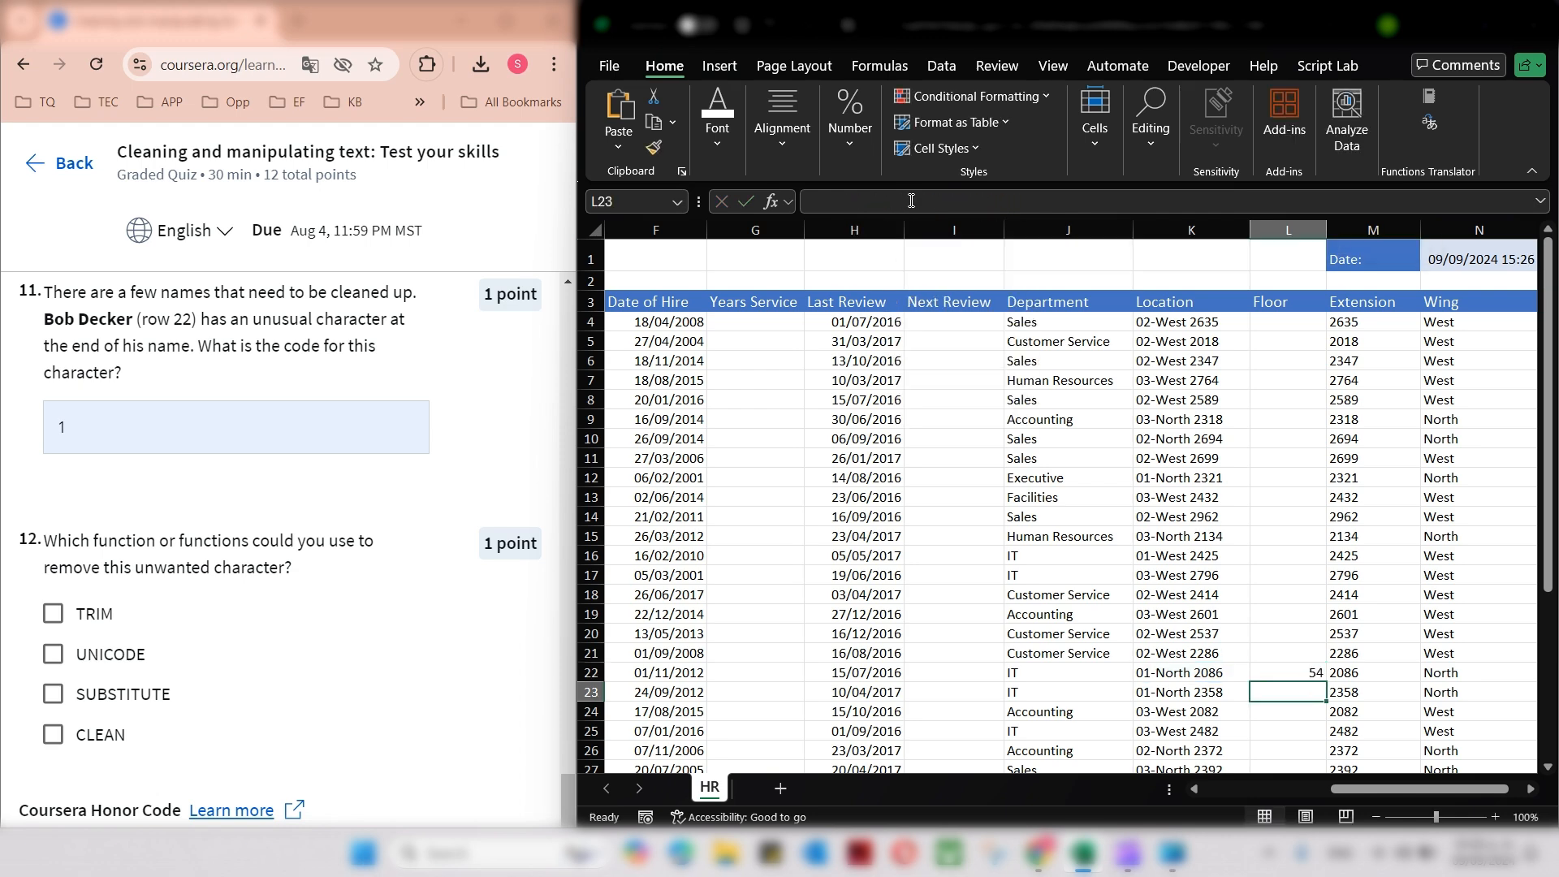
left_click(1291, 671)
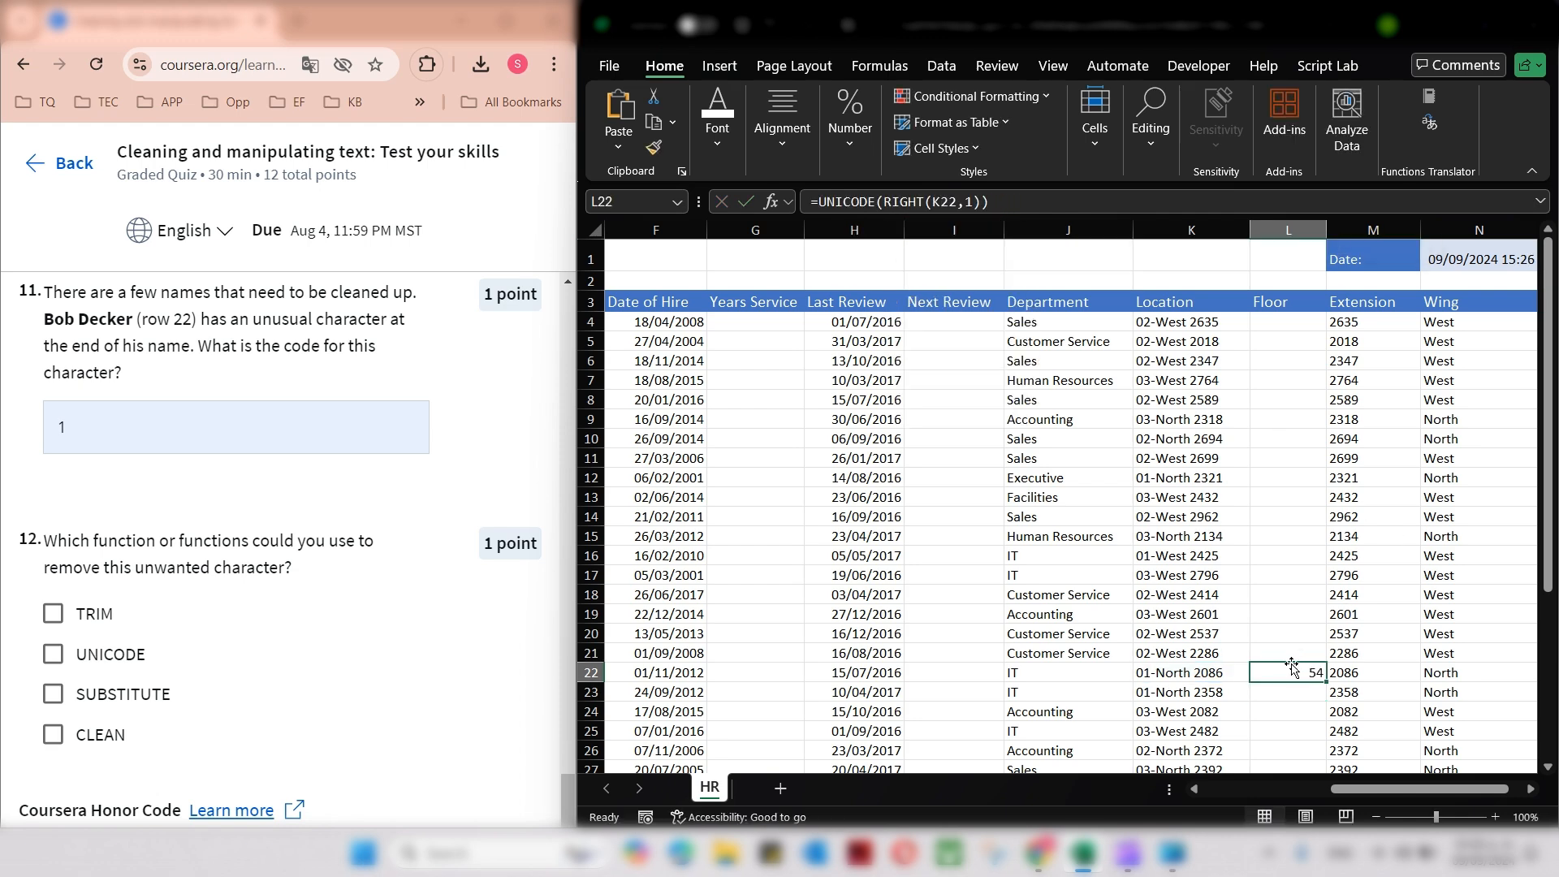
left_click(1036, 204)
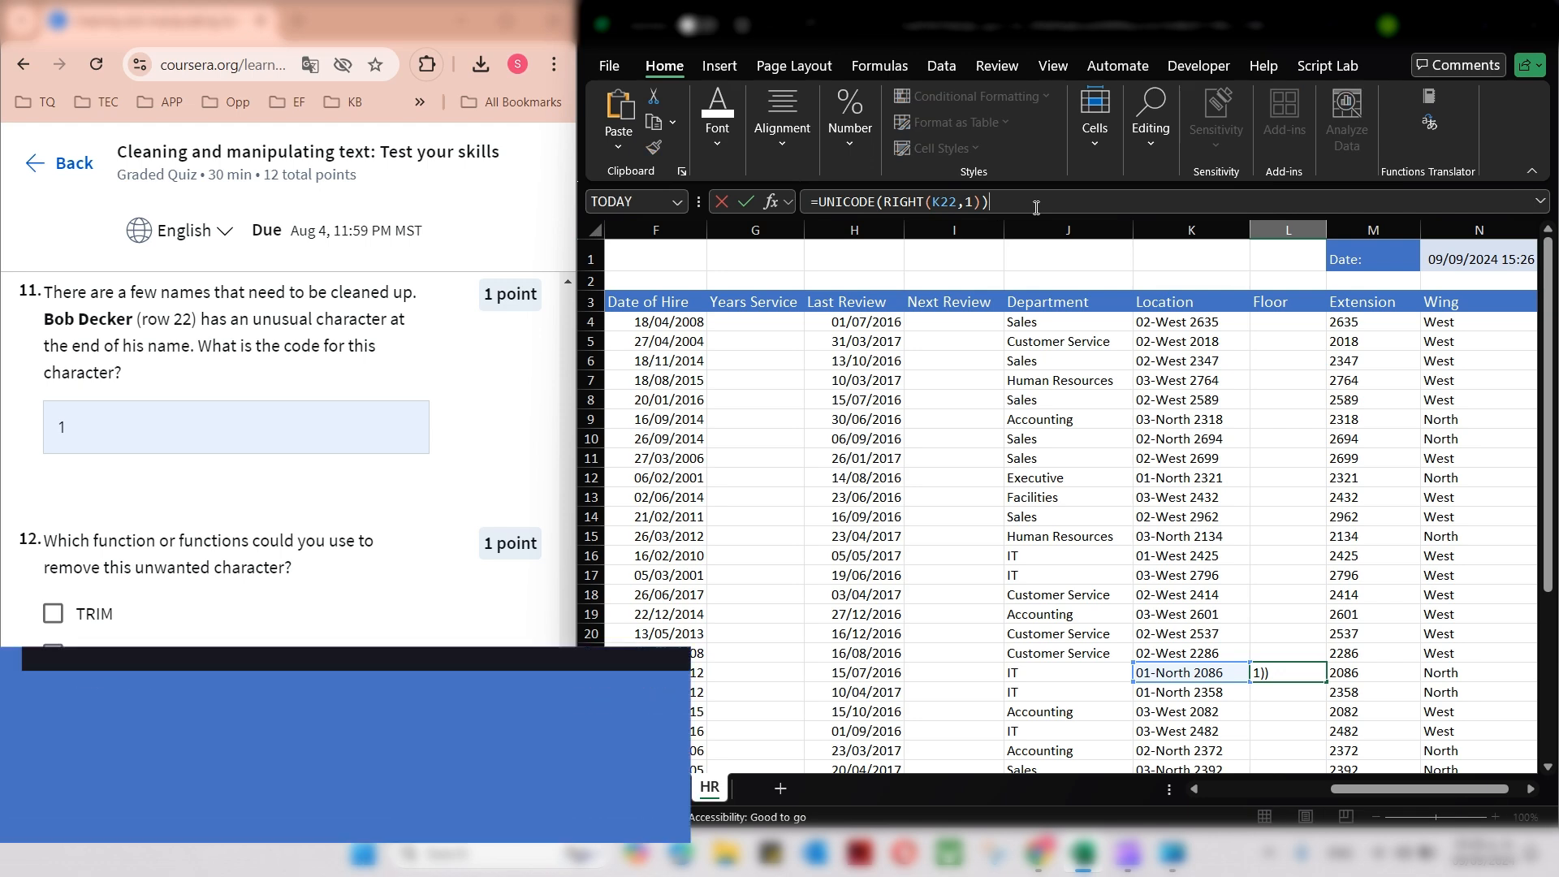
key("Escape")
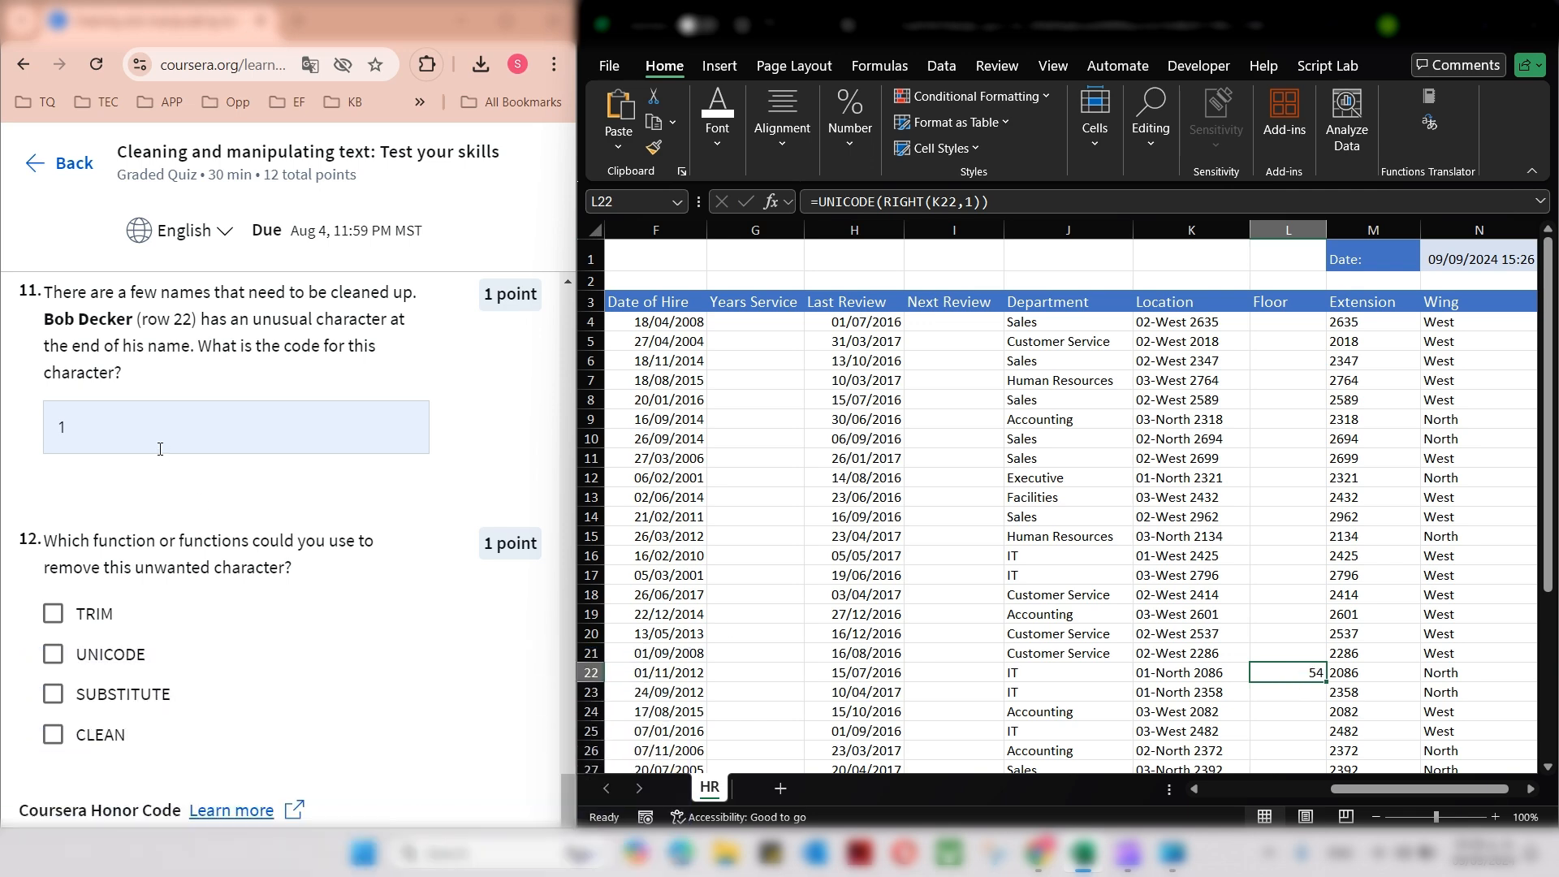
Answer quiz question 12 by selecting SUBSTITUTE and CLEAN.
left_click(157, 541)
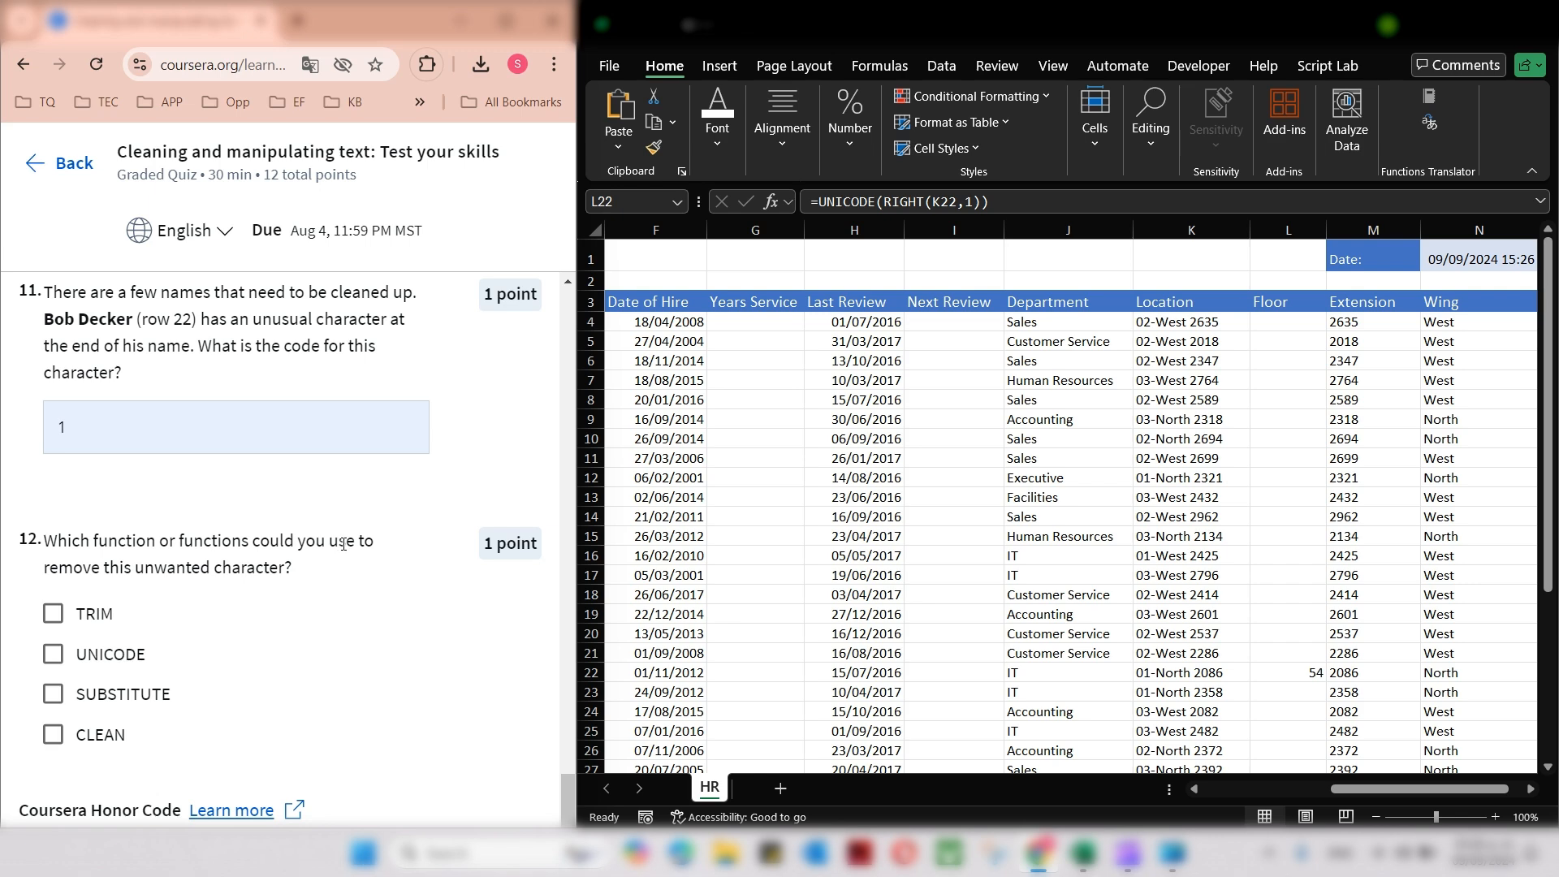
left_click(113, 743)
left_click(113, 695)
Accept the Coursera Honor Code statement and submit the quiz.
scroll(129, 706, "down", 1)
left_click(34, 815)
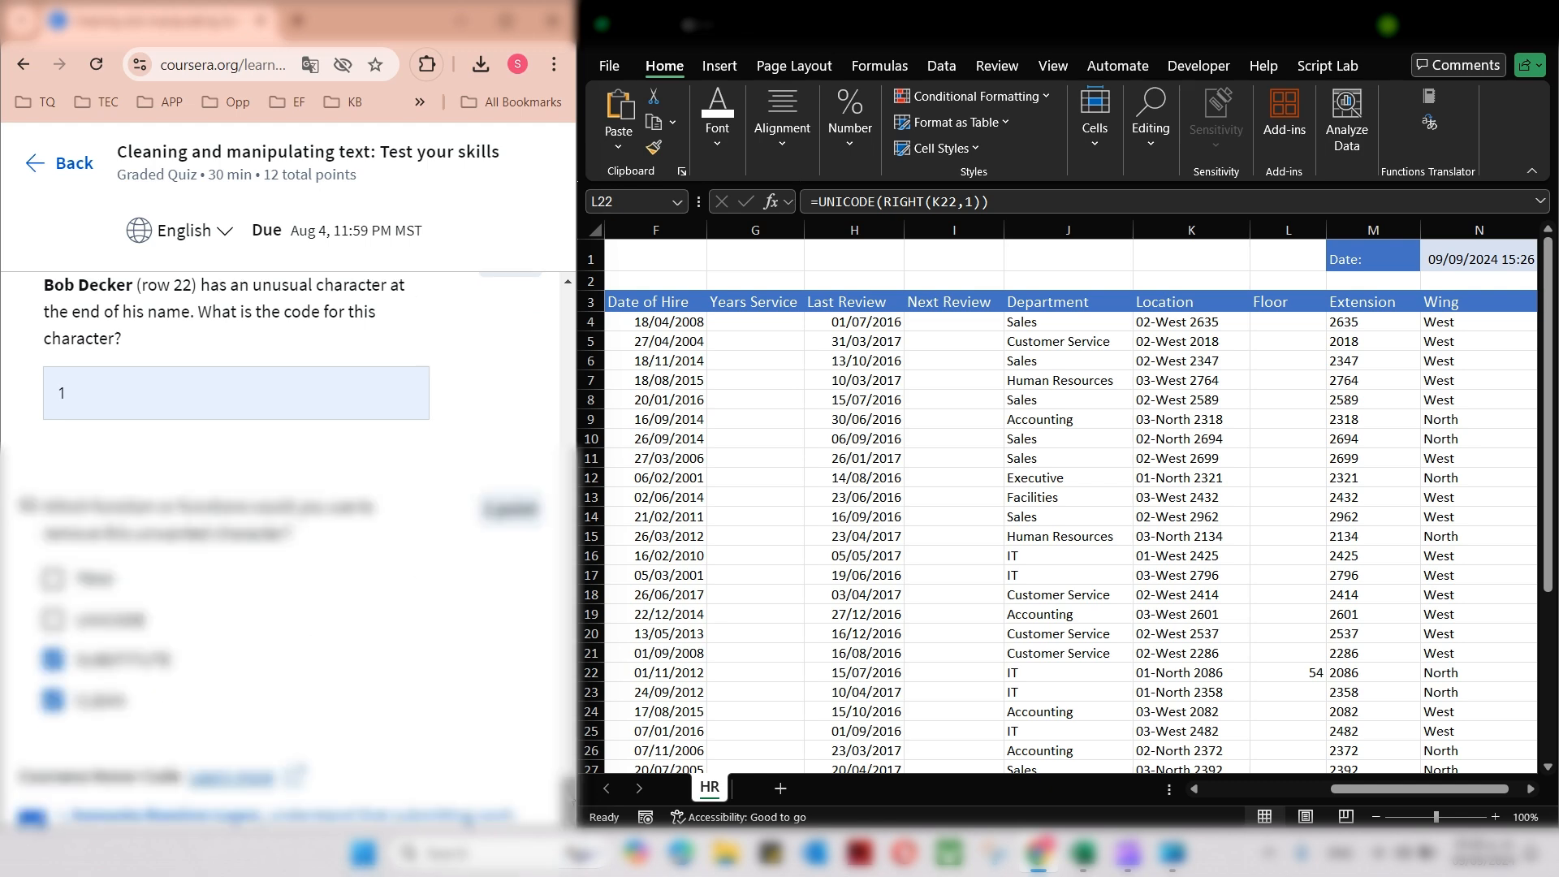
scroll(276, 528, "down", 4)
left_click(102, 690)
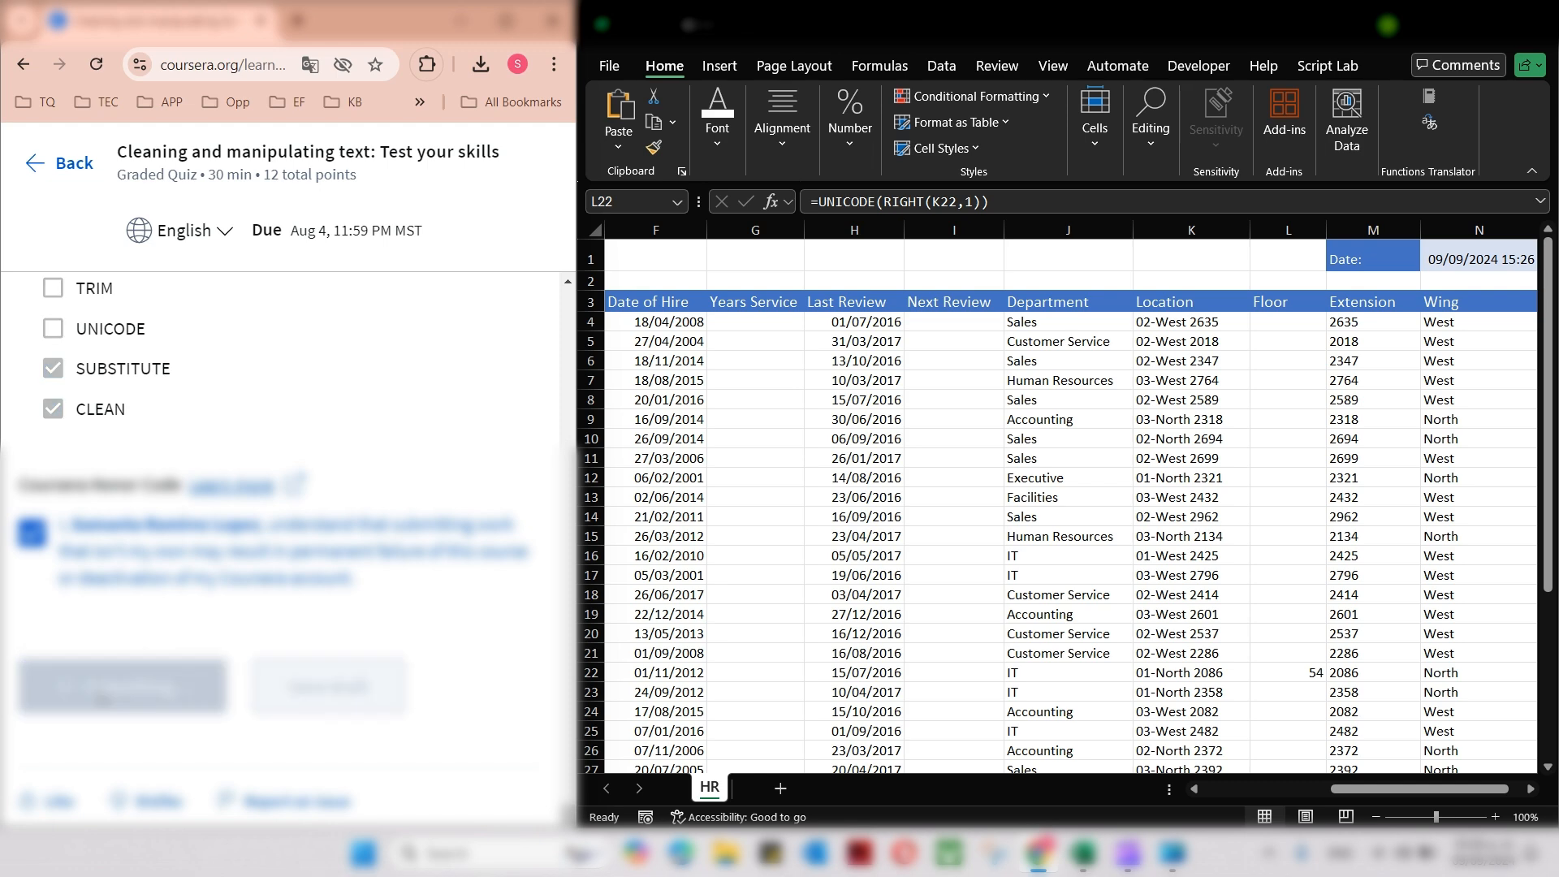